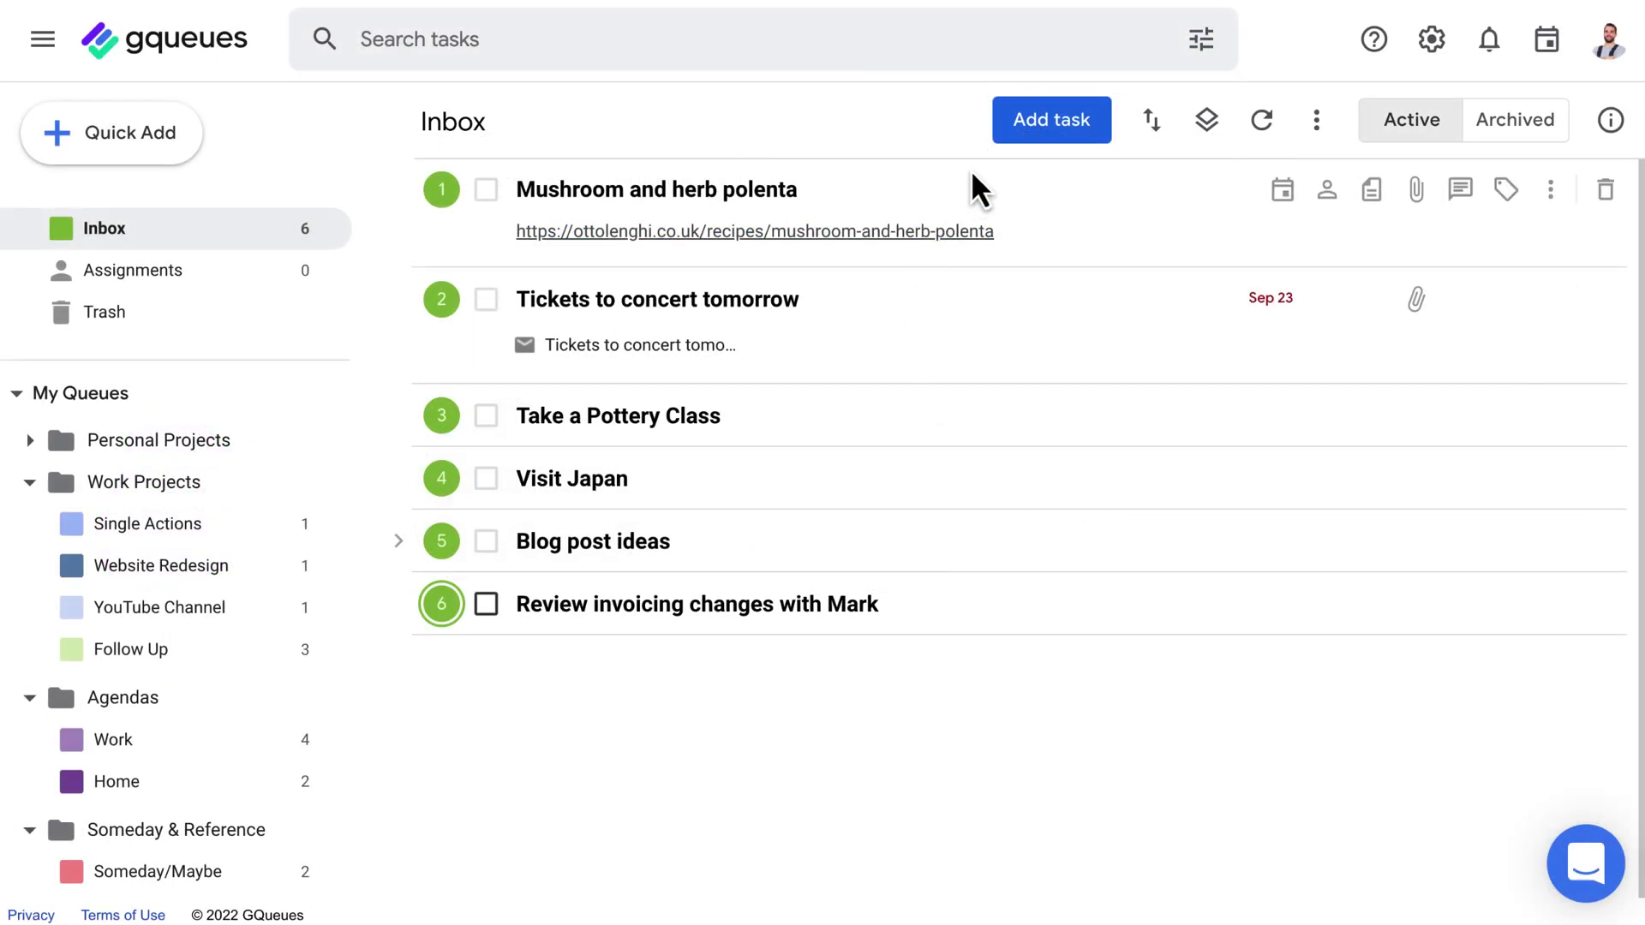
Add Inbox tasks 'Find new babysitter', Osaka's Friday dinner reservations, and a thank-you note.
left_click(1010, 134)
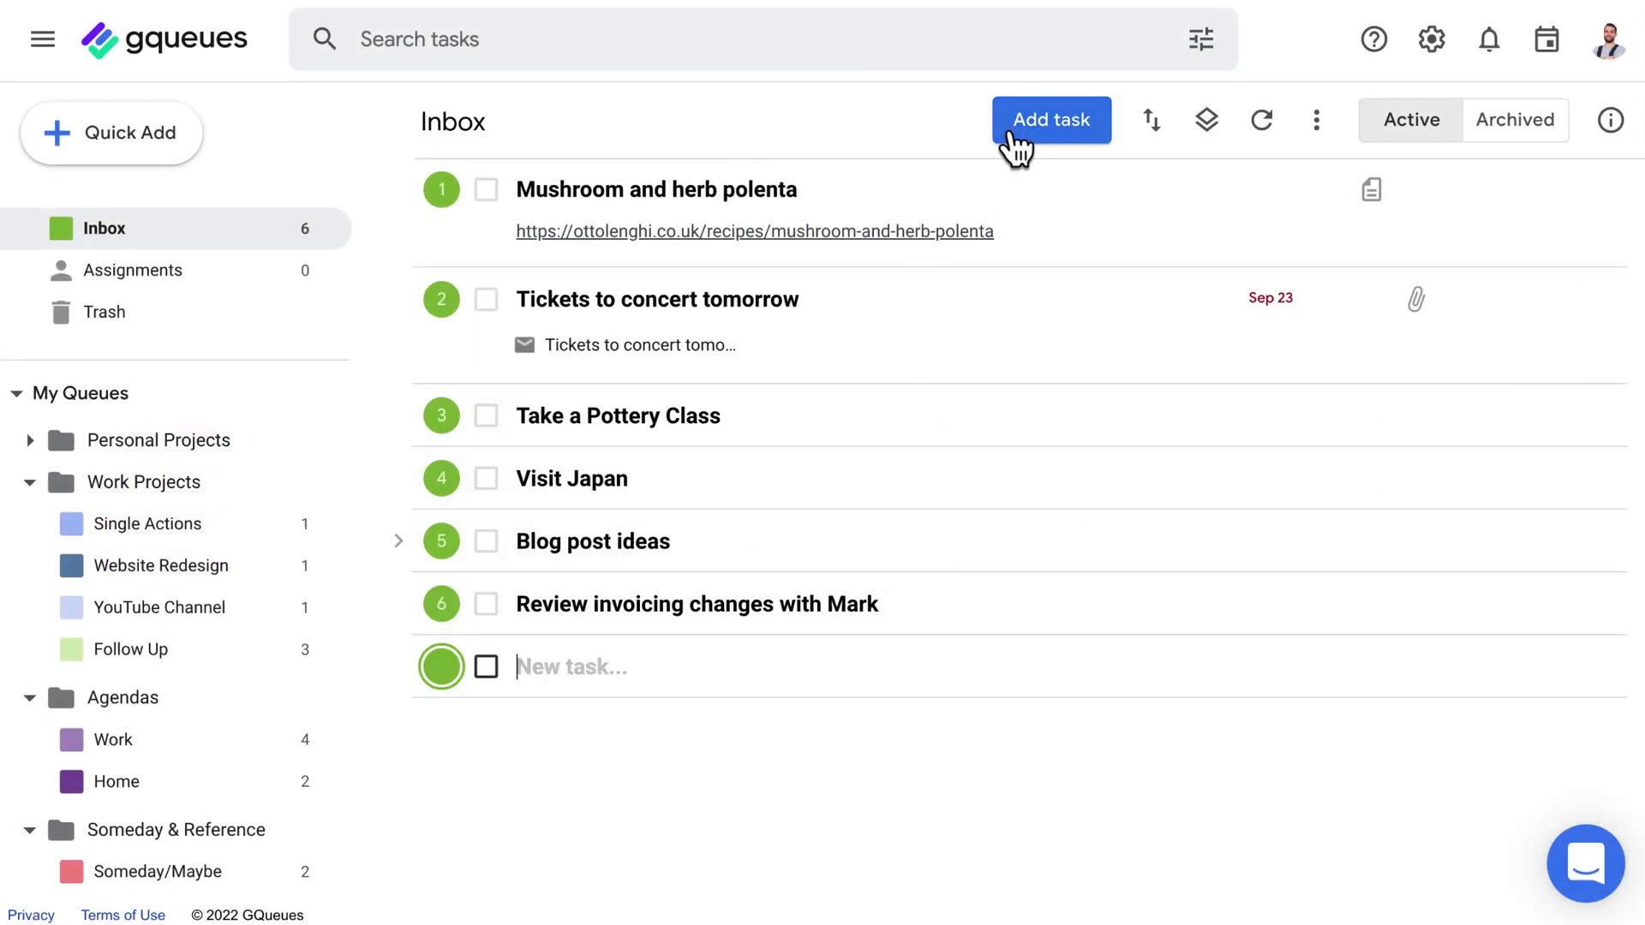
type("Find new babysitter")
key("Return")
type("Make dinner reserva")
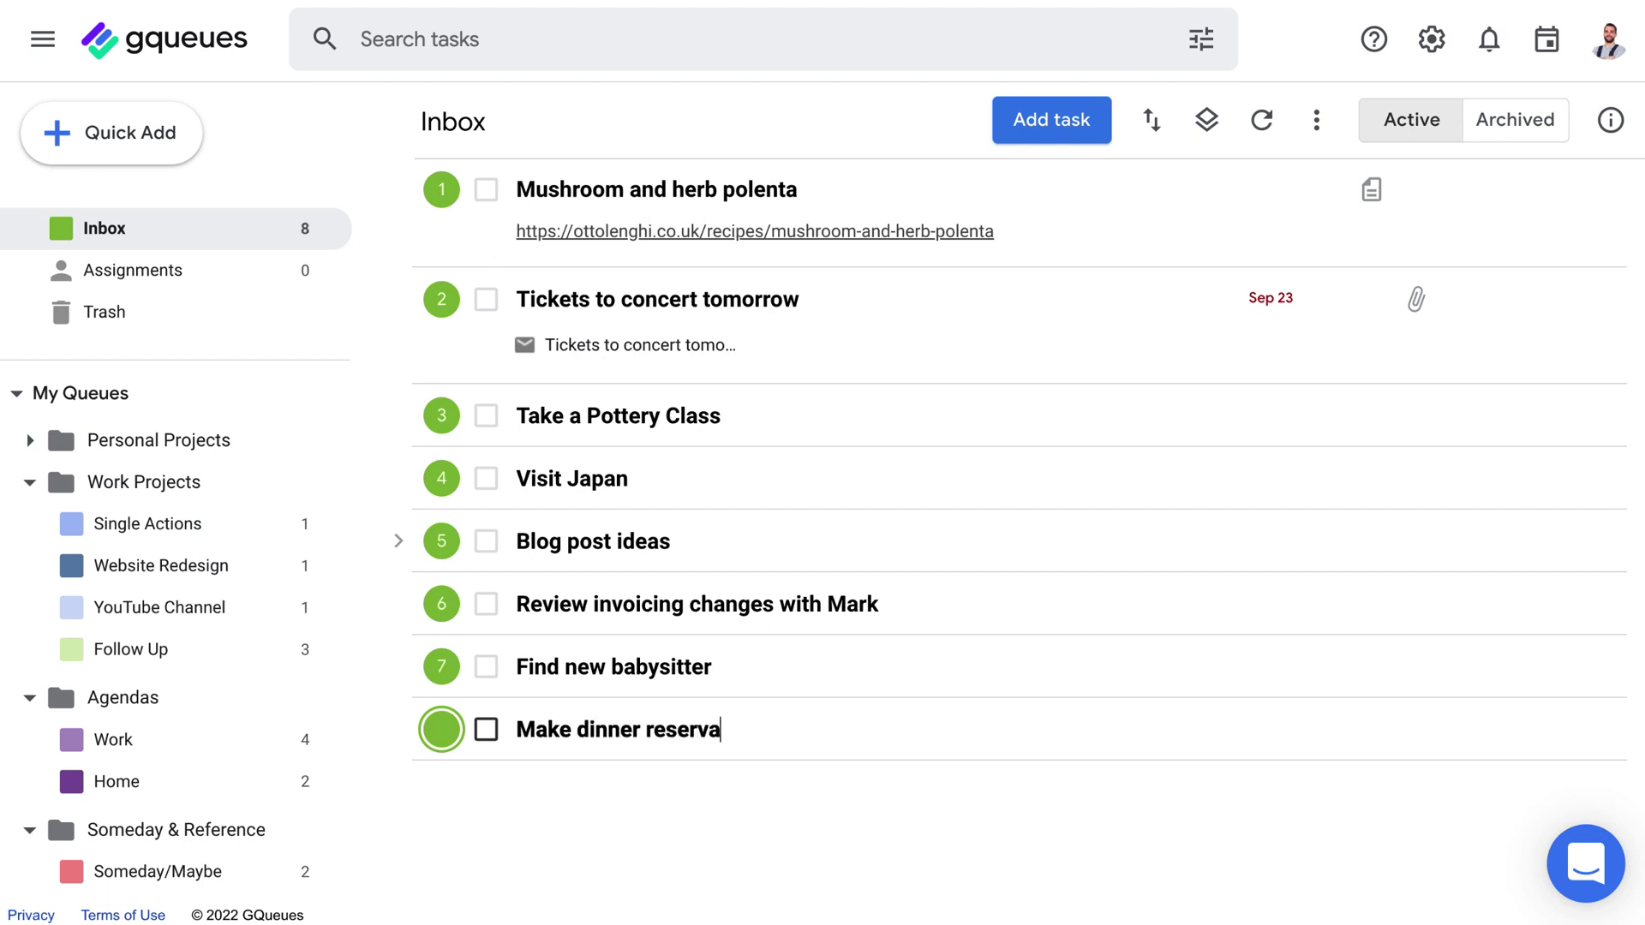
type("tions at Osaka's for Fr")
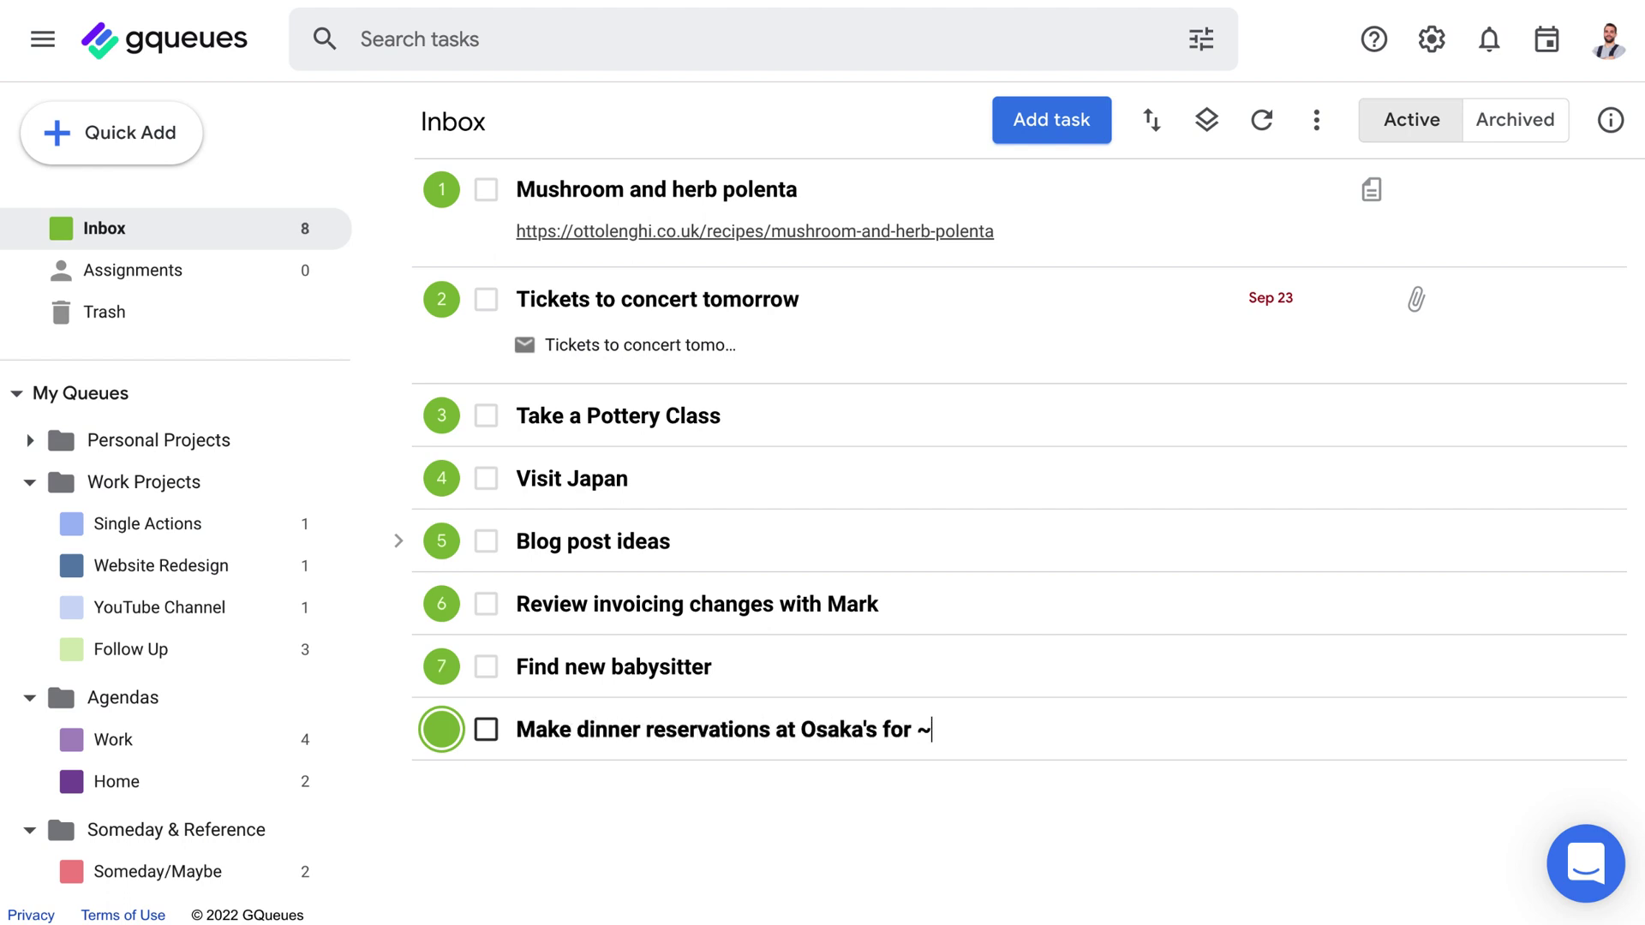
type("iday evening")
key("Return")
type("Matt thank-you note")
key("Return")
Add 'Renew contracts in Agiloft' and 'Order projector from Amazon' with the note 'Screencast 5000'.
type("R")
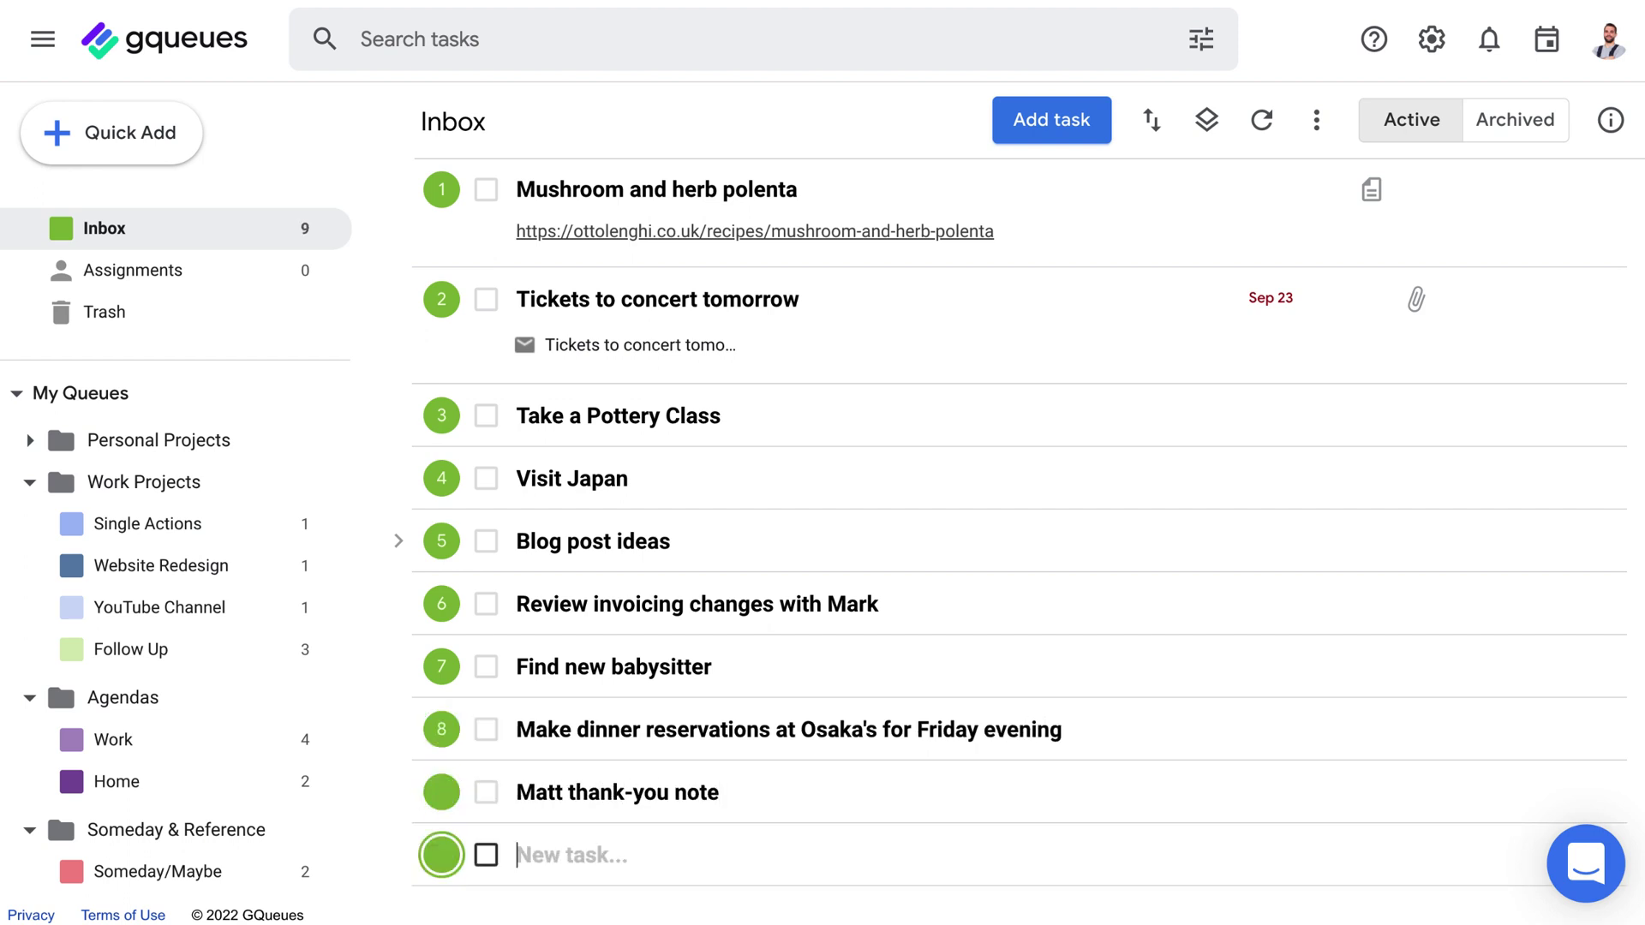
type("enew contracts in Agiloft")
key("Return")
type("Order proje")
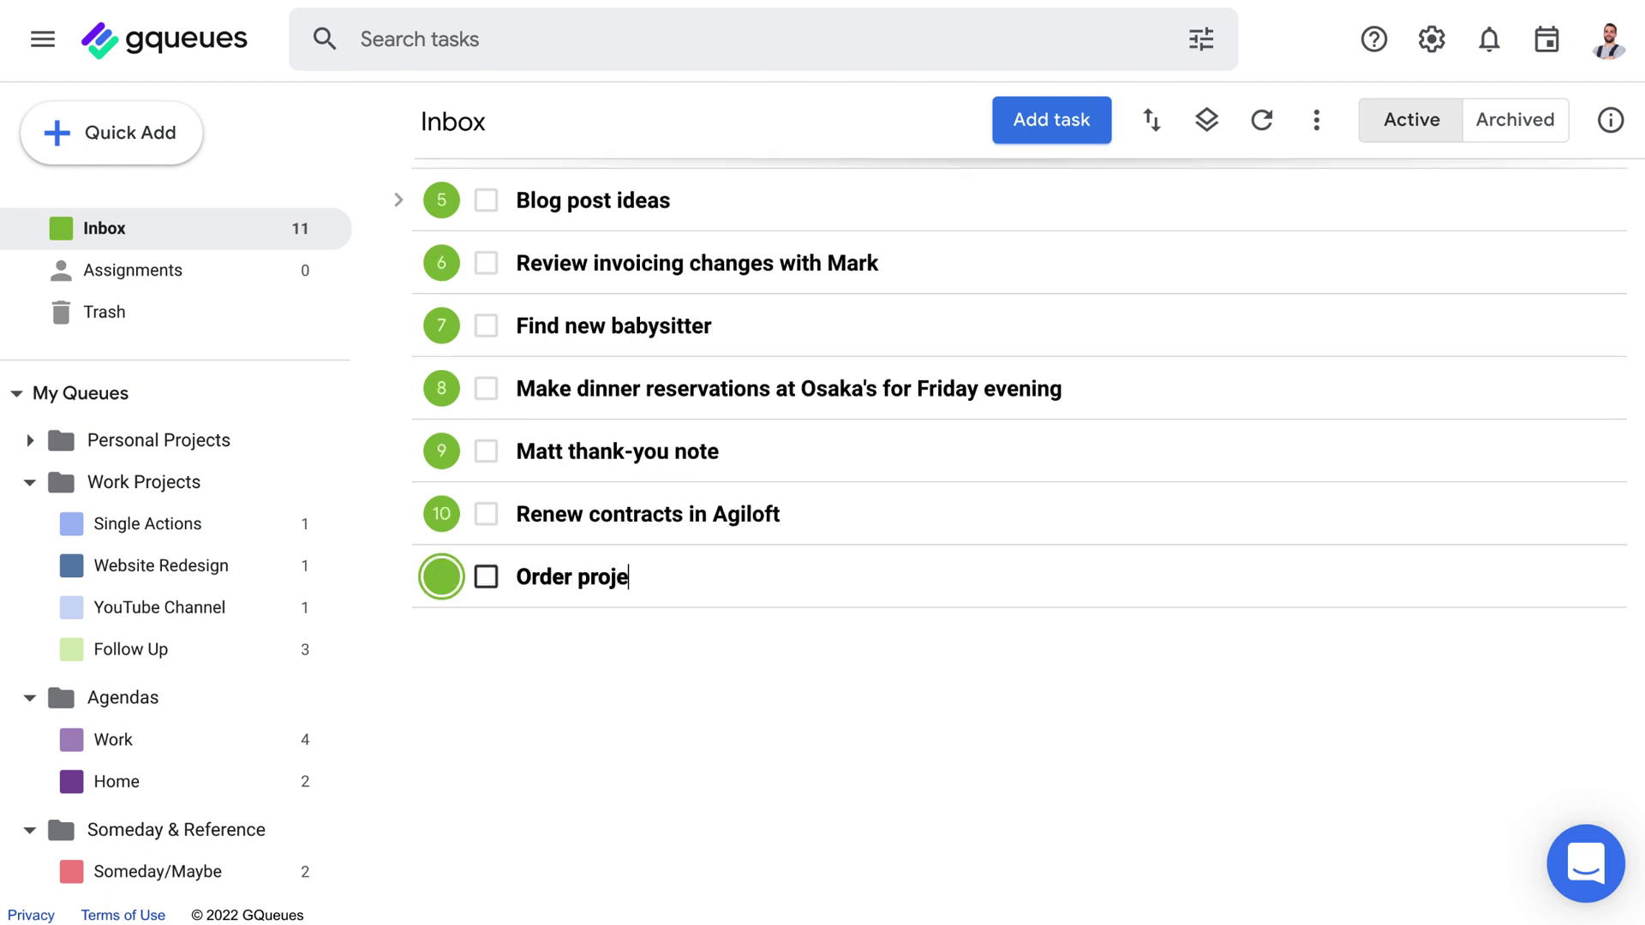
type("ctor from Amazon")
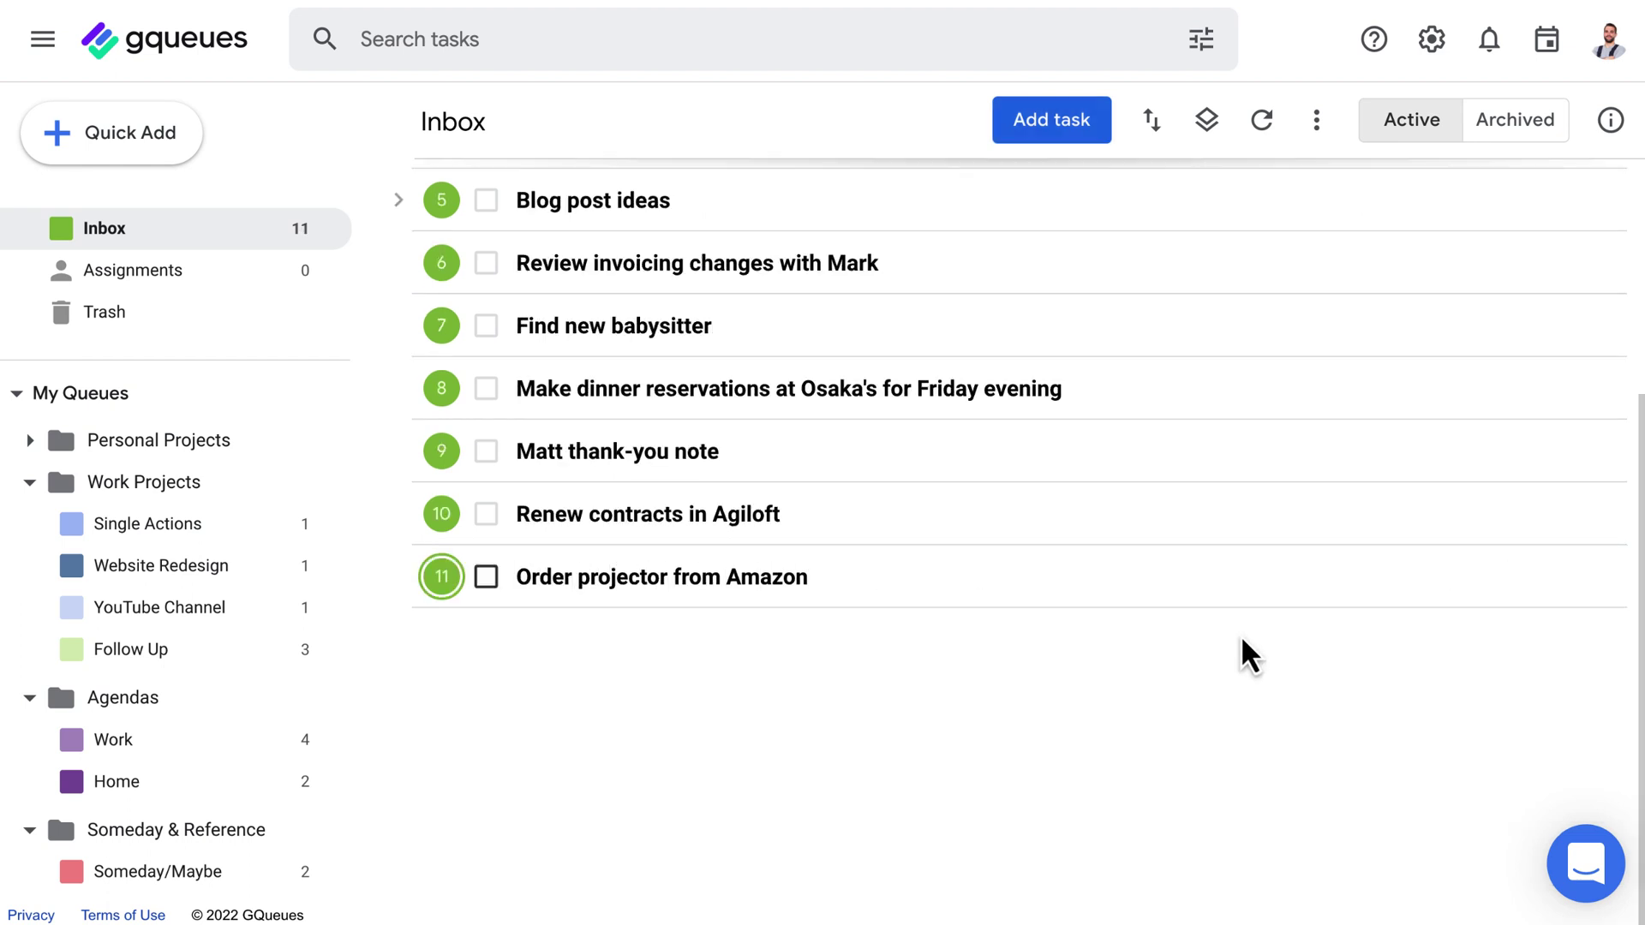
left_click(1370, 579)
type("Screencast 5000")
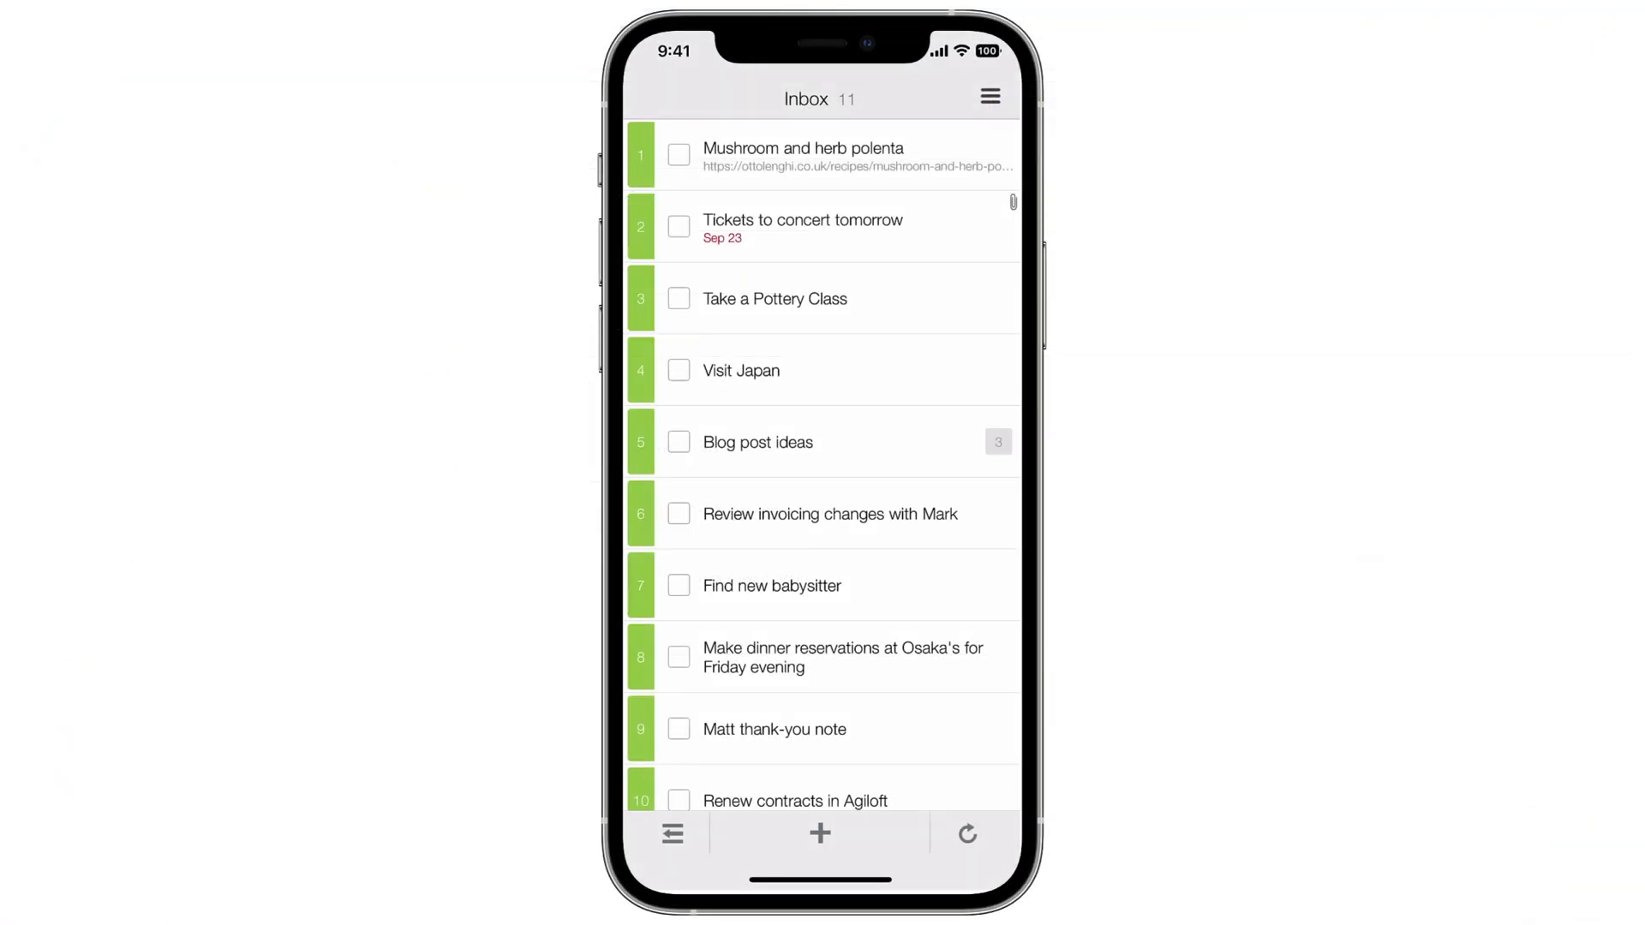
From the iOS app, create the Inbox task 'Sort through old filing cabinets'.
left_click(819, 833)
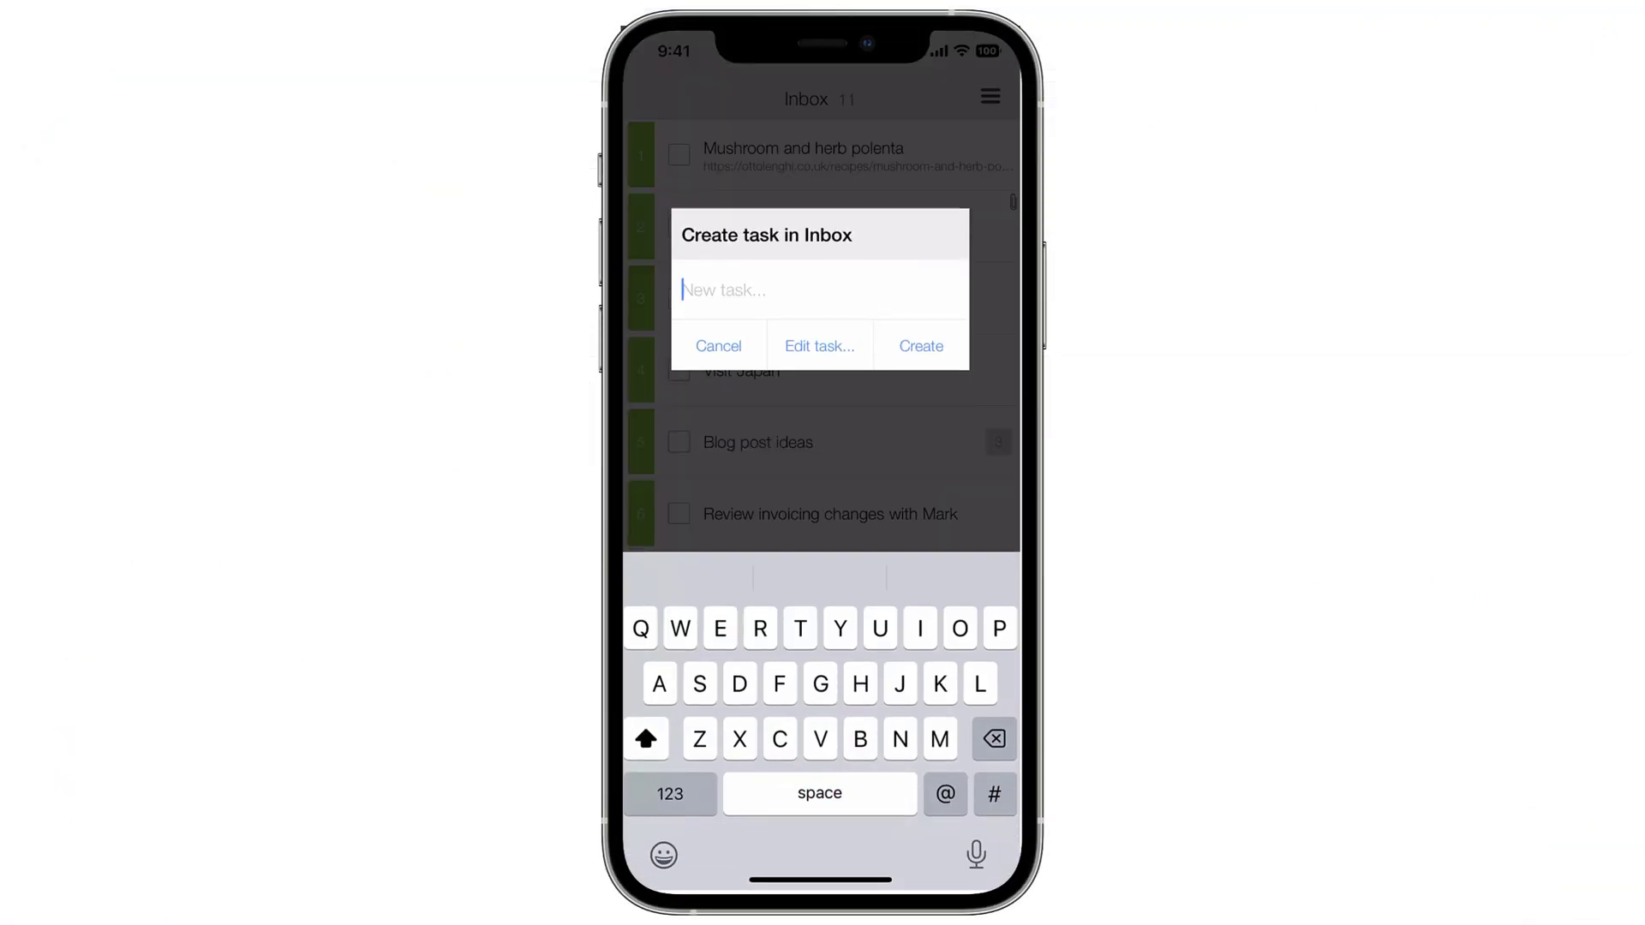
type("Sort through")
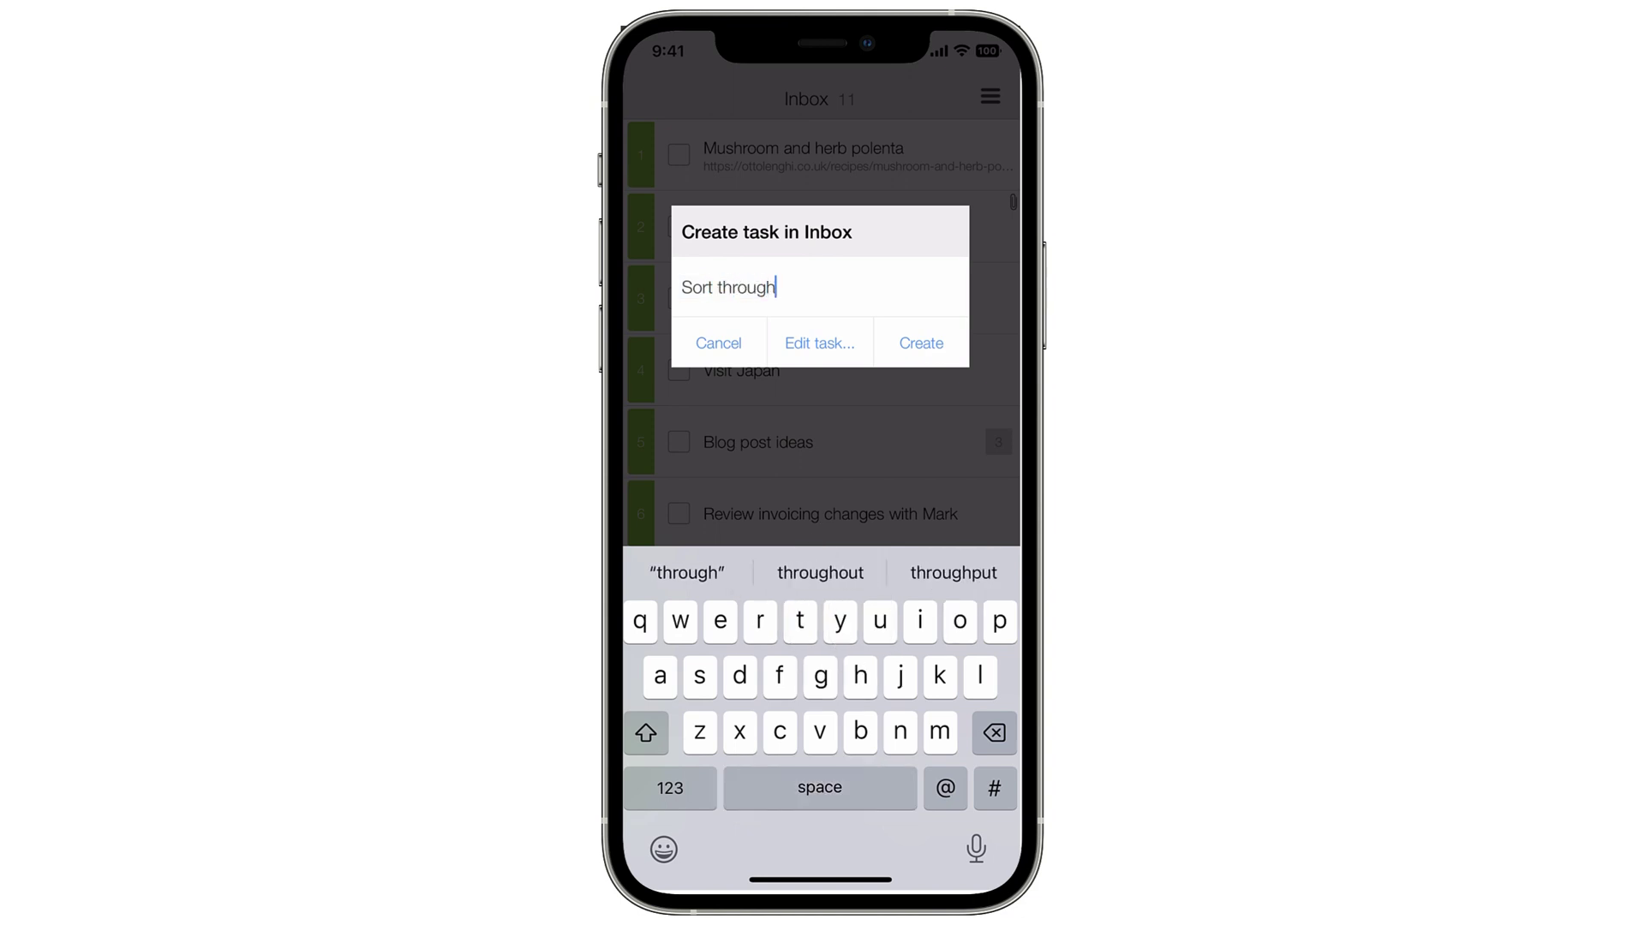
type(" old filing cabinets")
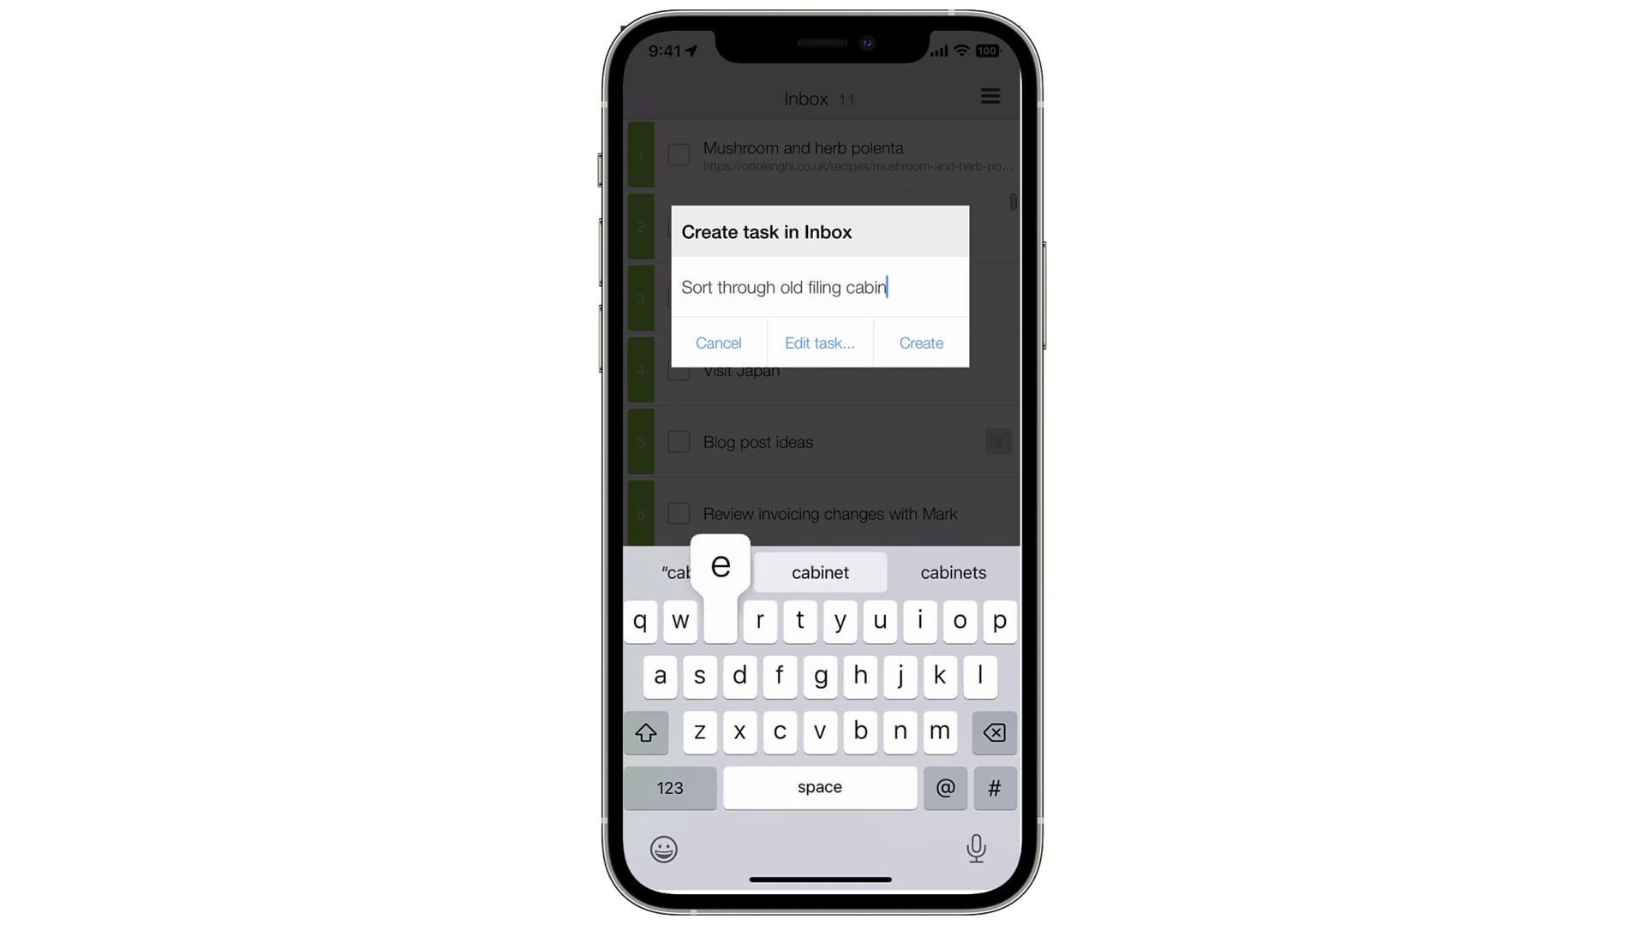
left_click(921, 342)
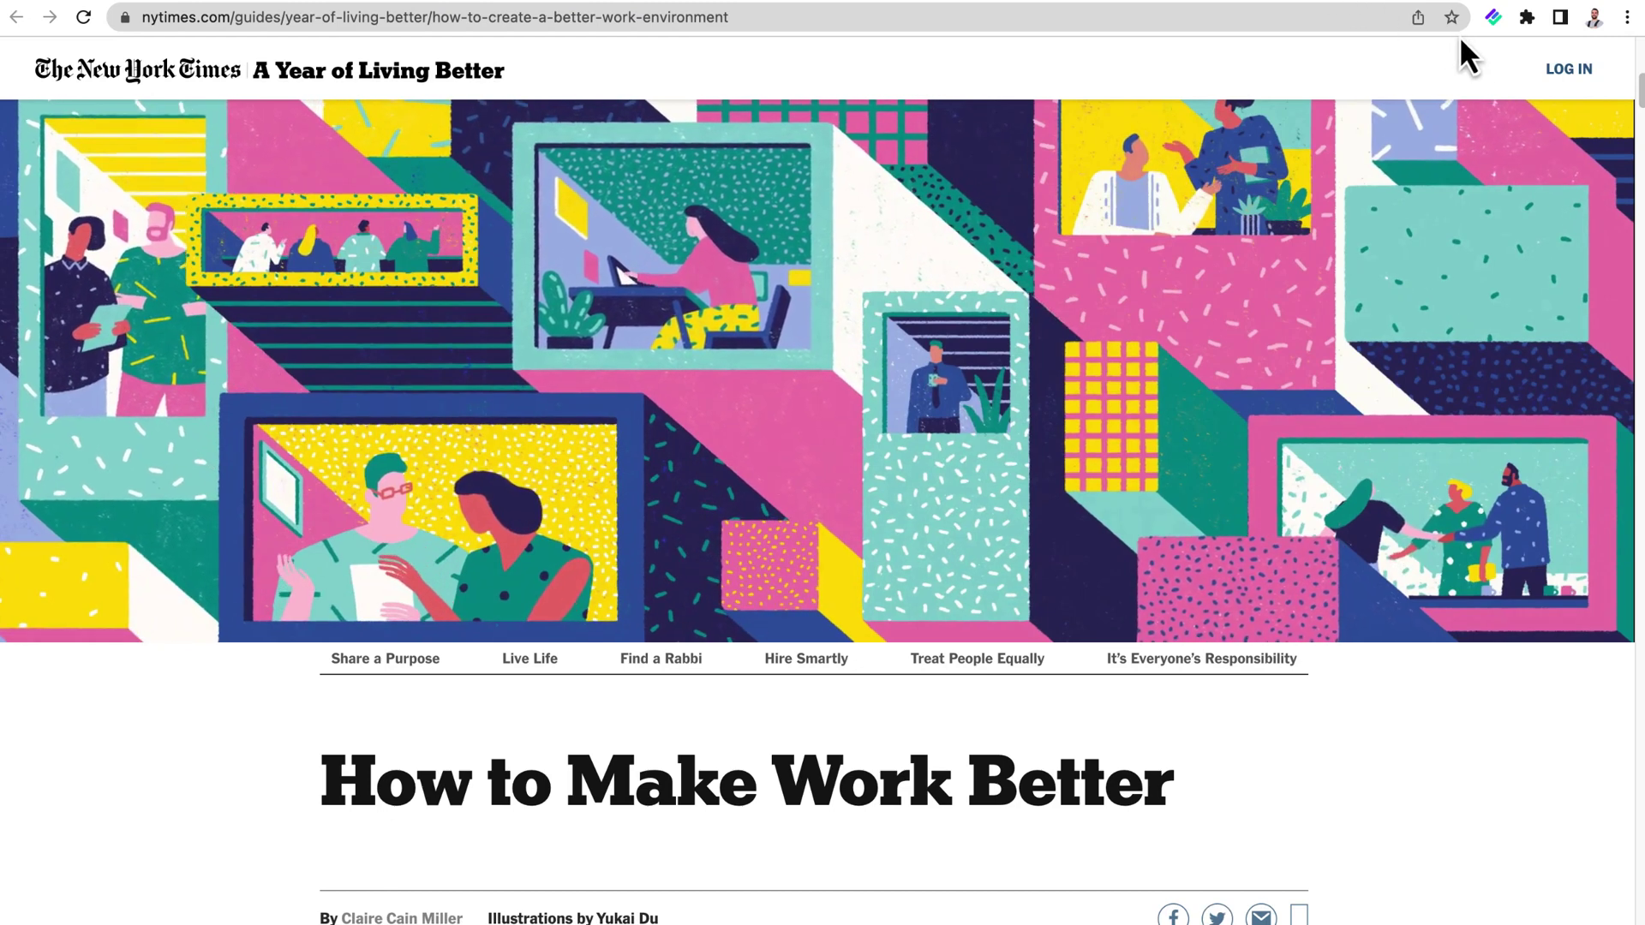
Create an Inbox task titled 'Read article' from the current New York Times page via the extension.
left_click(1491, 21)
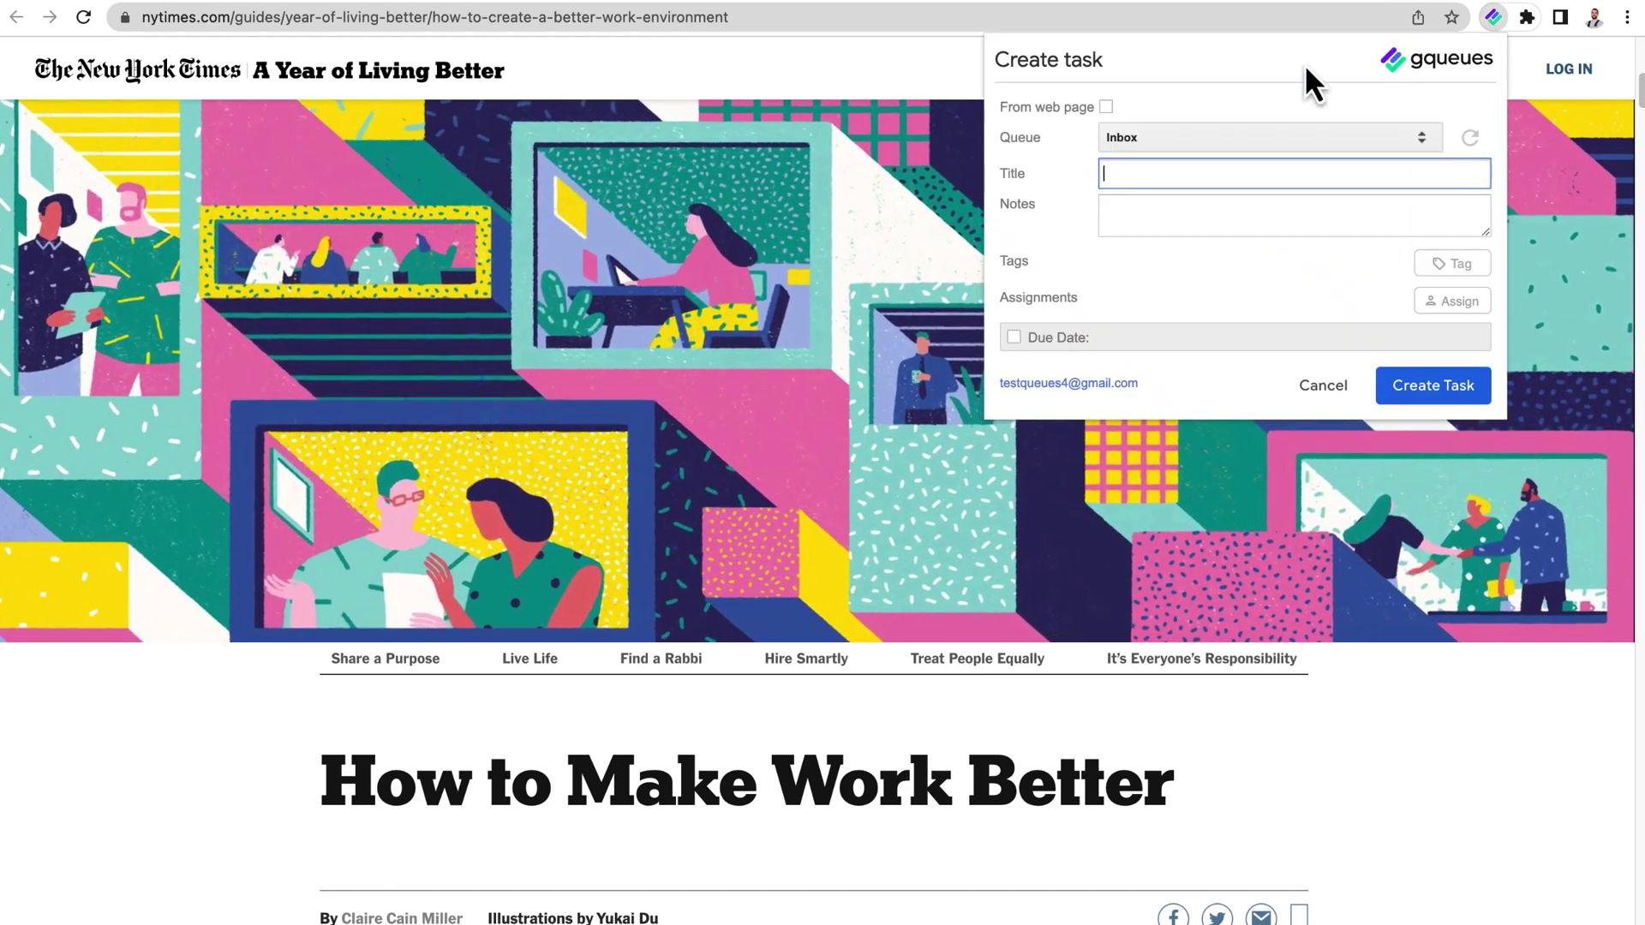
left_click(1107, 106)
triple_click(1166, 171)
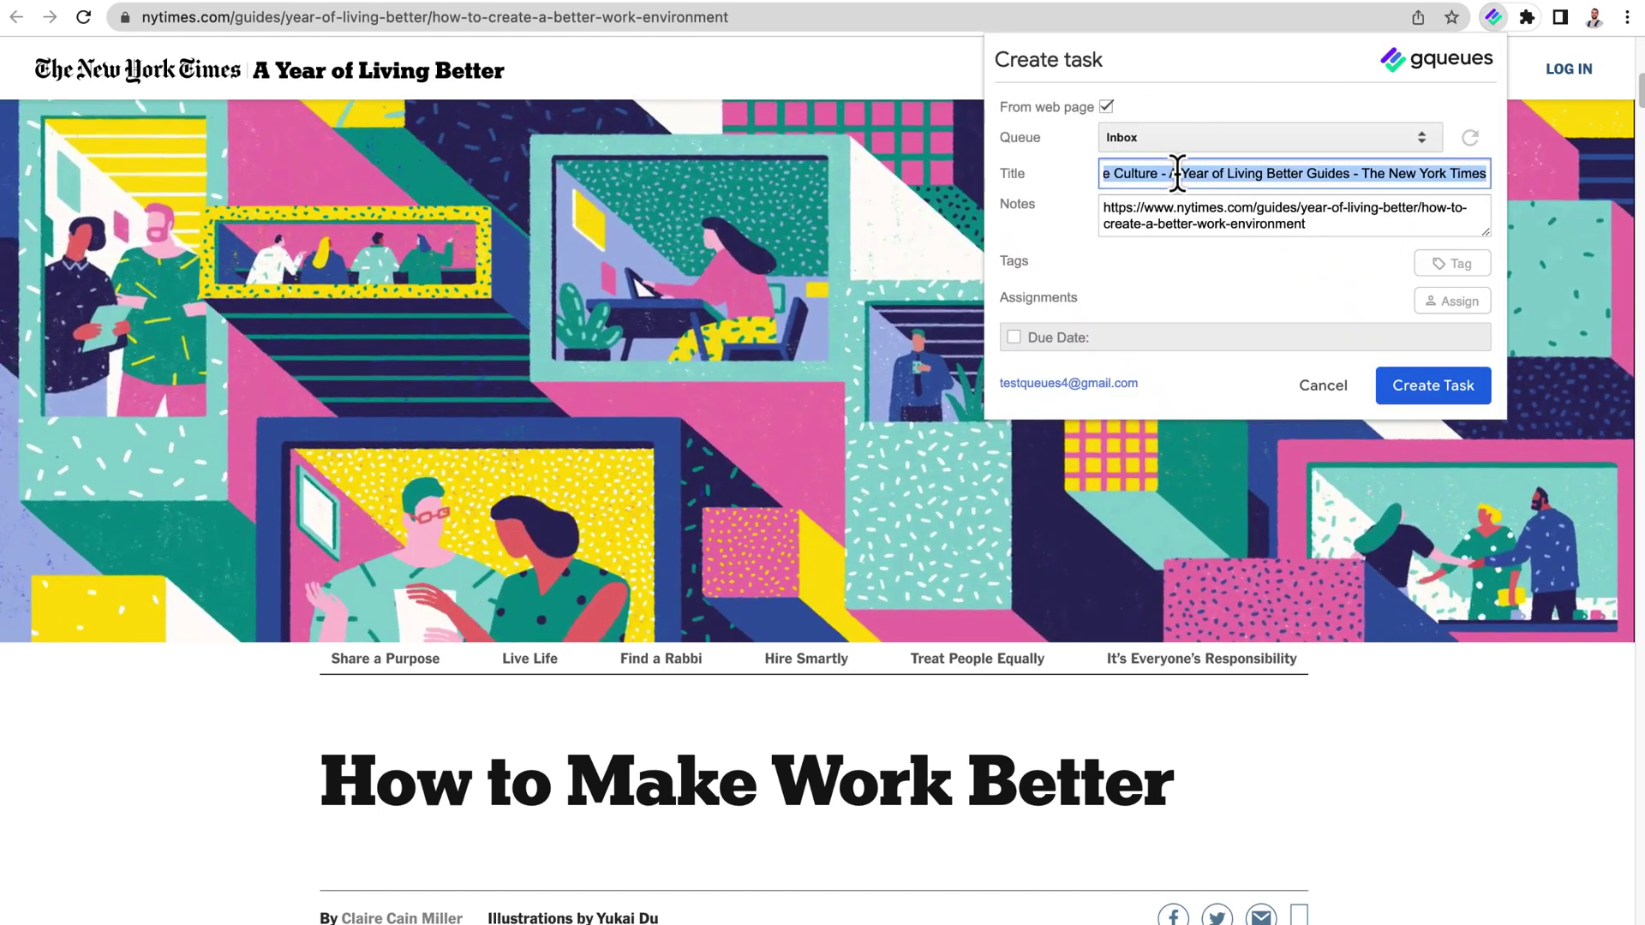
type("Read article")
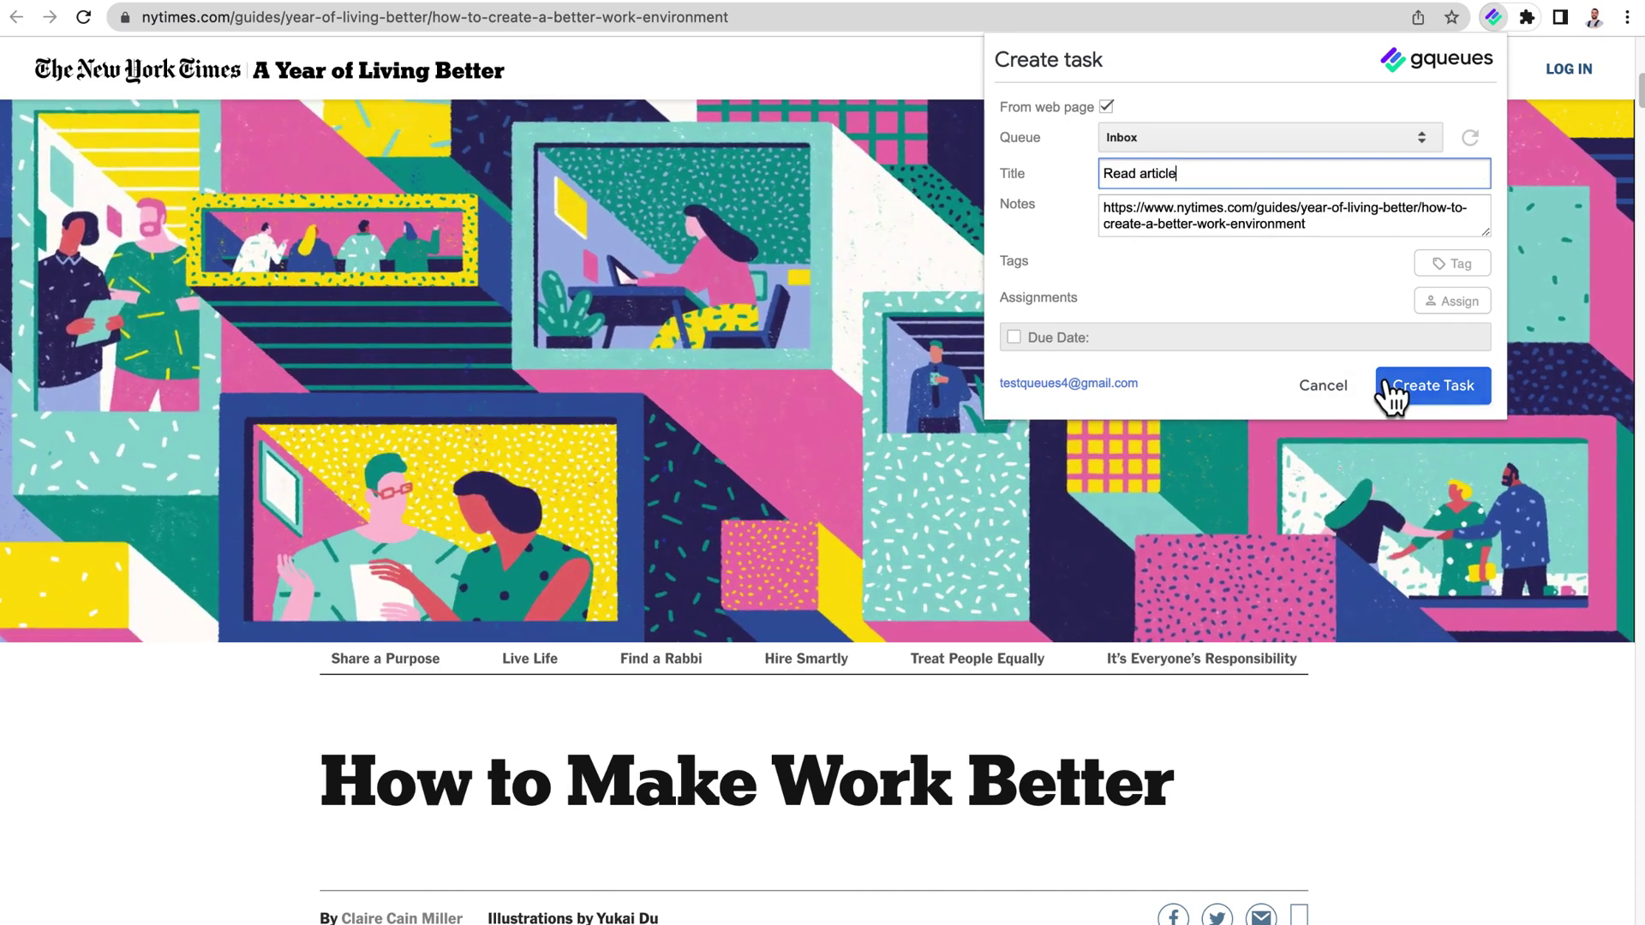
left_click(1392, 382)
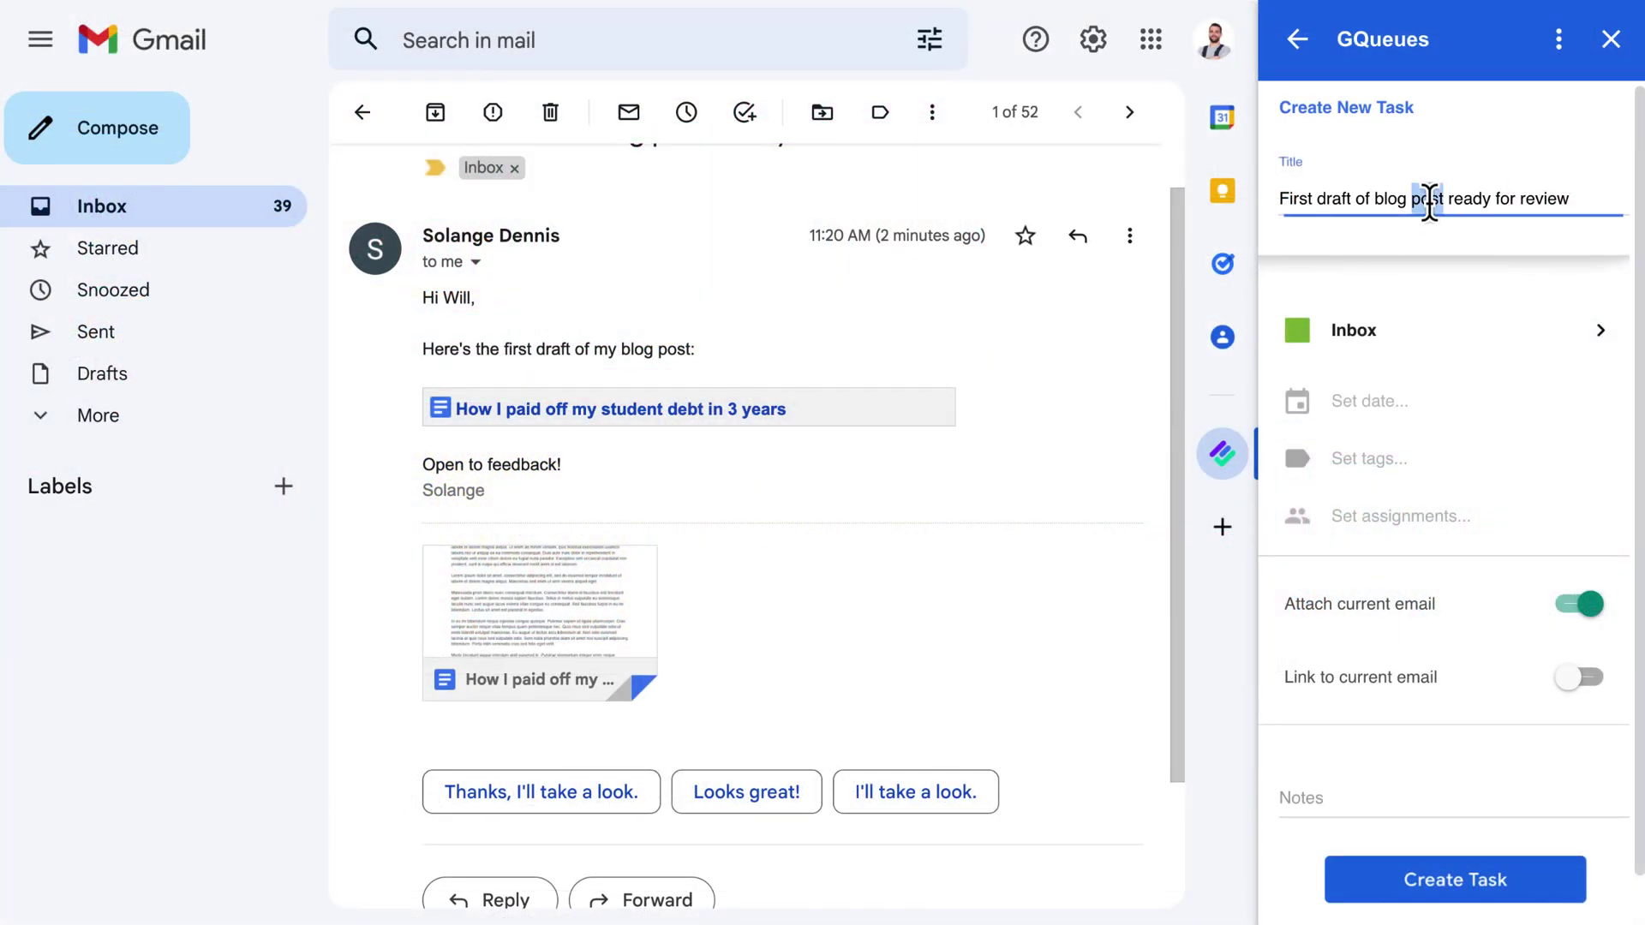
Create a blog-post editing task linked to the current email from the GQueues side panel.
triple_click(1428, 206)
type("Edit Solange's blot post")
left_click(1585, 678)
left_click(1526, 888)
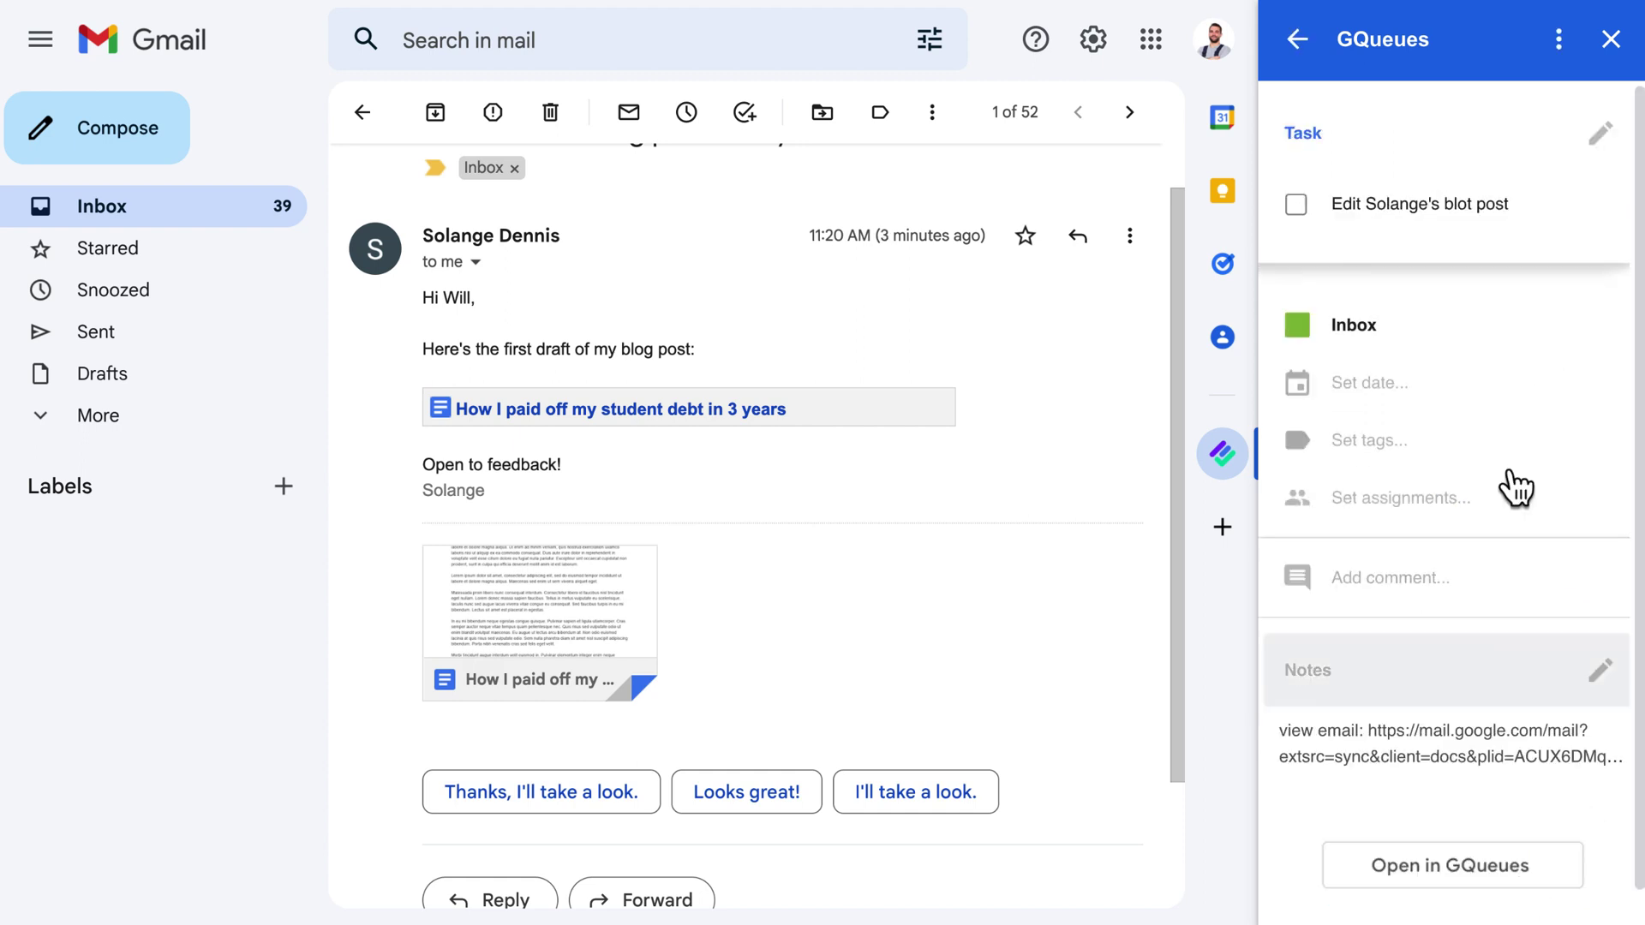
left_click(1610, 38)
Email the GQueues Inbox with subject 'Finish editing YouTube video' to create that task.
left_click(165, 121)
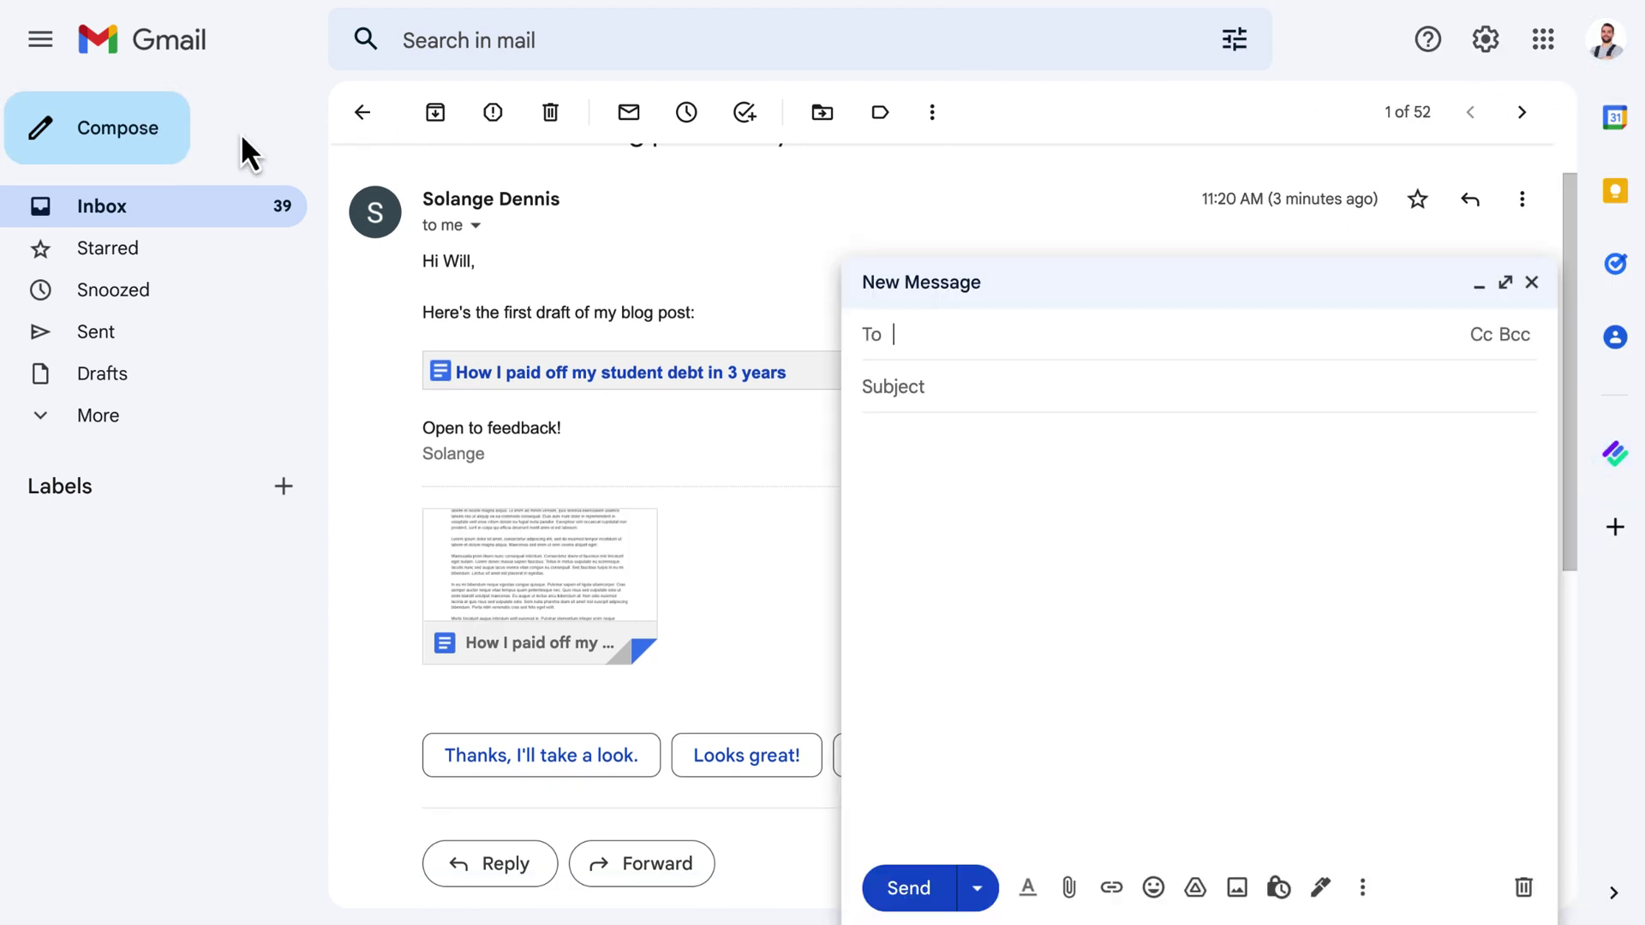
type("gques")
key("Return")
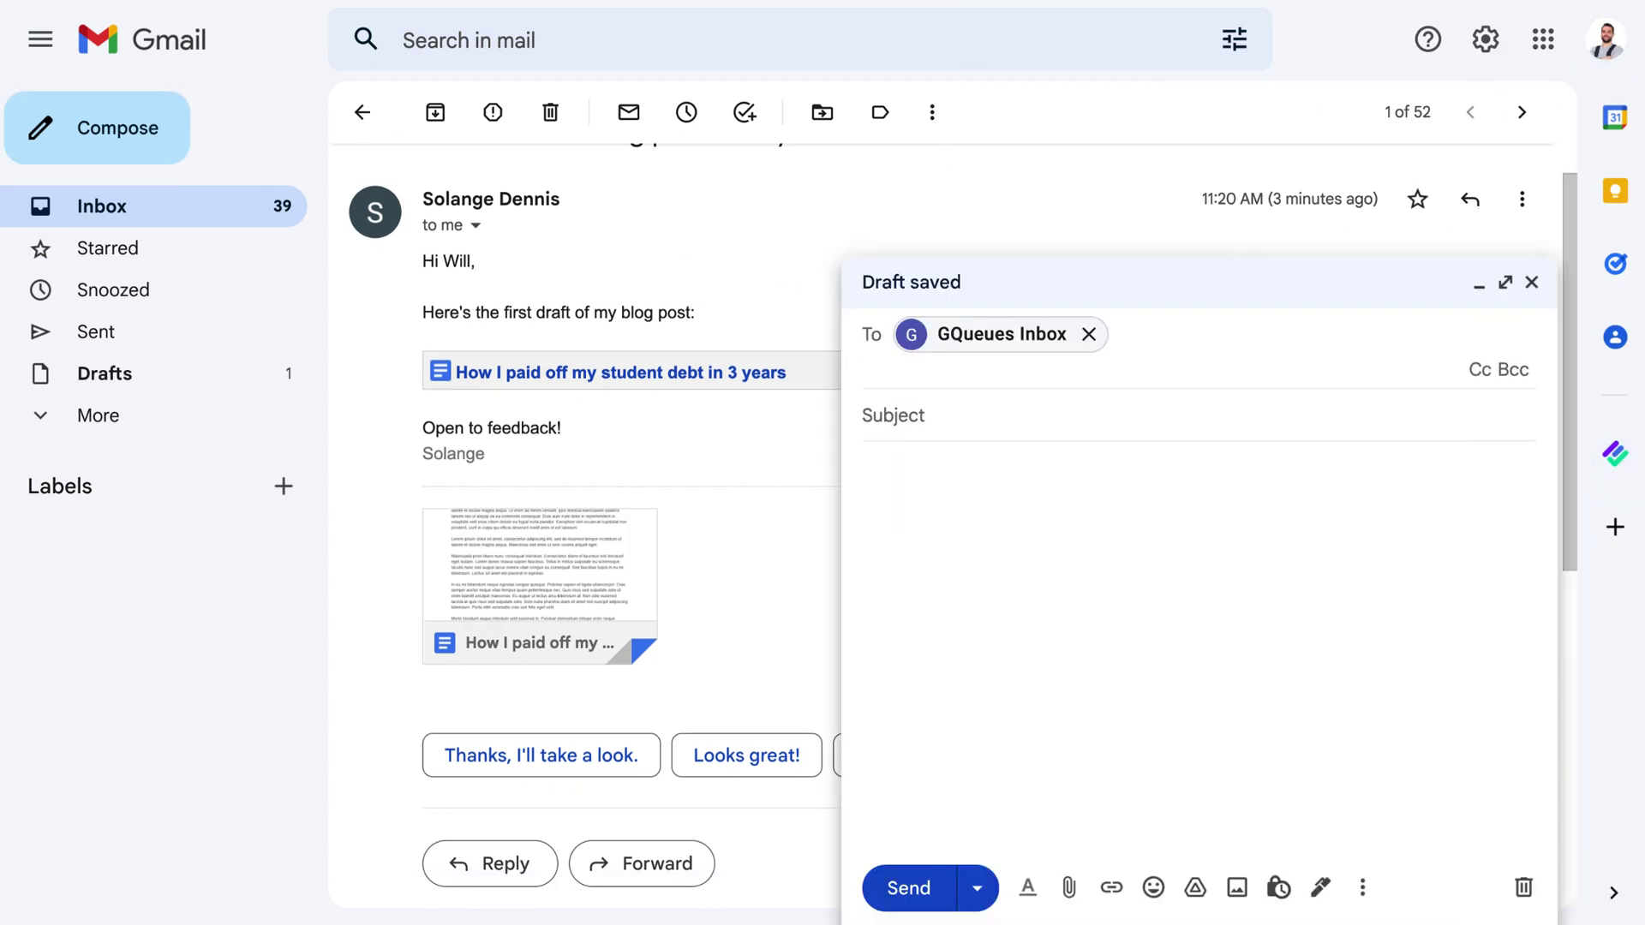
type("Finish editing YouTube video")
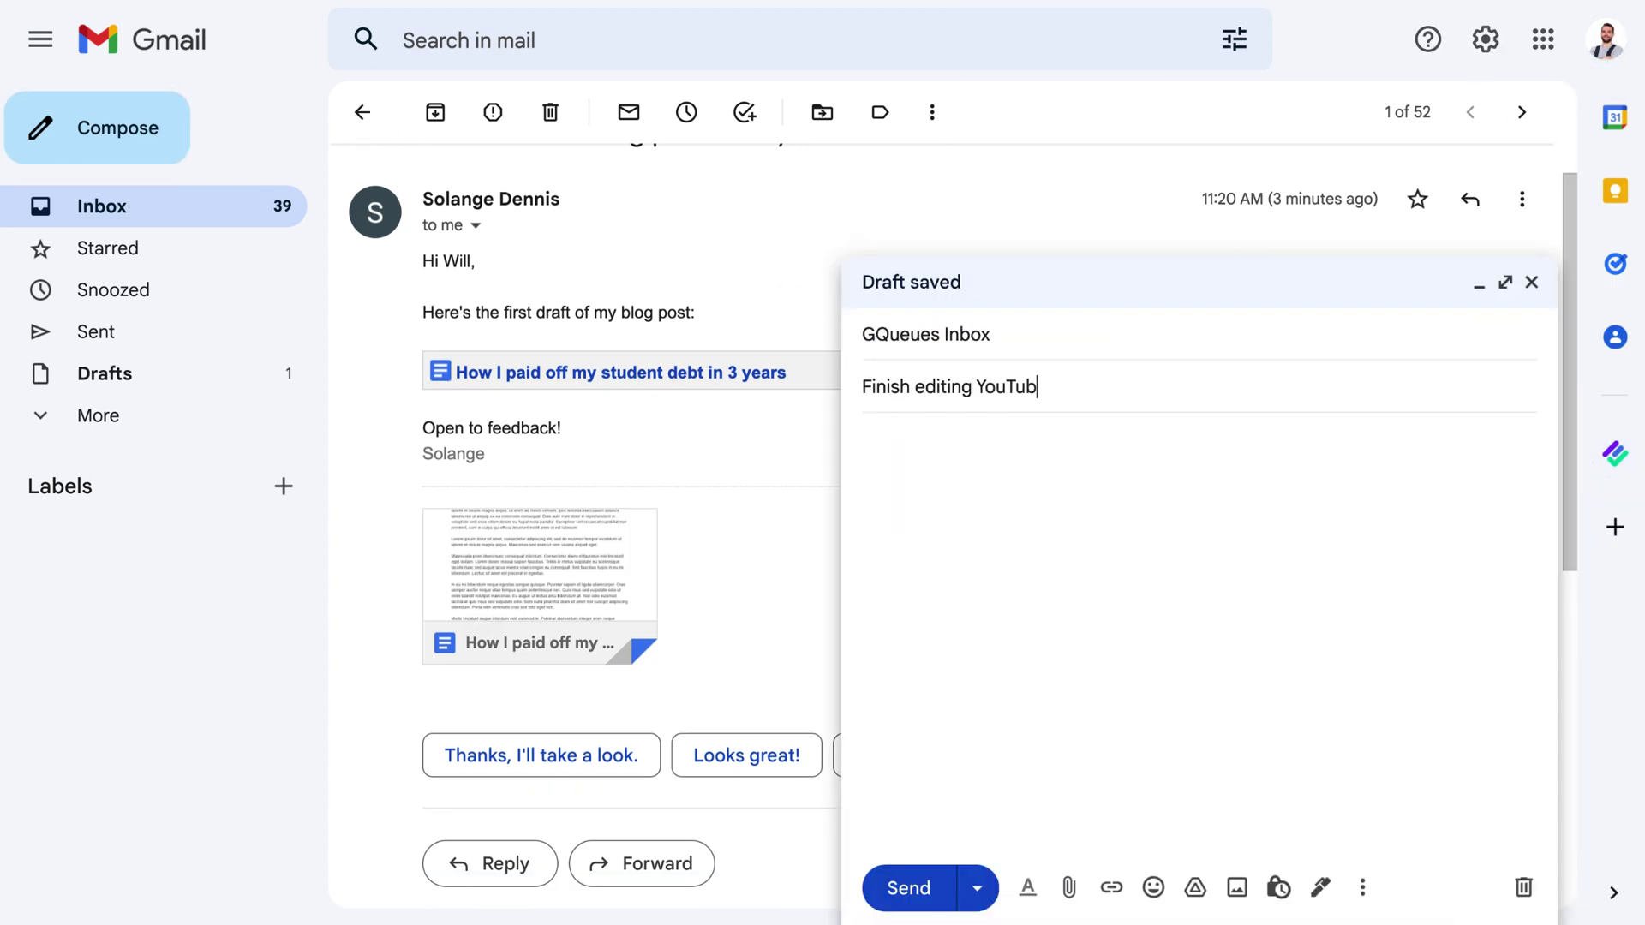
left_click(936, 887)
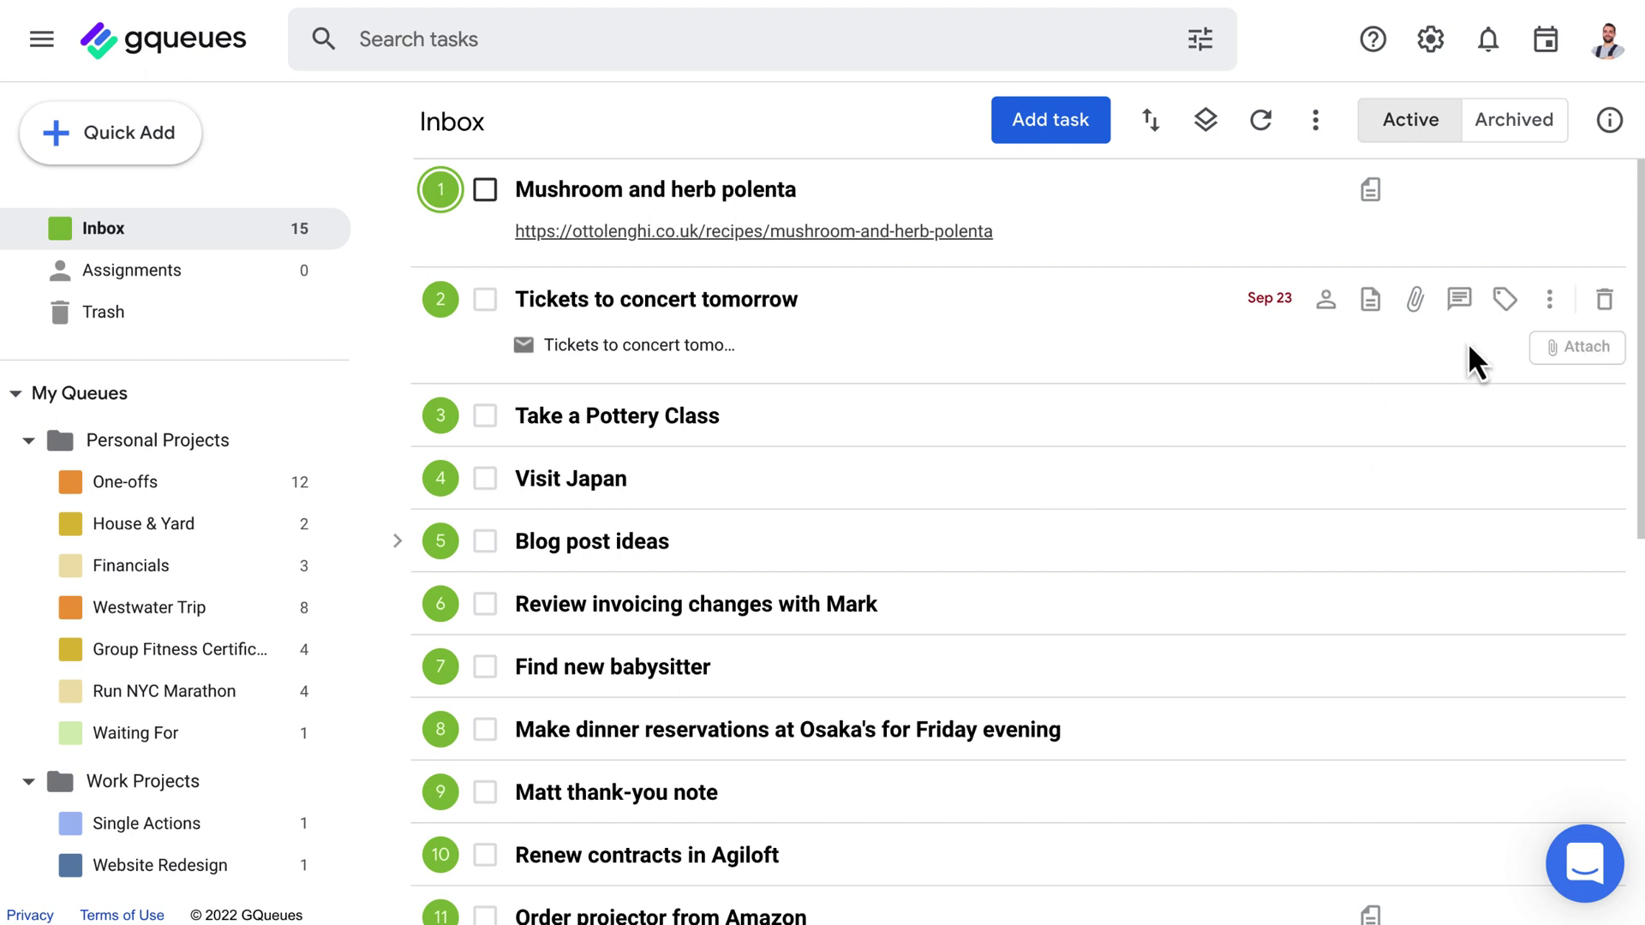
Trash the concert tickets task; move Visit Japan to Someday/Maybe and the polenta recipe to Recipes to try.
left_click(1604, 300)
scroll(235, 561, "down", 7)
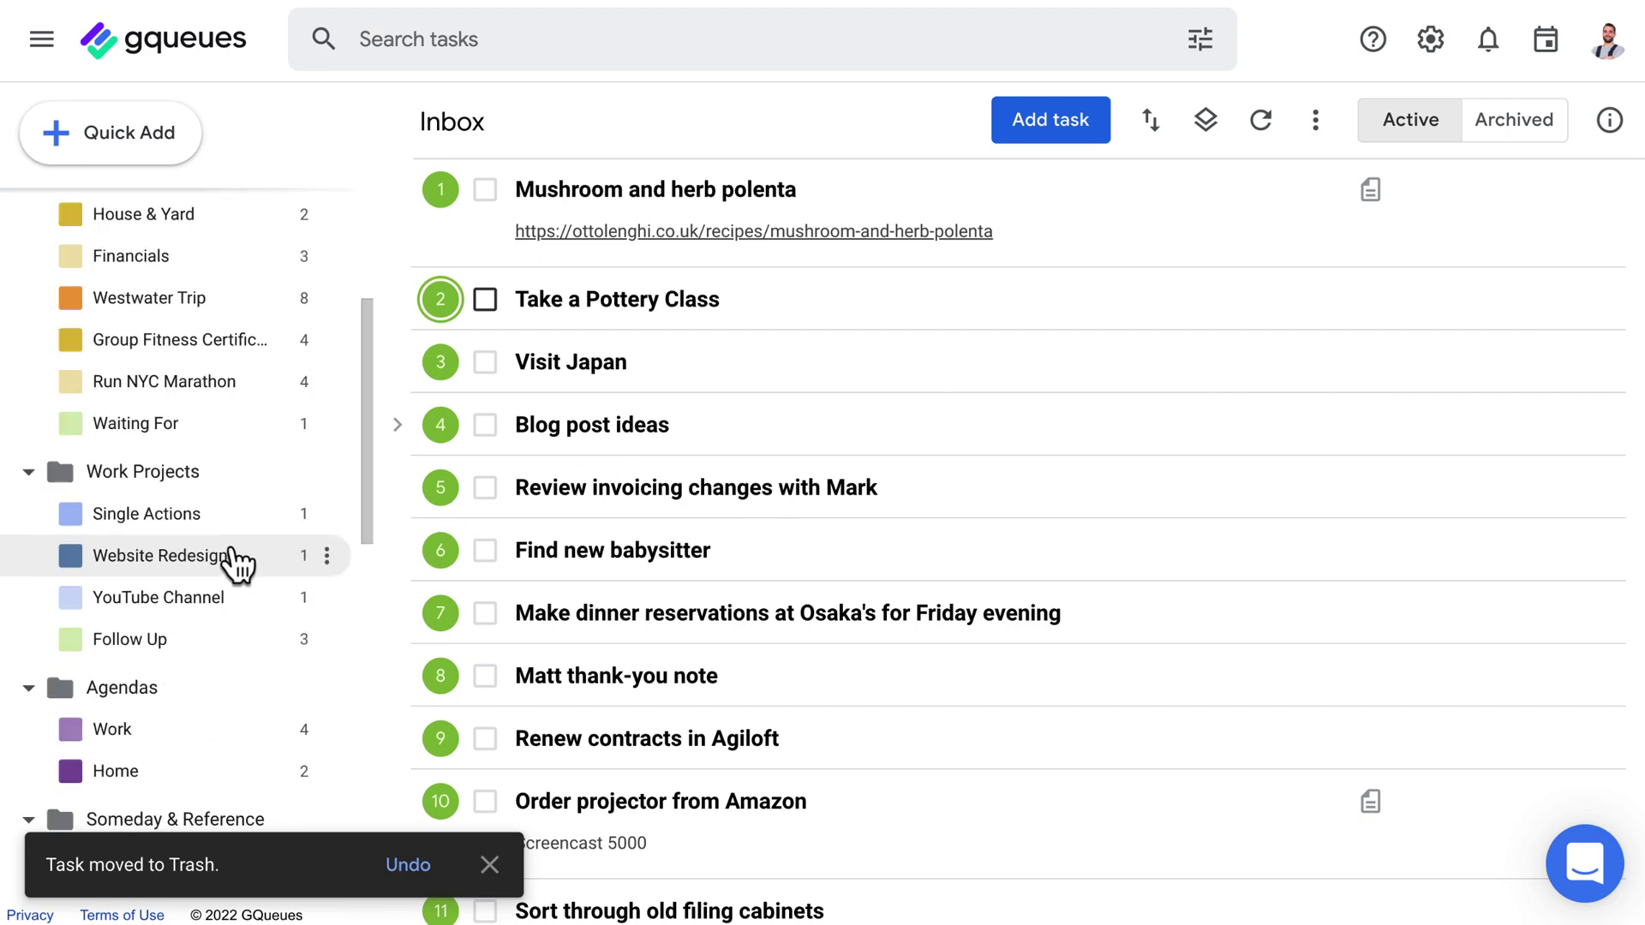
left_click_drag(432, 370, 276, 574)
left_click_drag(440, 189, 239, 677)
Date the pottery class January 1, 2023 with a one-week email reminder.
left_click(1282, 190)
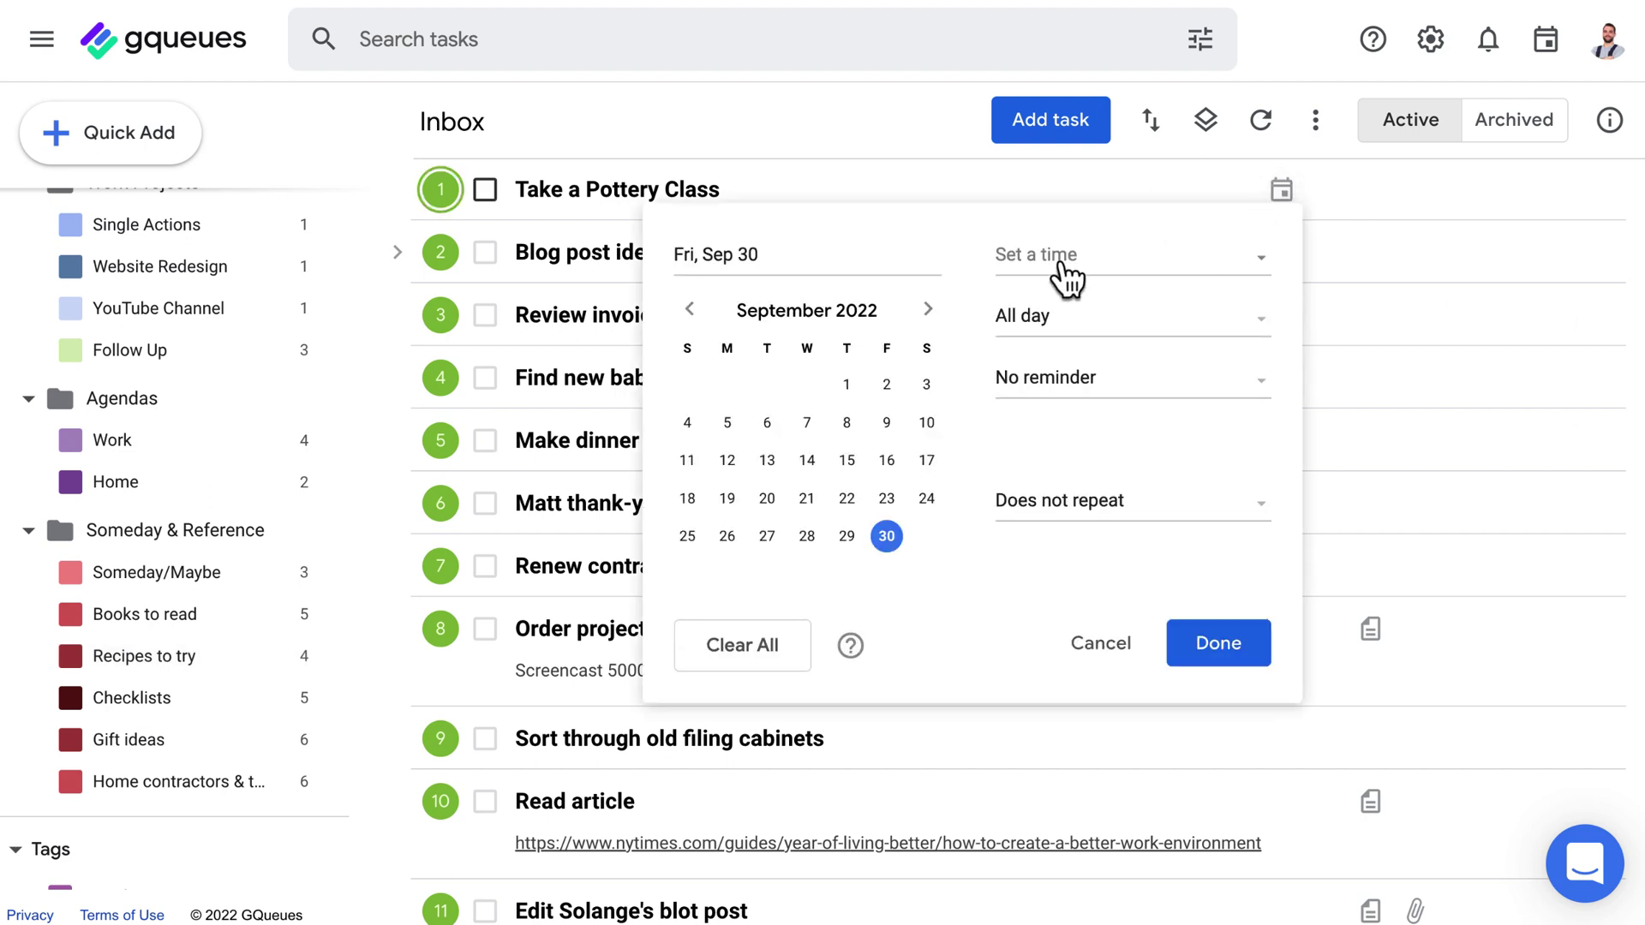
left_click(682, 255)
type("January 1, 2023")
key("Return")
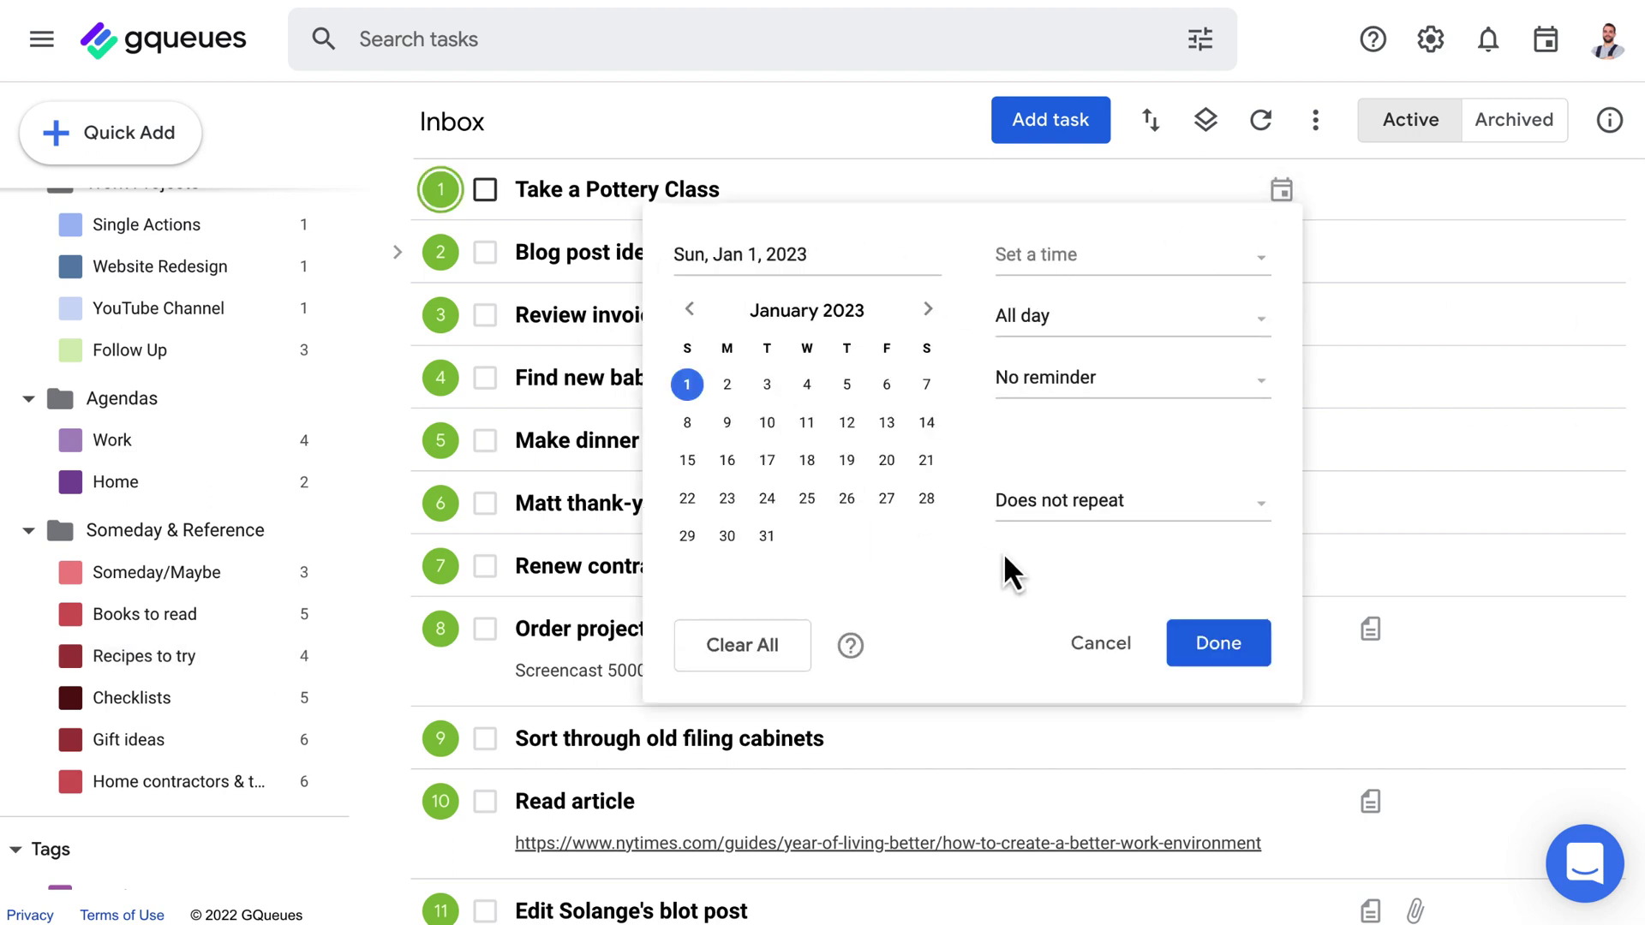
left_click(1113, 378)
left_click(1076, 482)
left_click(1123, 447)
scroll(1129, 557, "down", 6)
left_click(1131, 761)
Move the dated pottery task to Someday/Maybe and retitle the babysitter task to email about recommendations.
left_click(1208, 643)
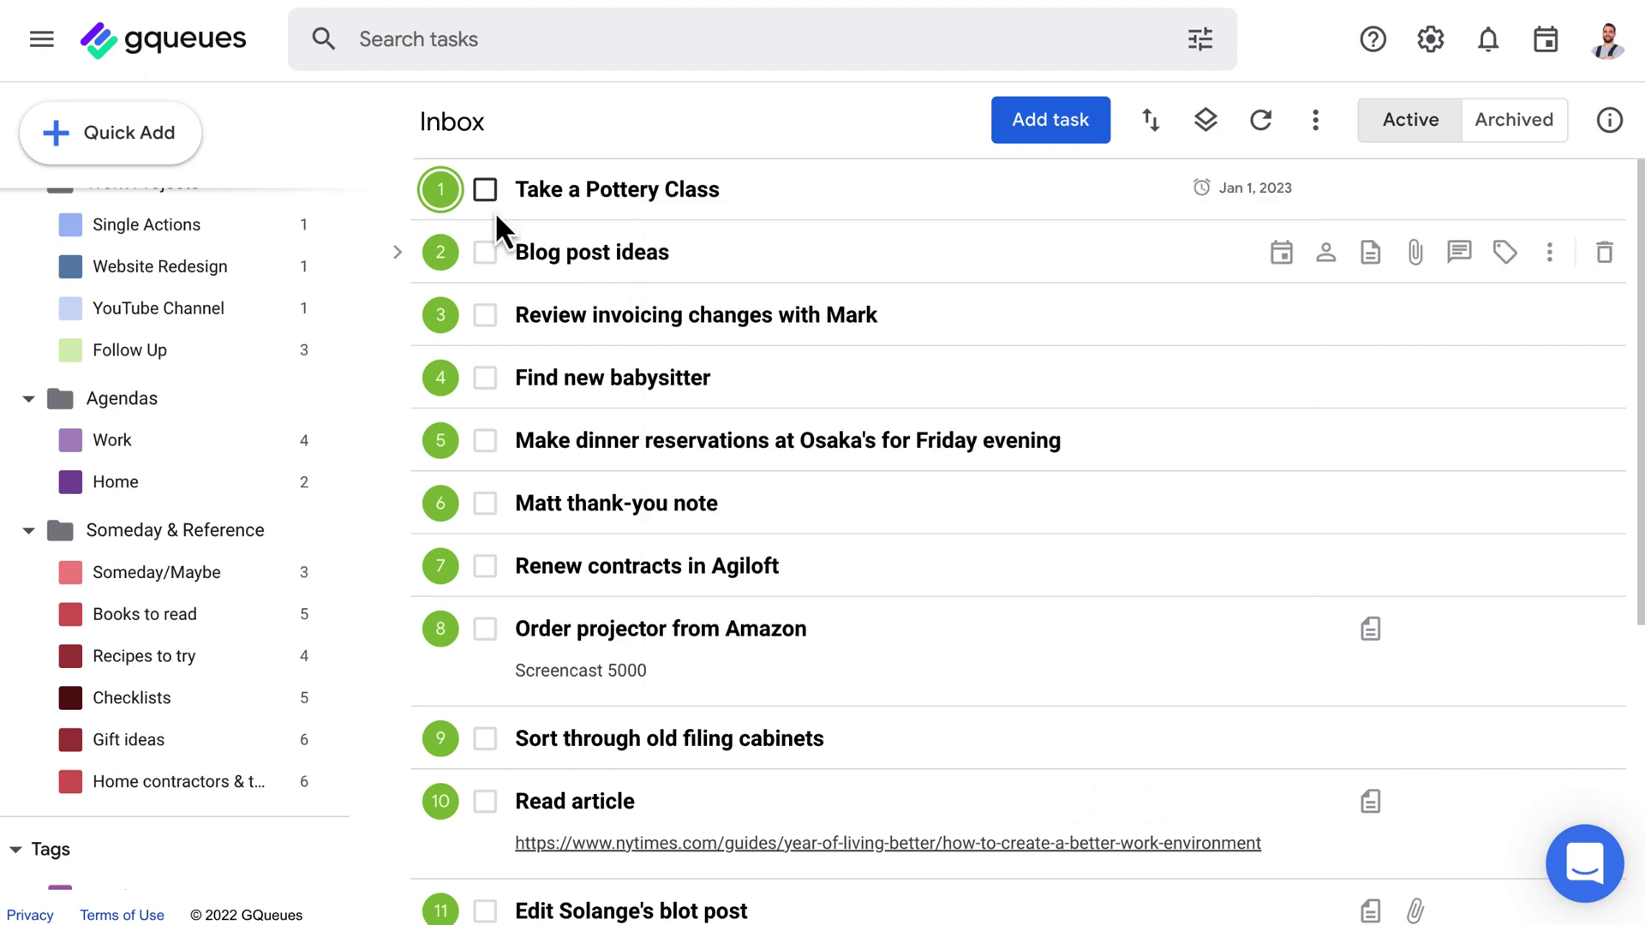
left_click_drag(441, 189, 284, 574)
left_click_drag(731, 317, 440, 302)
type("Email Cindy about her babysitter recommendations")
key("Return")
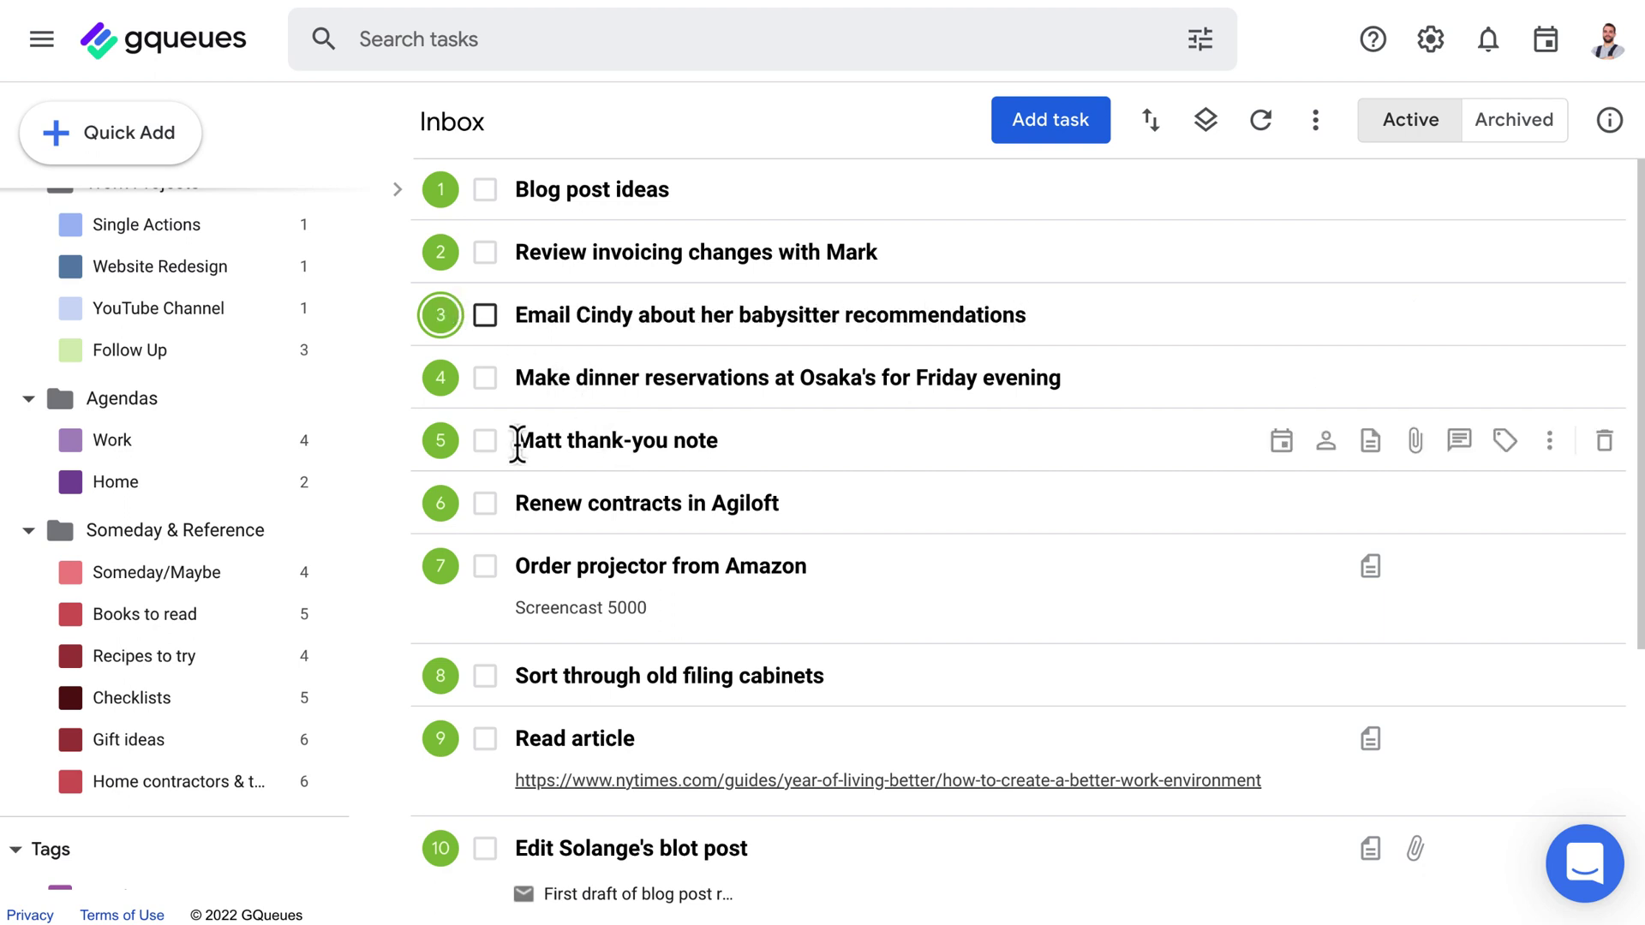
Retitle the thank-you note task to 'Write … thank-you note for fiddle-leaf fig'.
left_click(515, 439)
type("Write")
left_click(779, 443)
type("for fiddle-leaf fig")
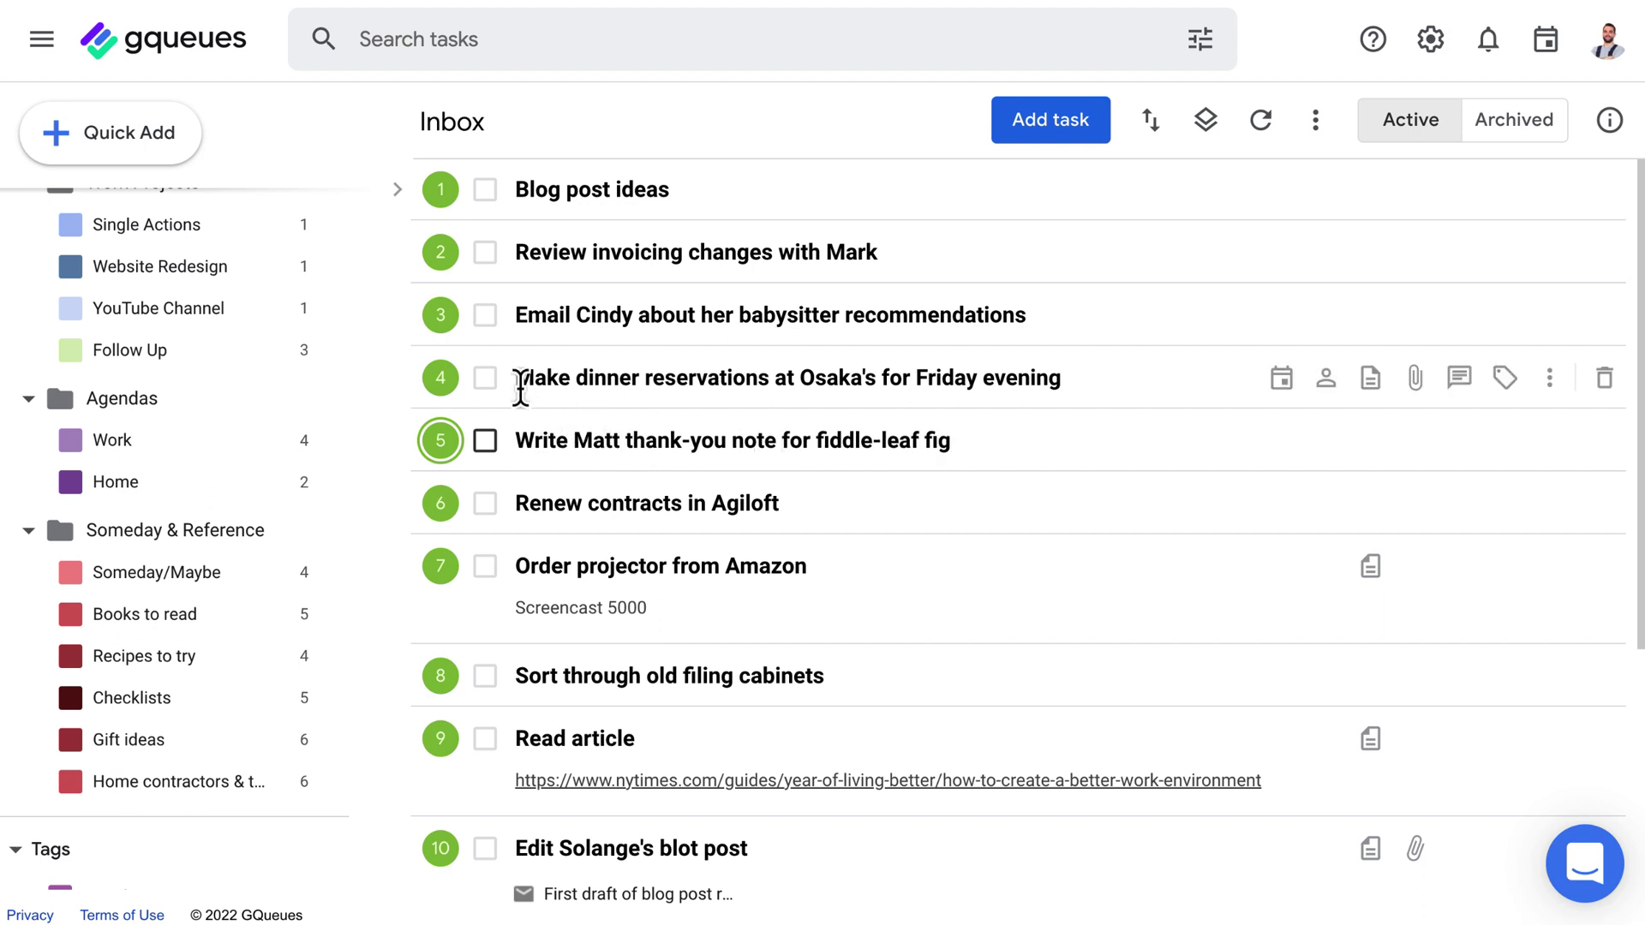
Mark the dinner reservation task done and assign the Agiloft contracts task to a colleague.
left_click(485, 379)
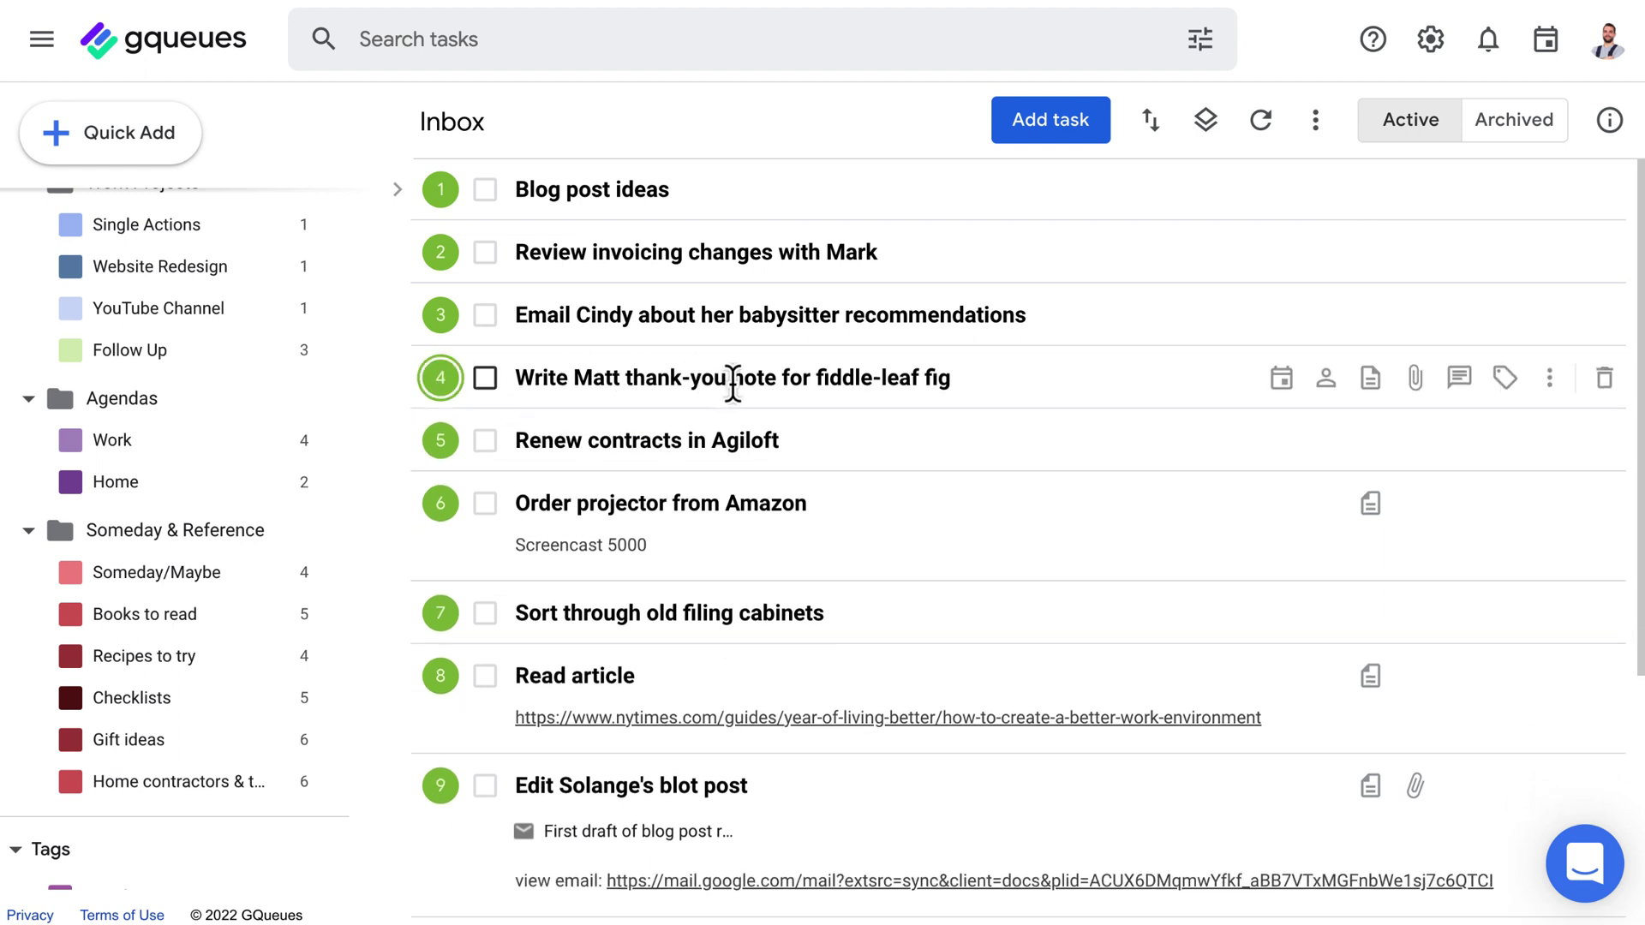
left_click(1326, 442)
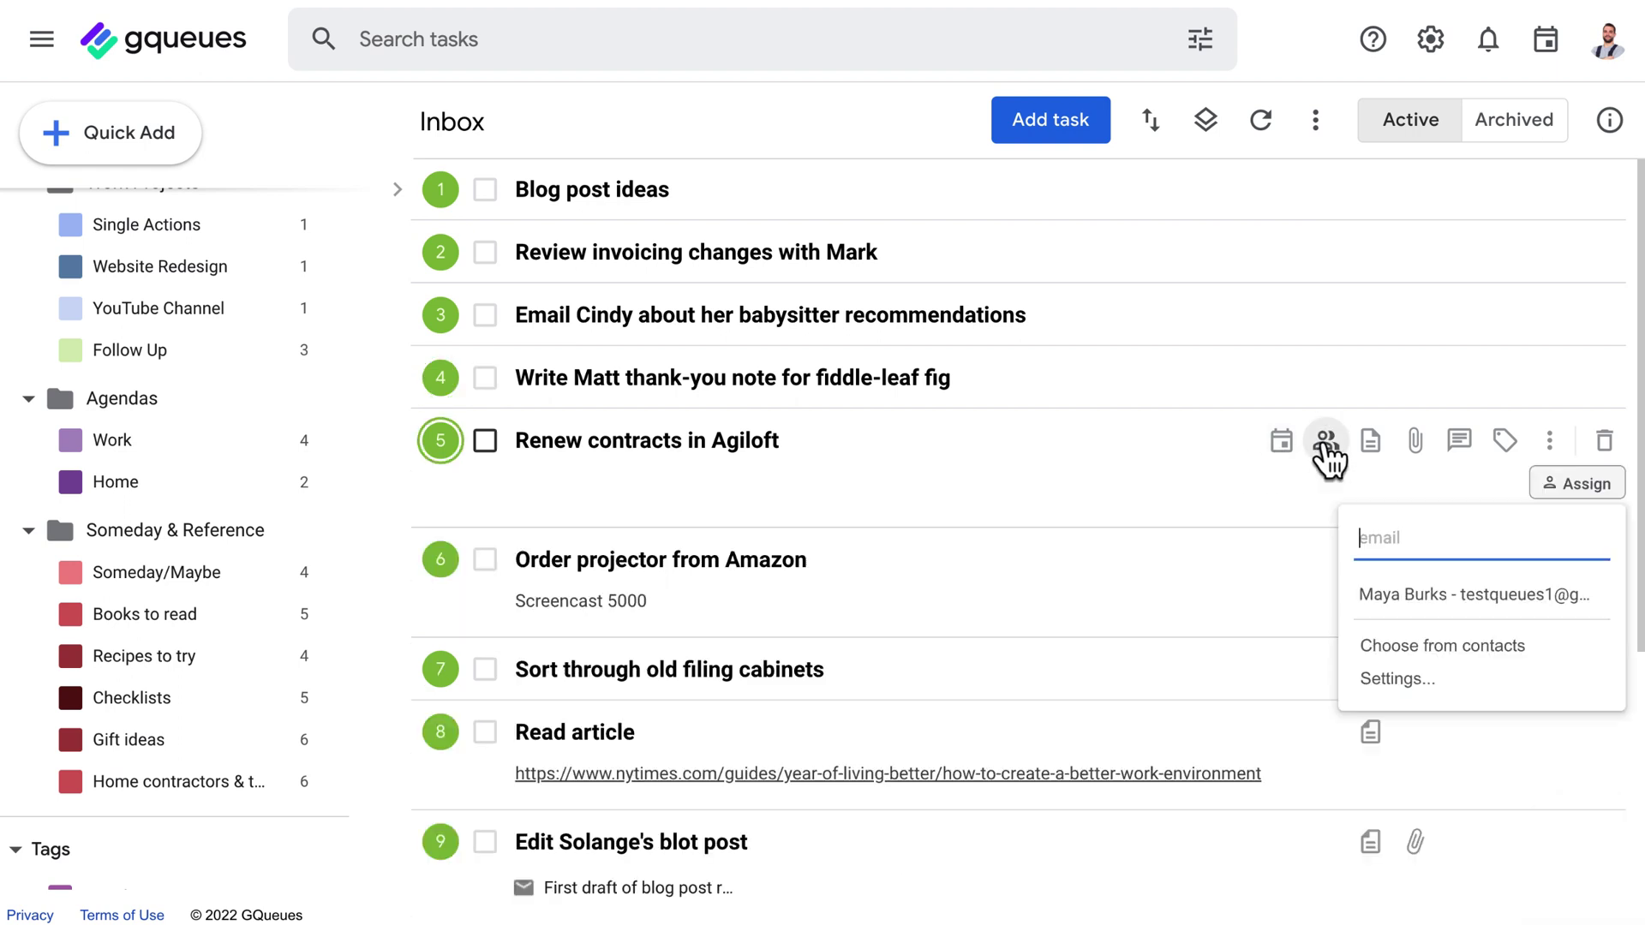
left_click(1385, 597)
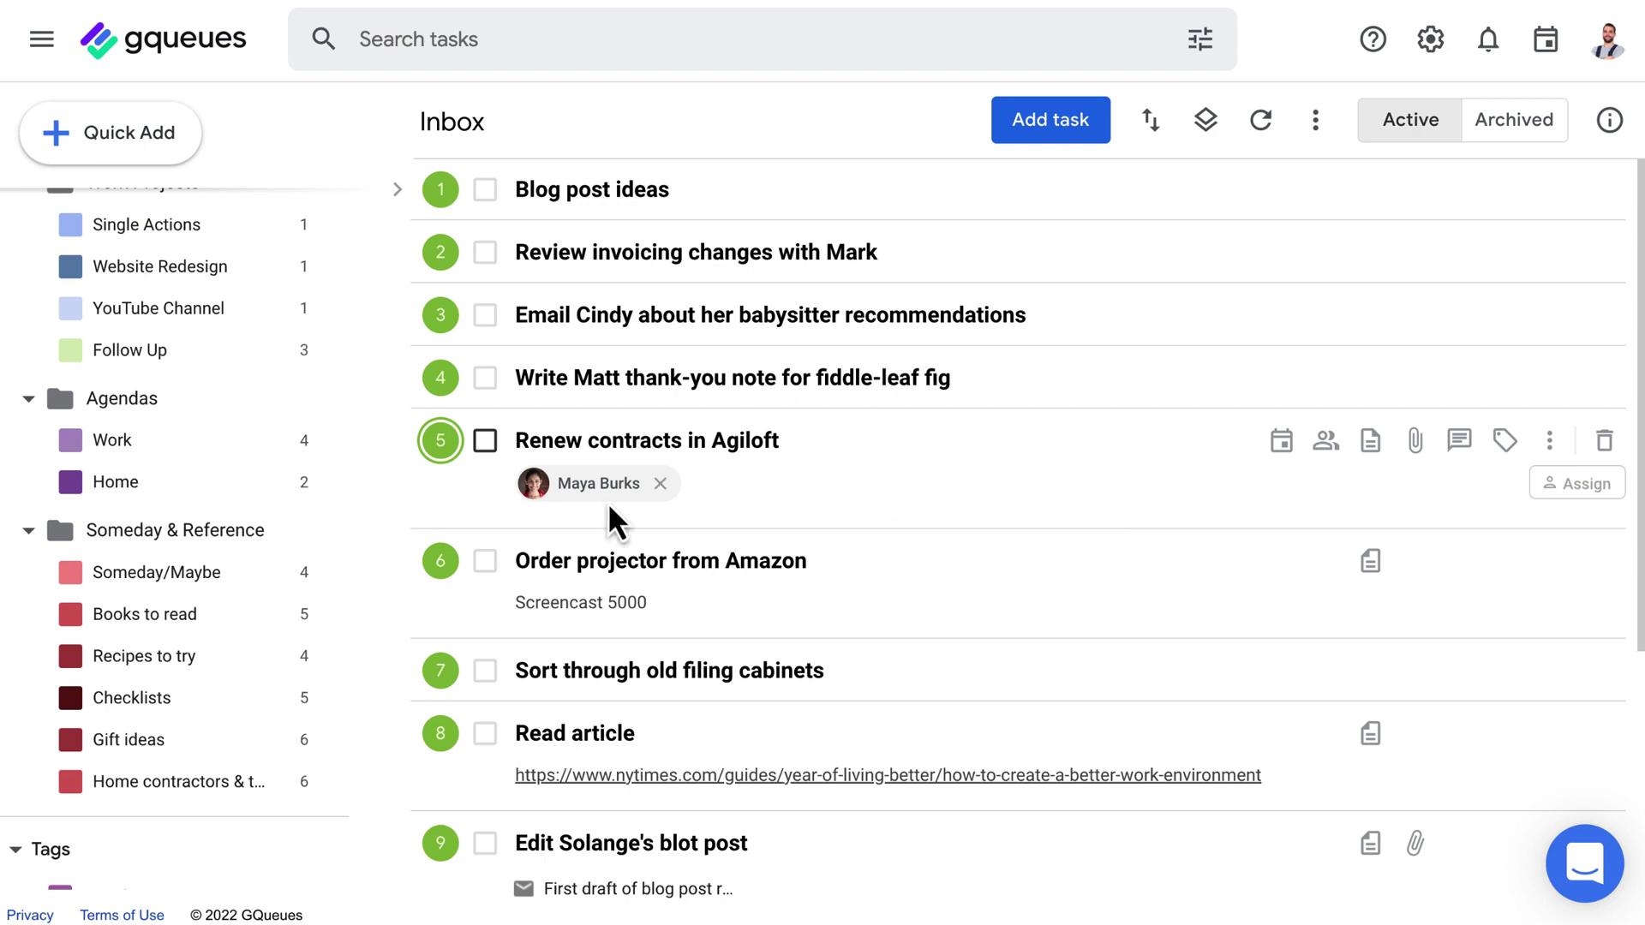
scroll(197, 448, "up", 3)
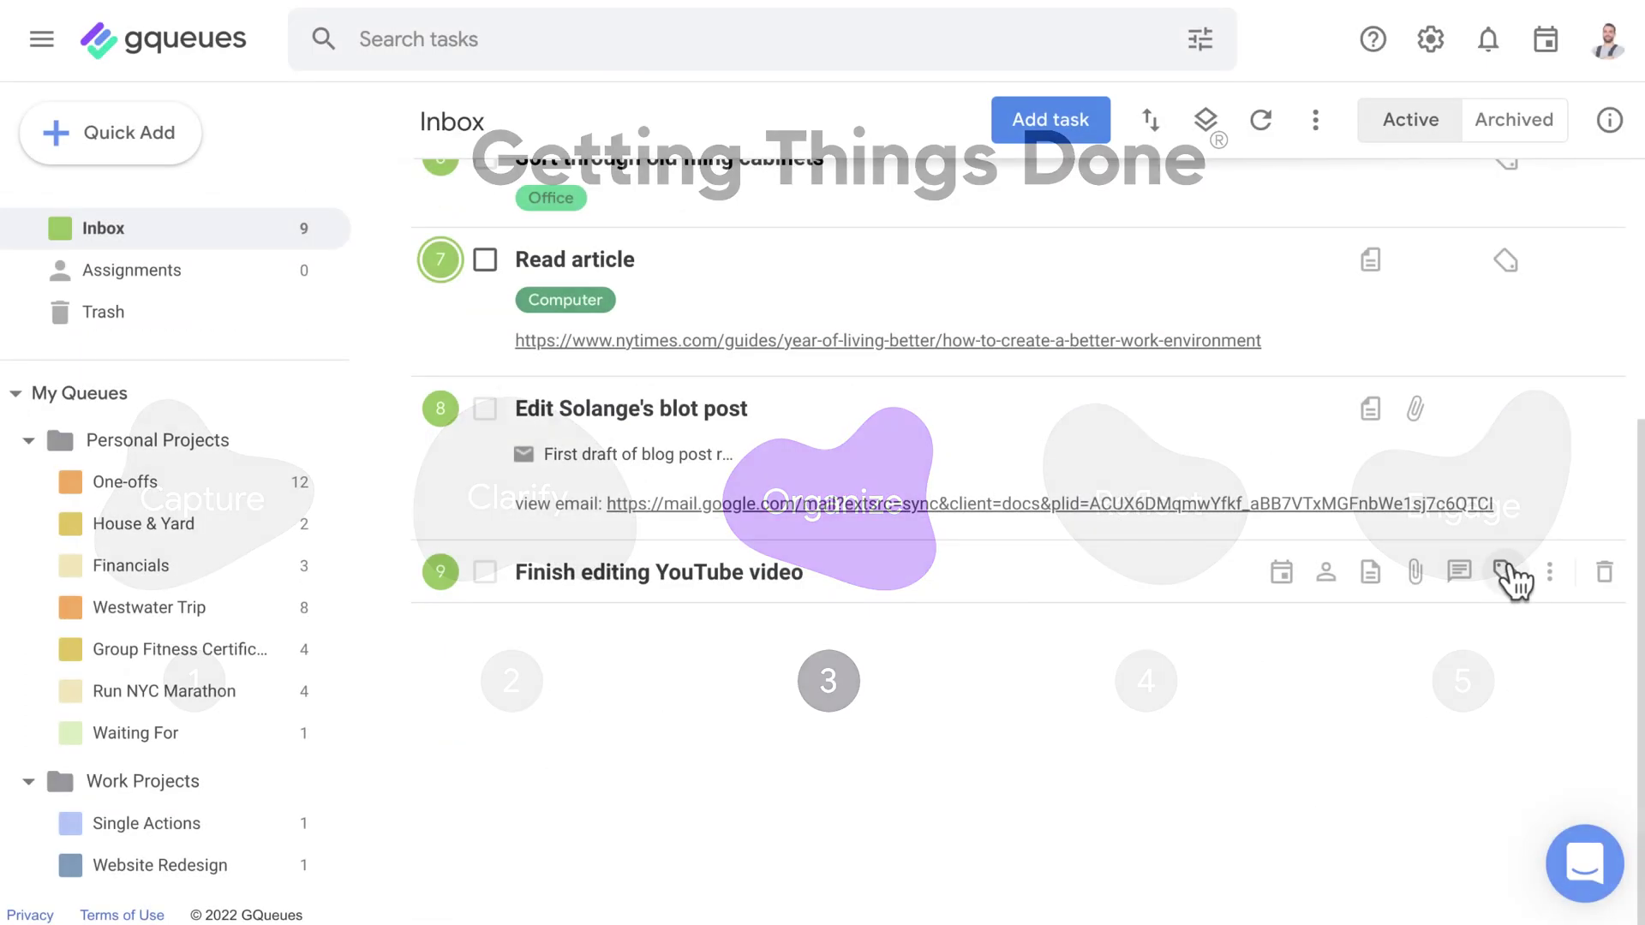
Tag the YouTube video task with Computer and Office.
left_click(1510, 575)
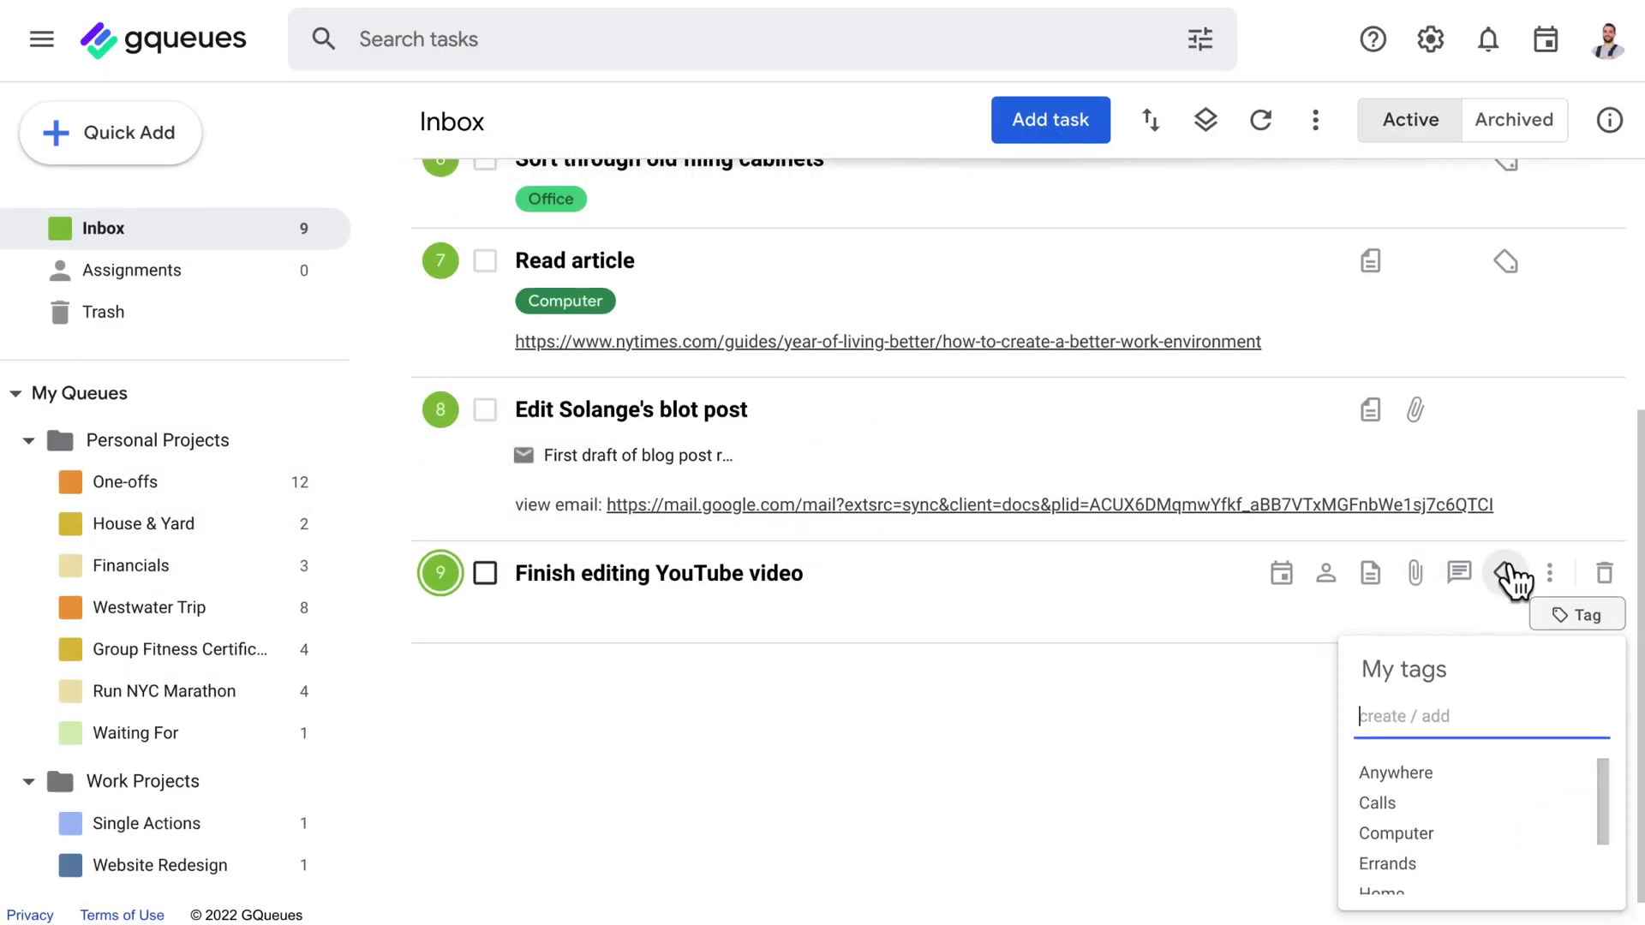
type("comp")
key("Return")
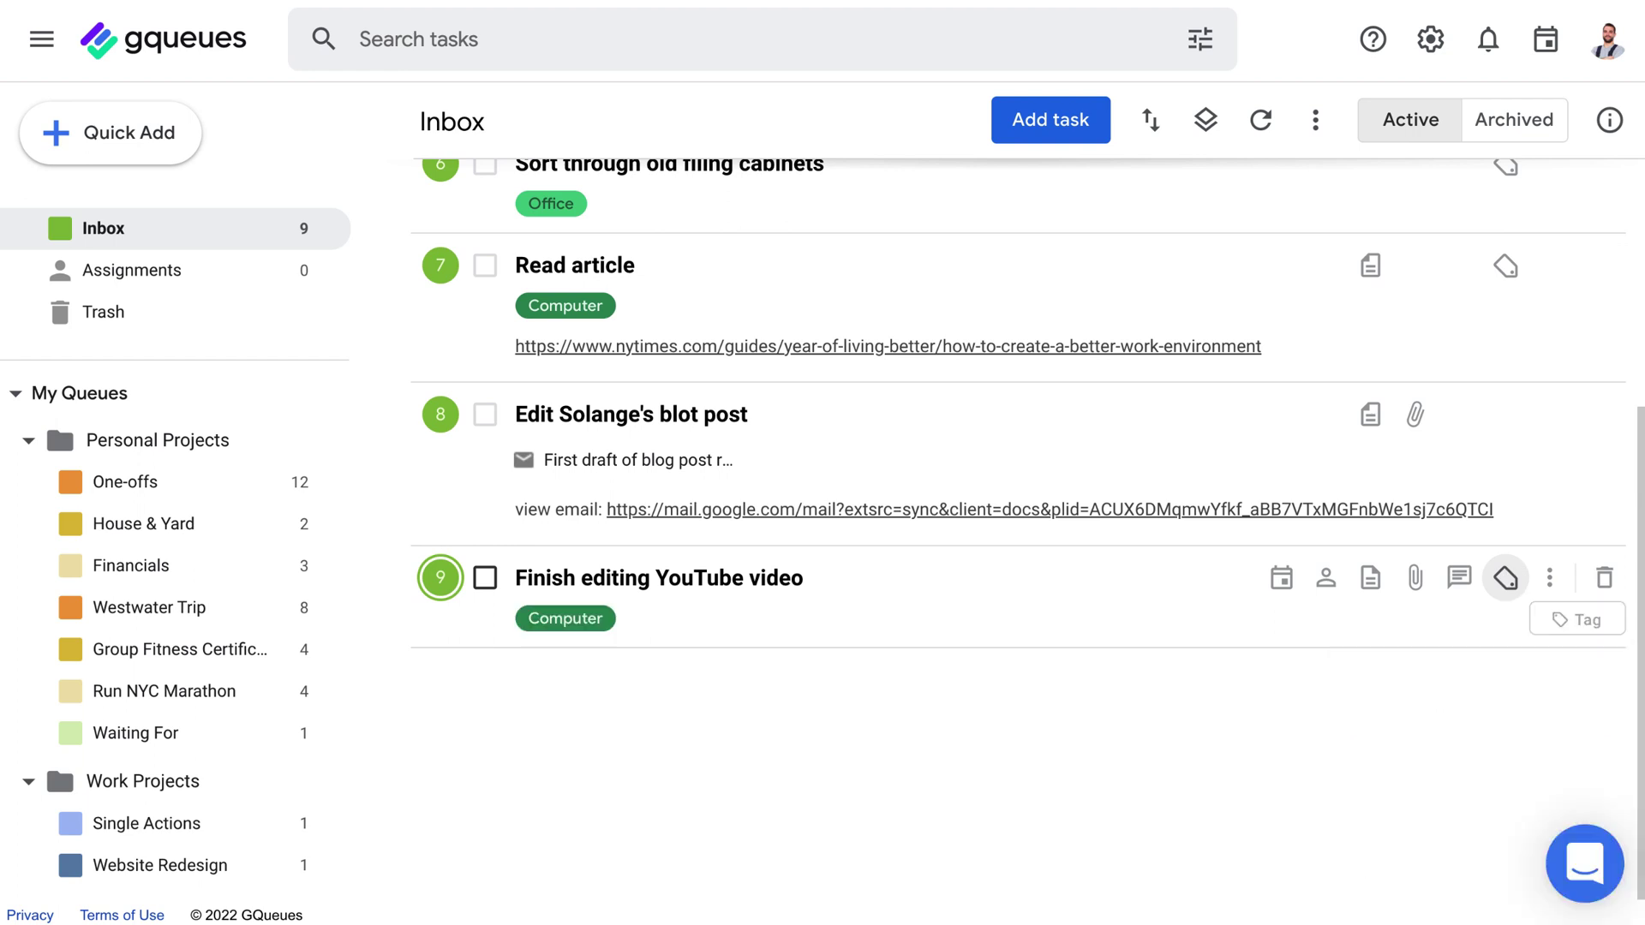
left_click(1557, 630)
type("of")
key("Return")
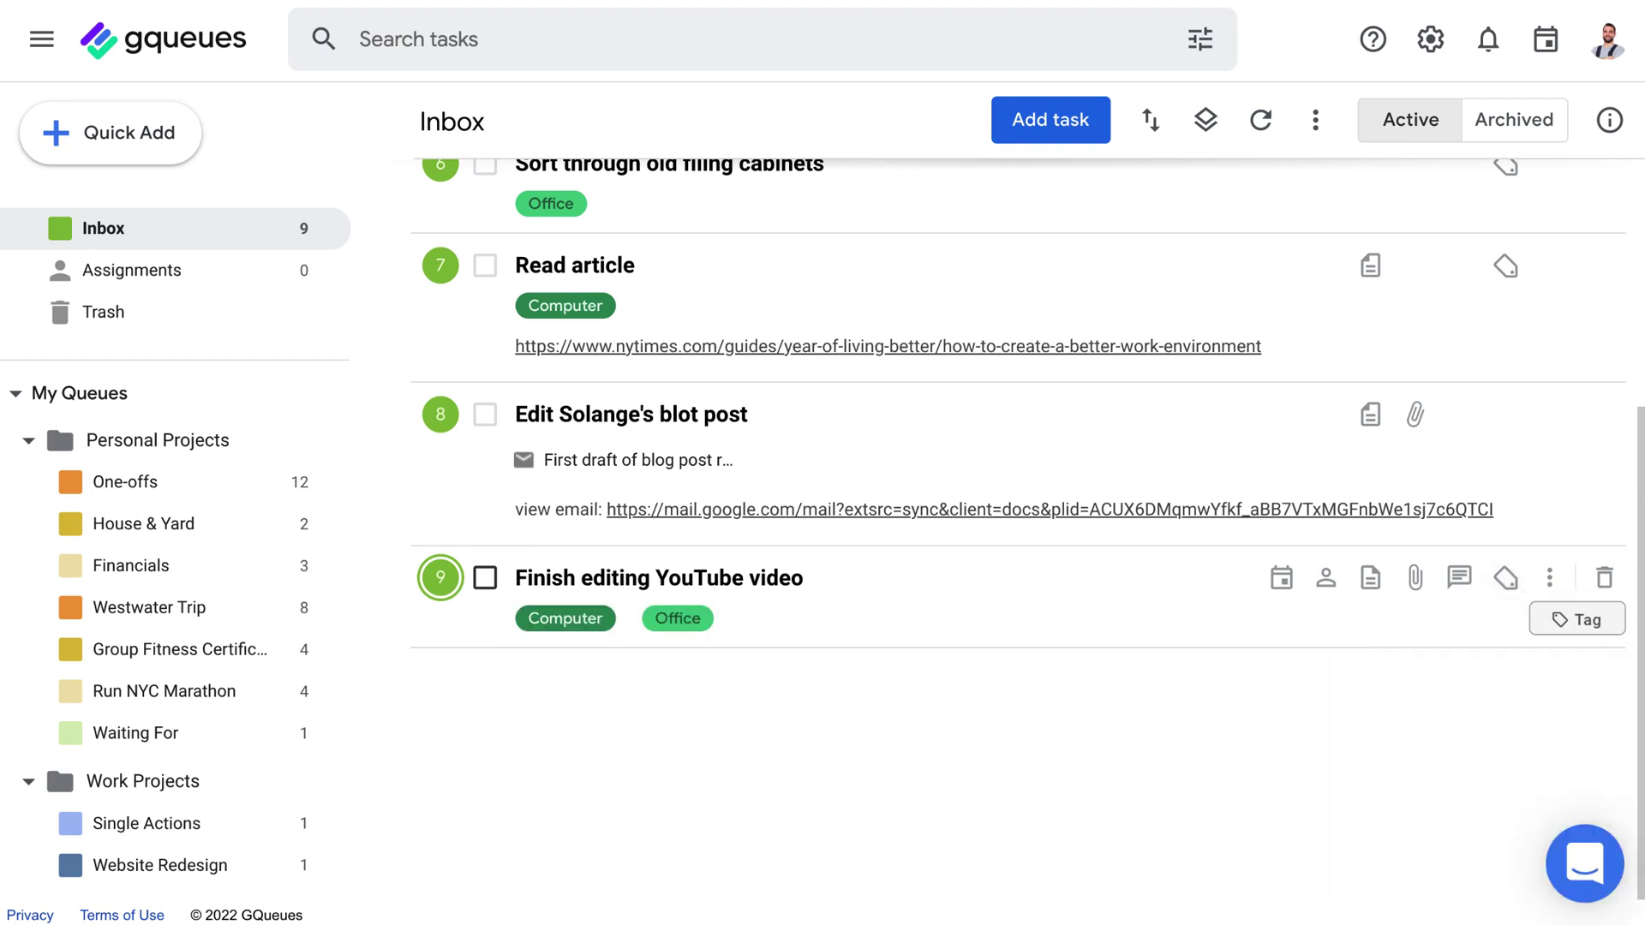
scroll(1451, 521, "up", 2)
Tag the projector and babysitter email tasks with Computer.
left_click(1505, 226)
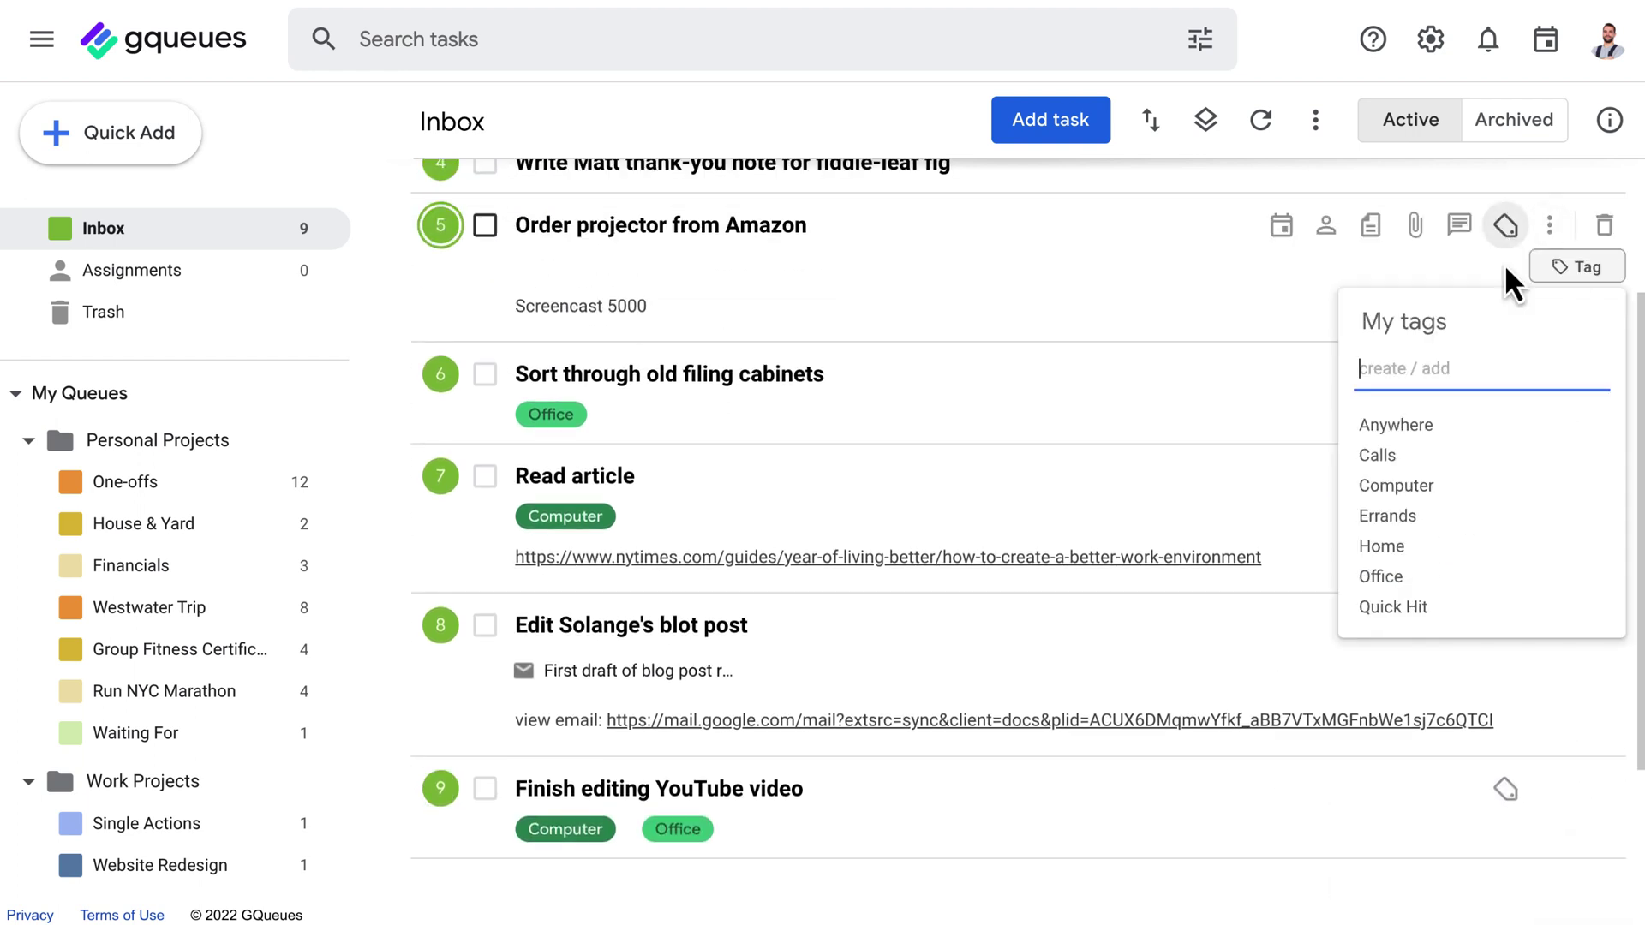
left_click(1453, 484)
scroll(1409, 410, "up", 1)
scroll(1408, 410, "up", 2)
left_click(1502, 313)
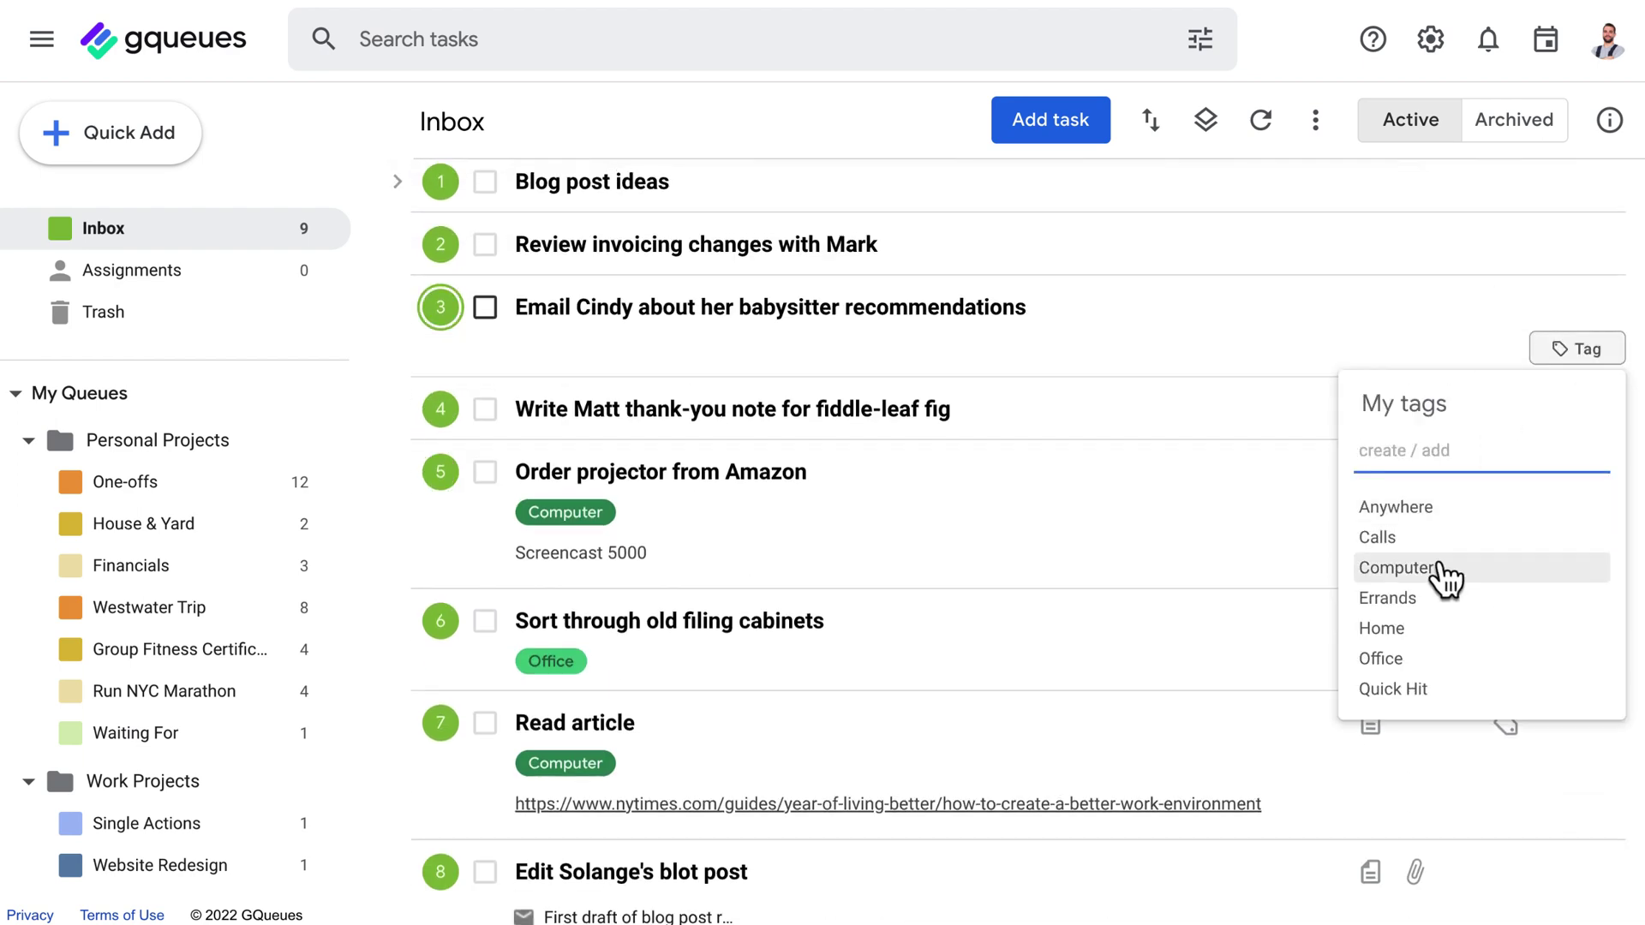
left_click(1443, 577)
Tag the blog post editing task with Computer and Office.
scroll(1414, 592, "down", 3)
left_click(1505, 602)
left_click(1401, 845)
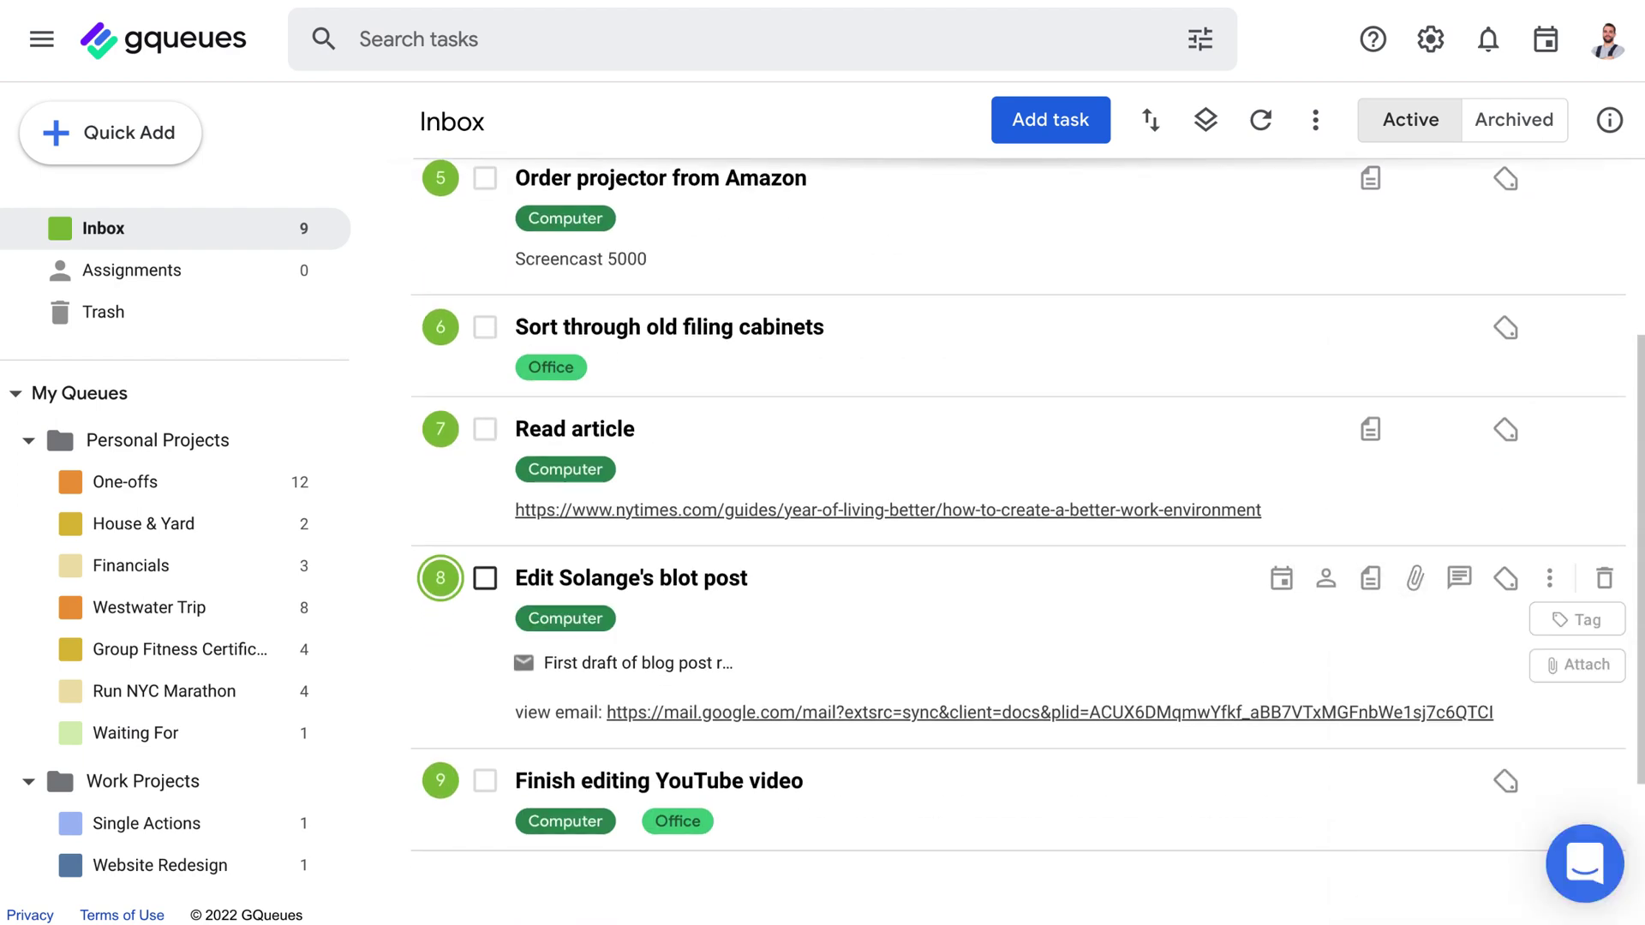
left_click(1559, 623)
type("of")
key("Return")
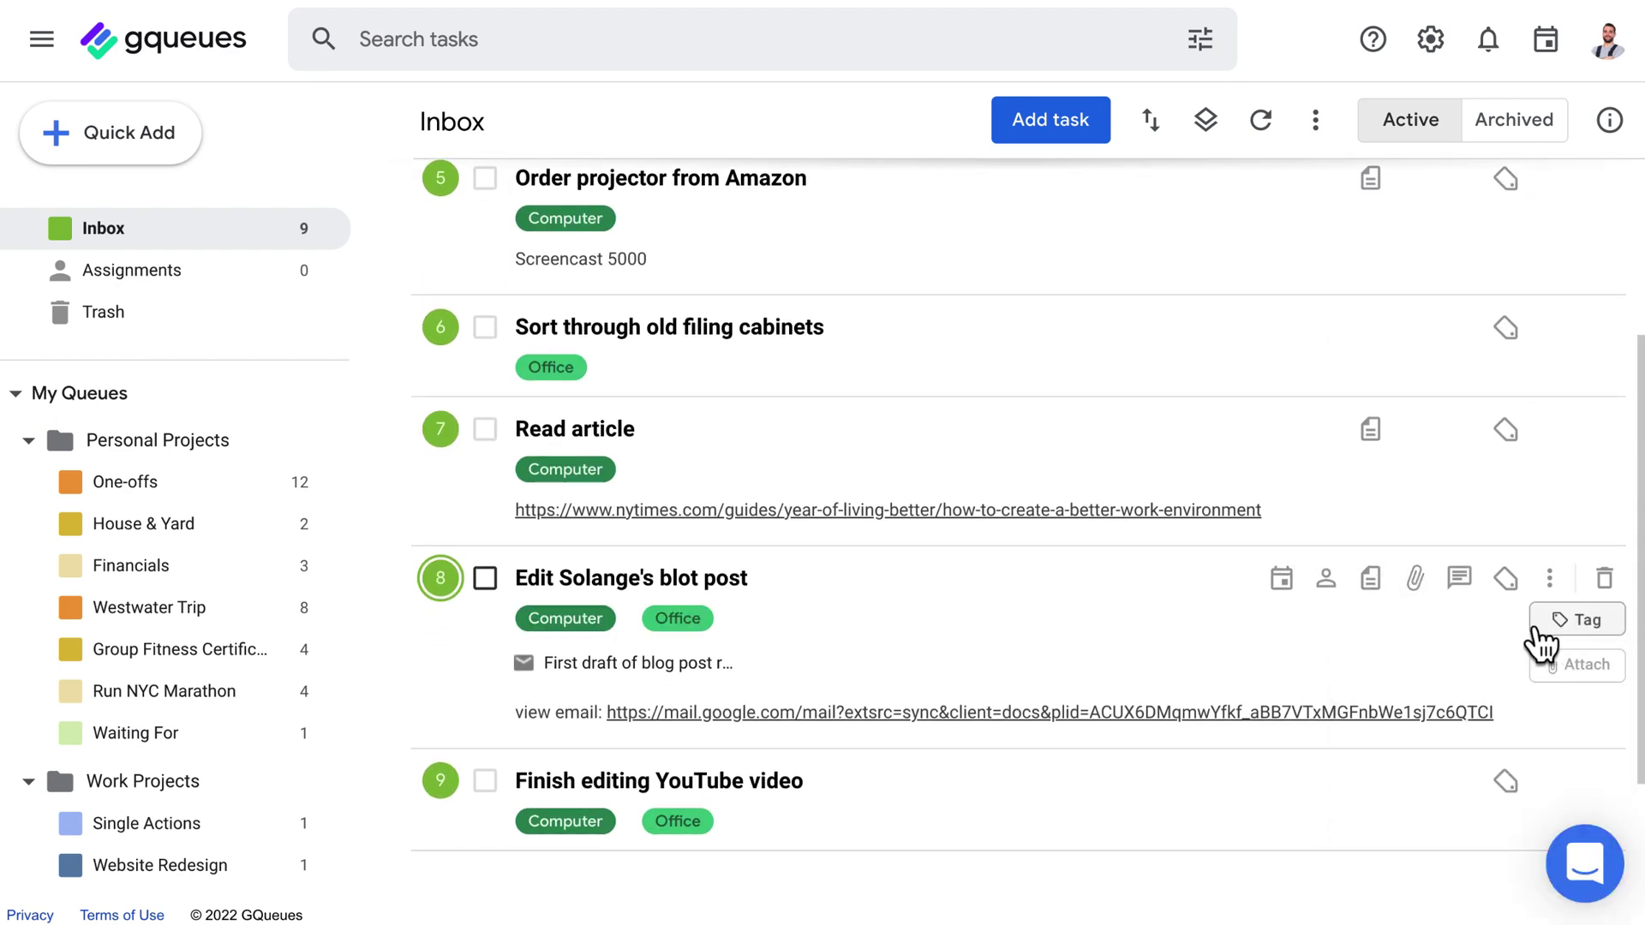
Open the Computer tag view, then apply Group by tag ↑ and Sort by tag ↑.
scroll(128, 531, "down", 8)
scroll(129, 532, "down", 1)
left_click(137, 844)
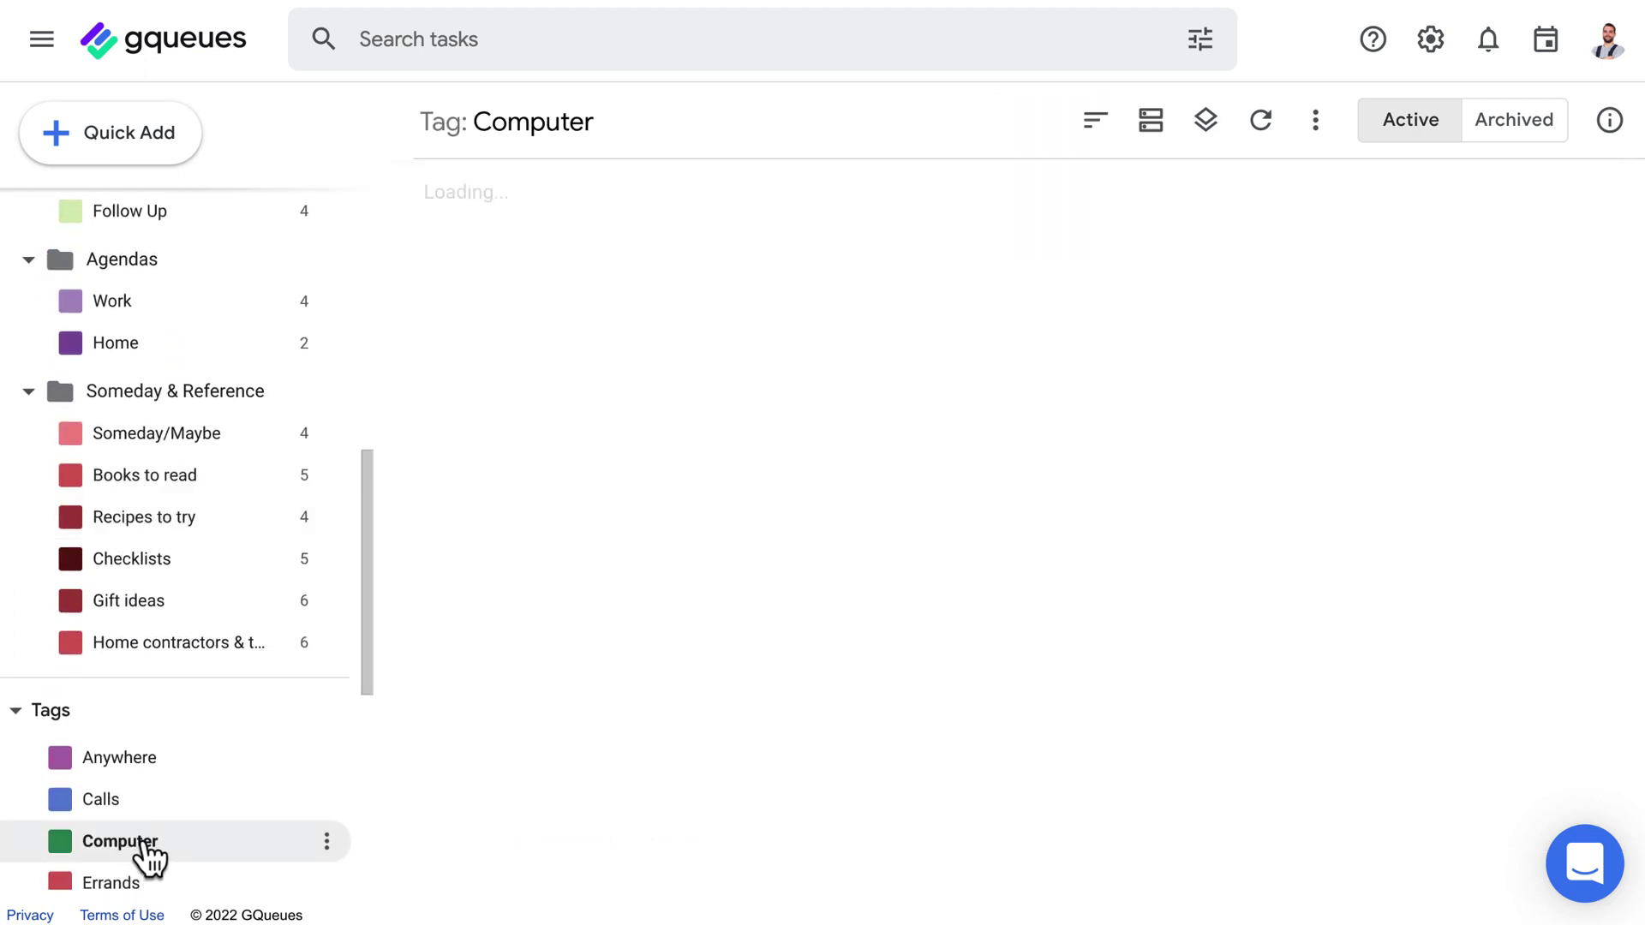
left_click(1150, 120)
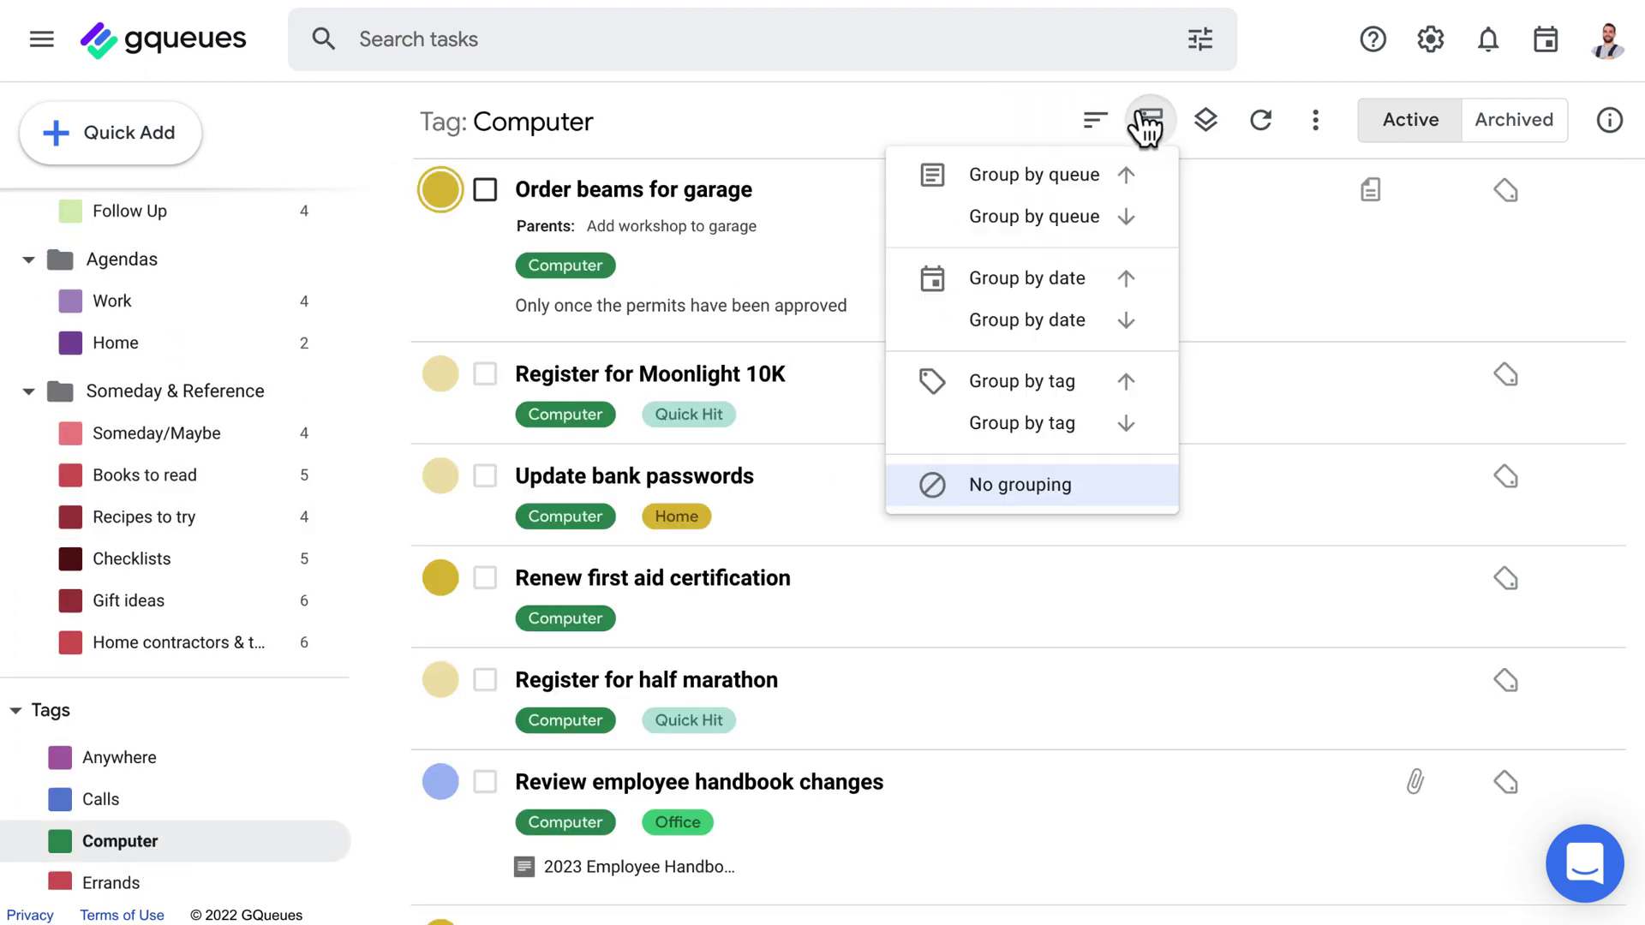
left_click(1050, 388)
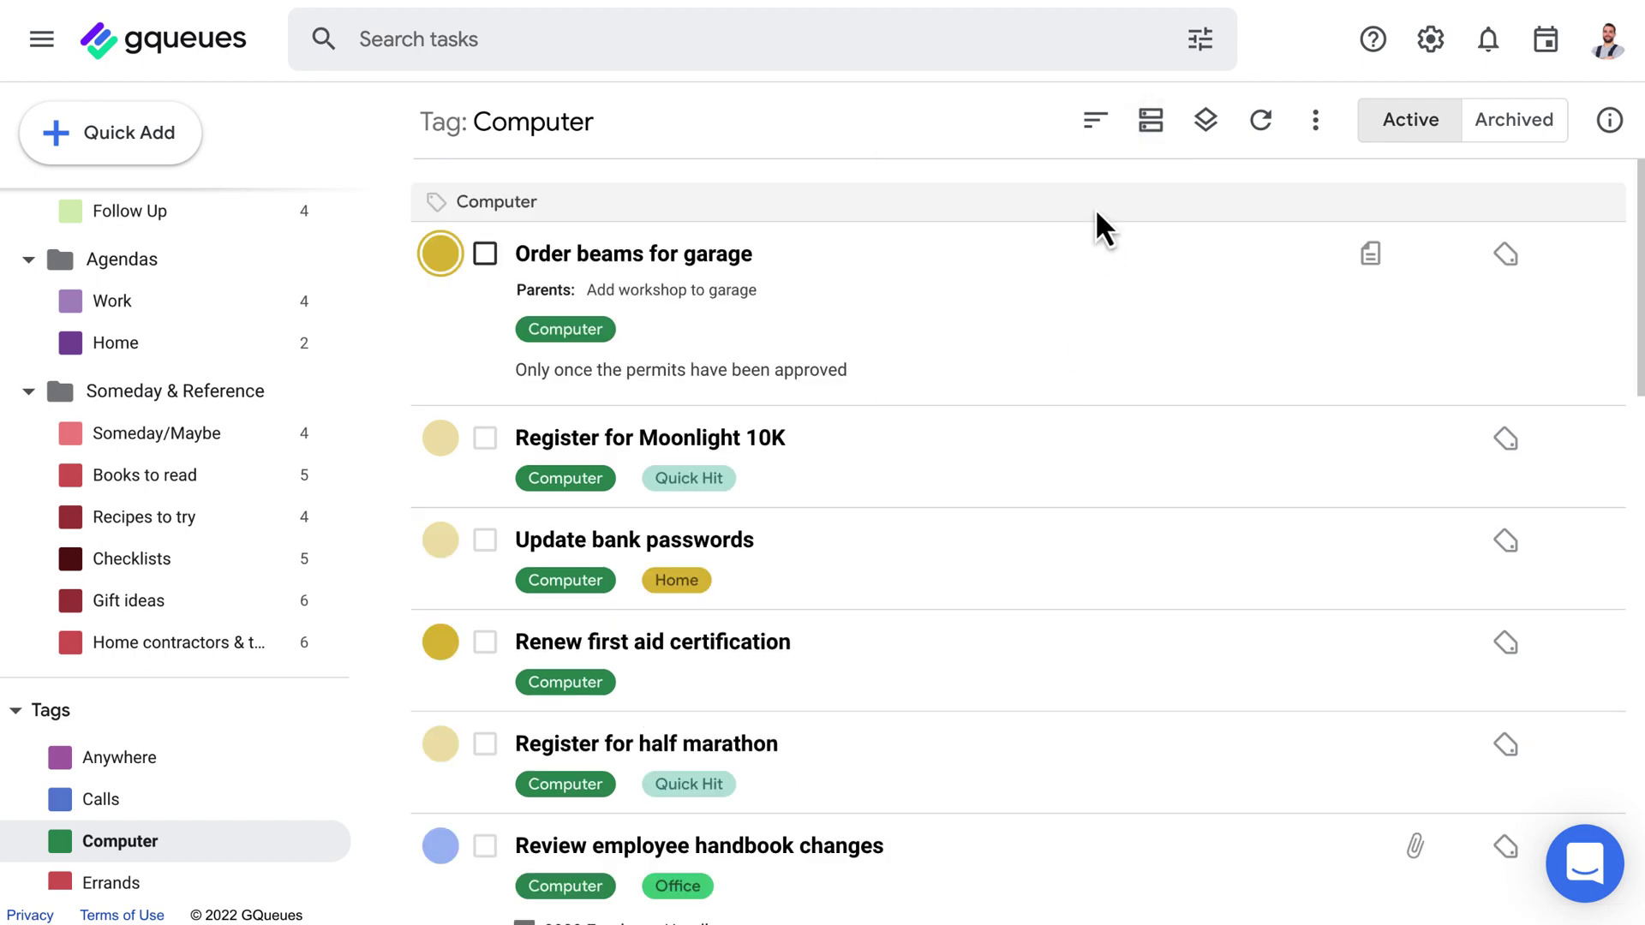
left_click(1095, 122)
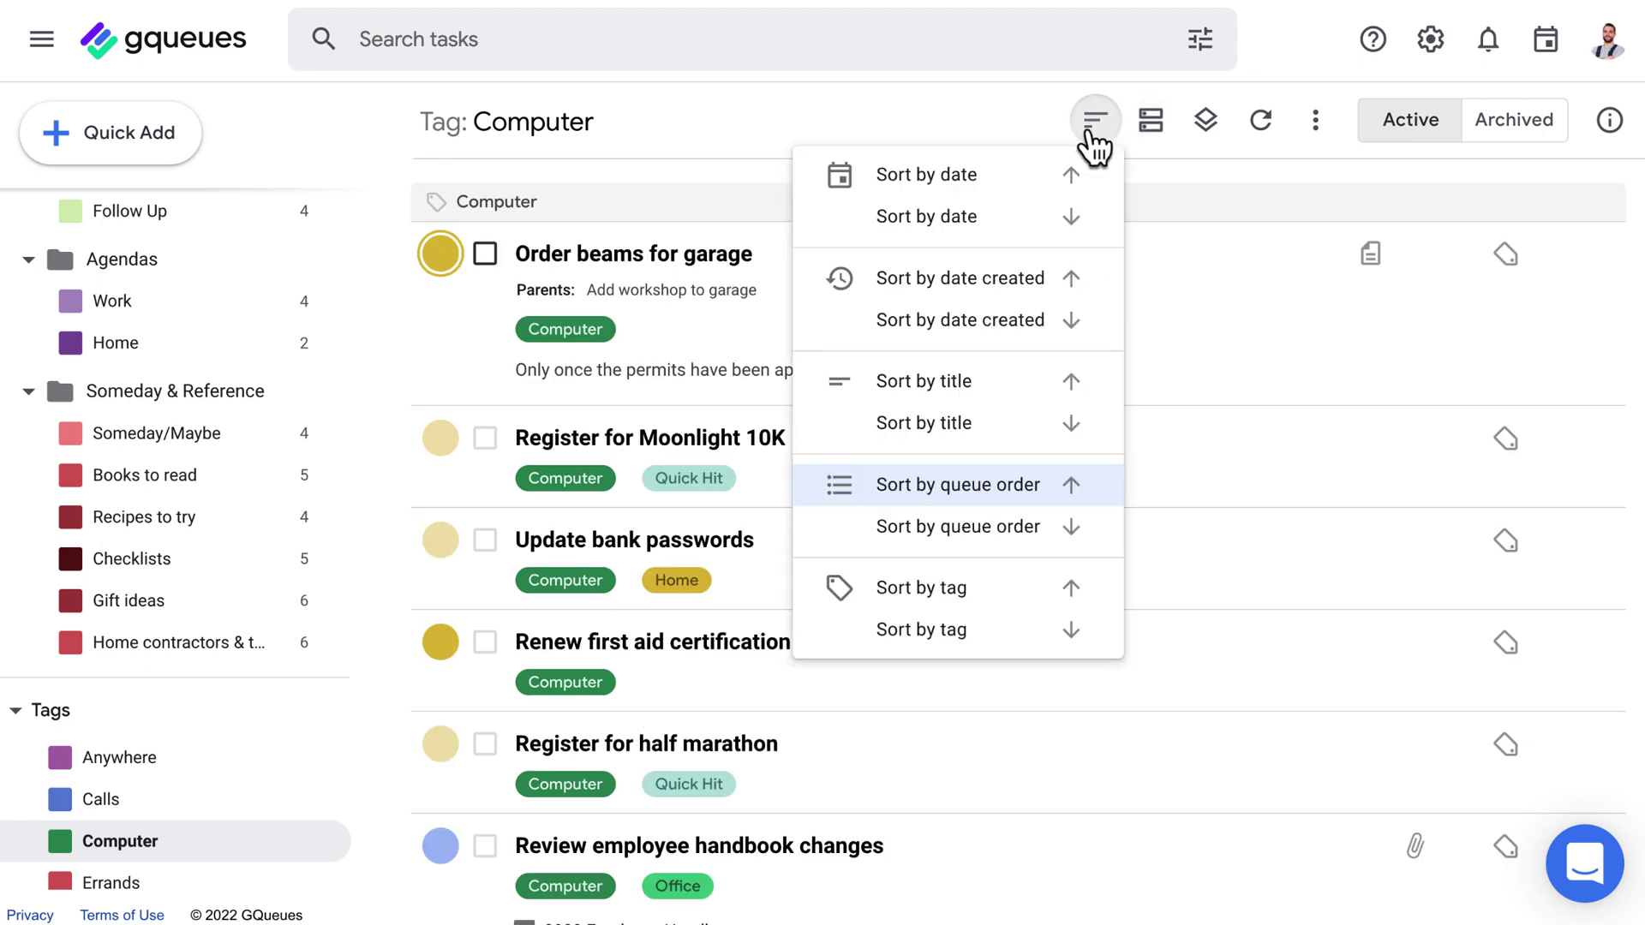
left_click(977, 589)
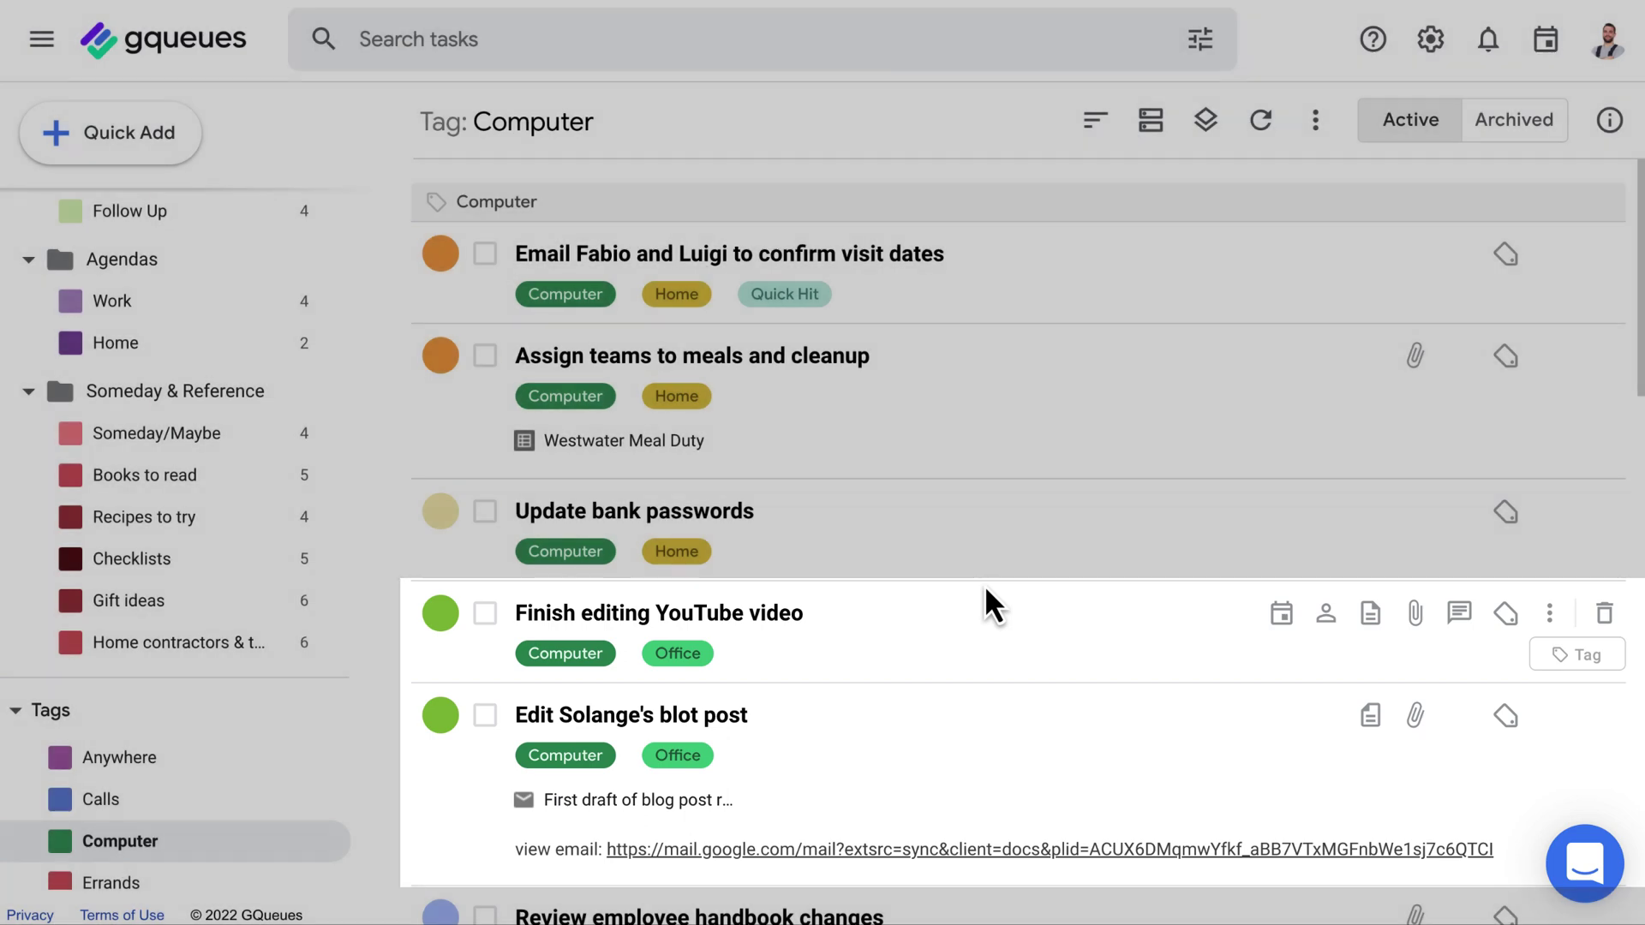
File the babysitter email, projector and thank-you tasks into One-offs, Read article and blog post into Single Actions.
scroll(295, 441, "up", 8)
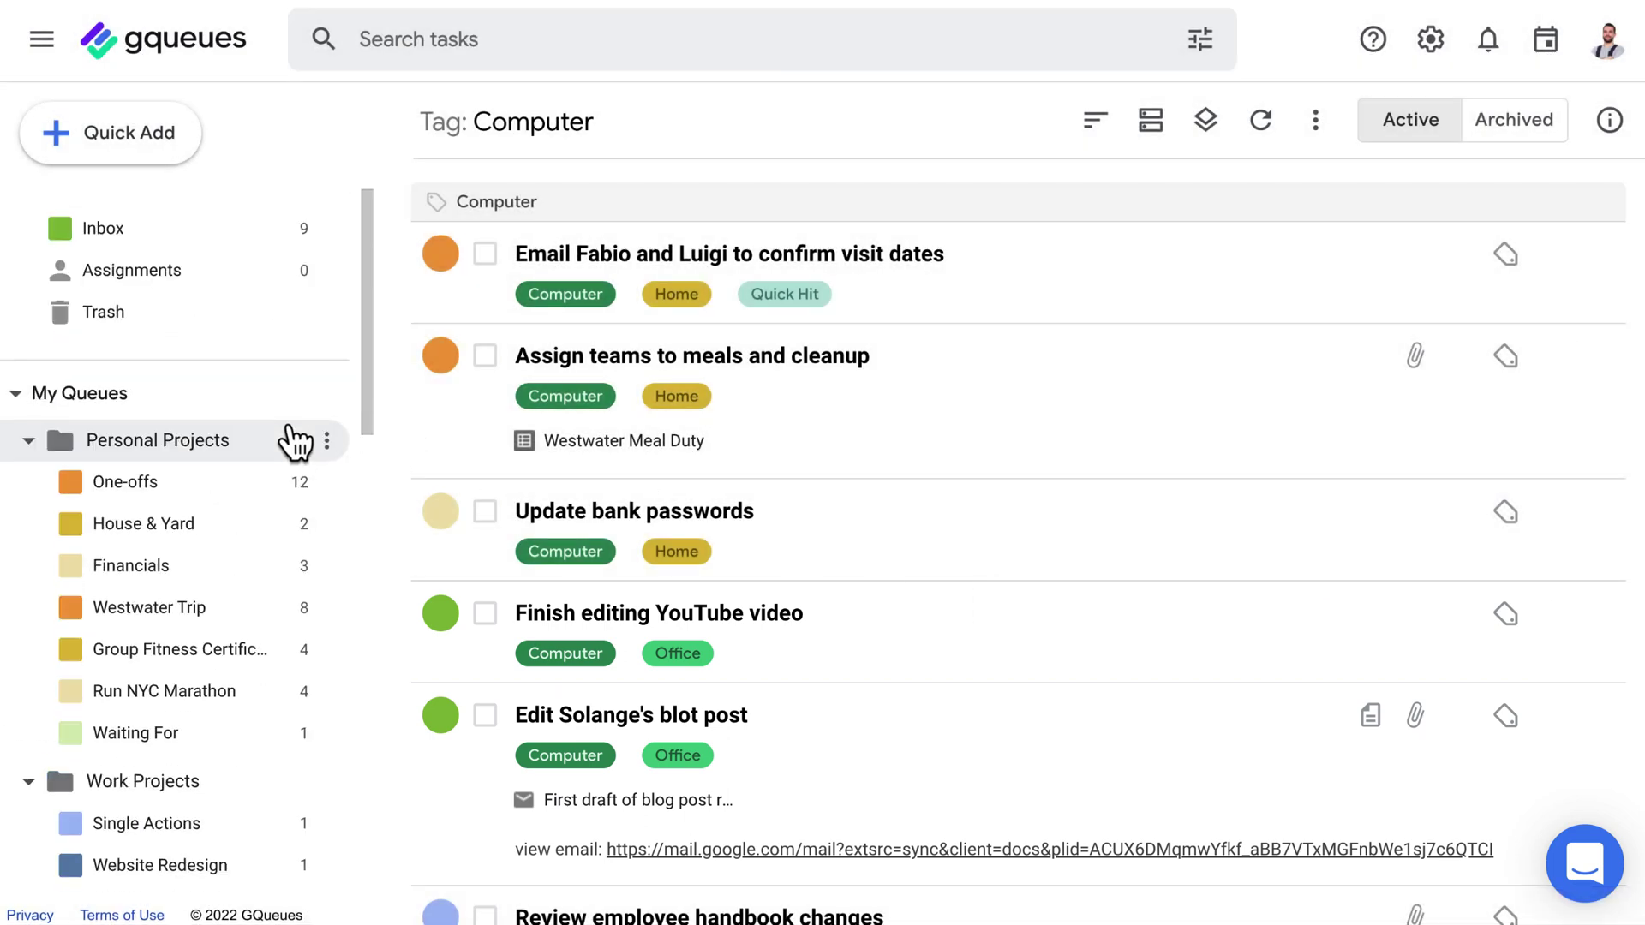
left_click(223, 244)
left_click_drag(437, 317, 250, 492)
left_click_drag(437, 378, 266, 484)
scroll(272, 488, "down", 1)
left_click_drag(434, 374, 265, 753)
left_click_drag(385, 485, 257, 759)
left_click_drag(436, 314, 253, 418)
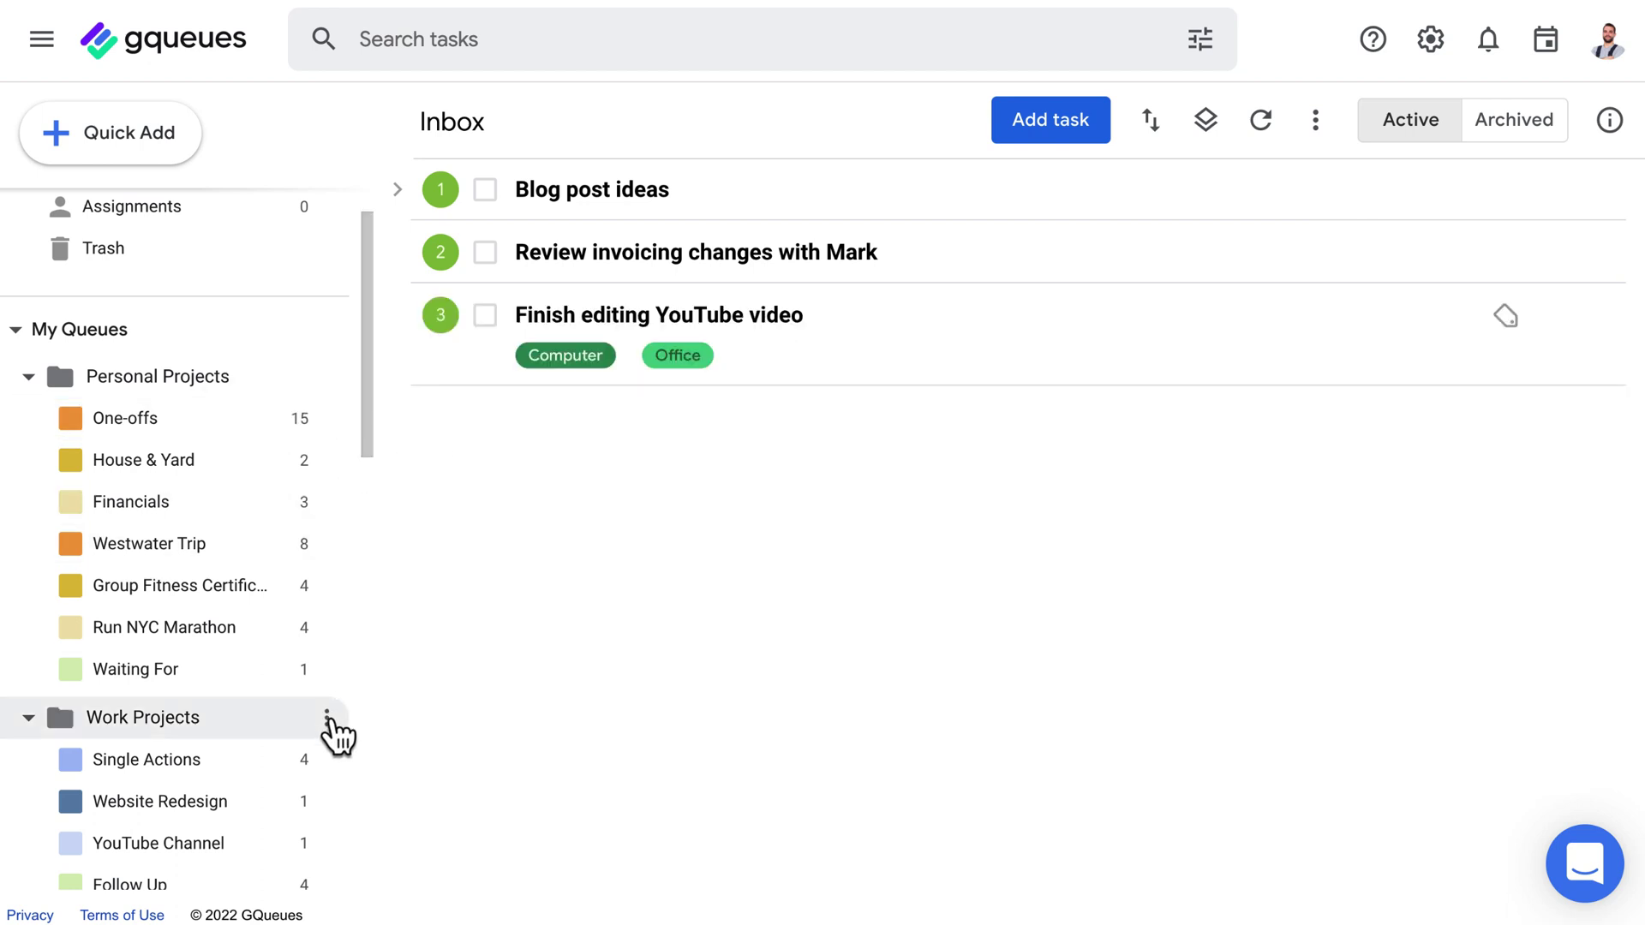
Create a dark blue Blog queue in Work Projects, placed above YouTube Channel.
left_click(326, 717)
left_click(438, 389)
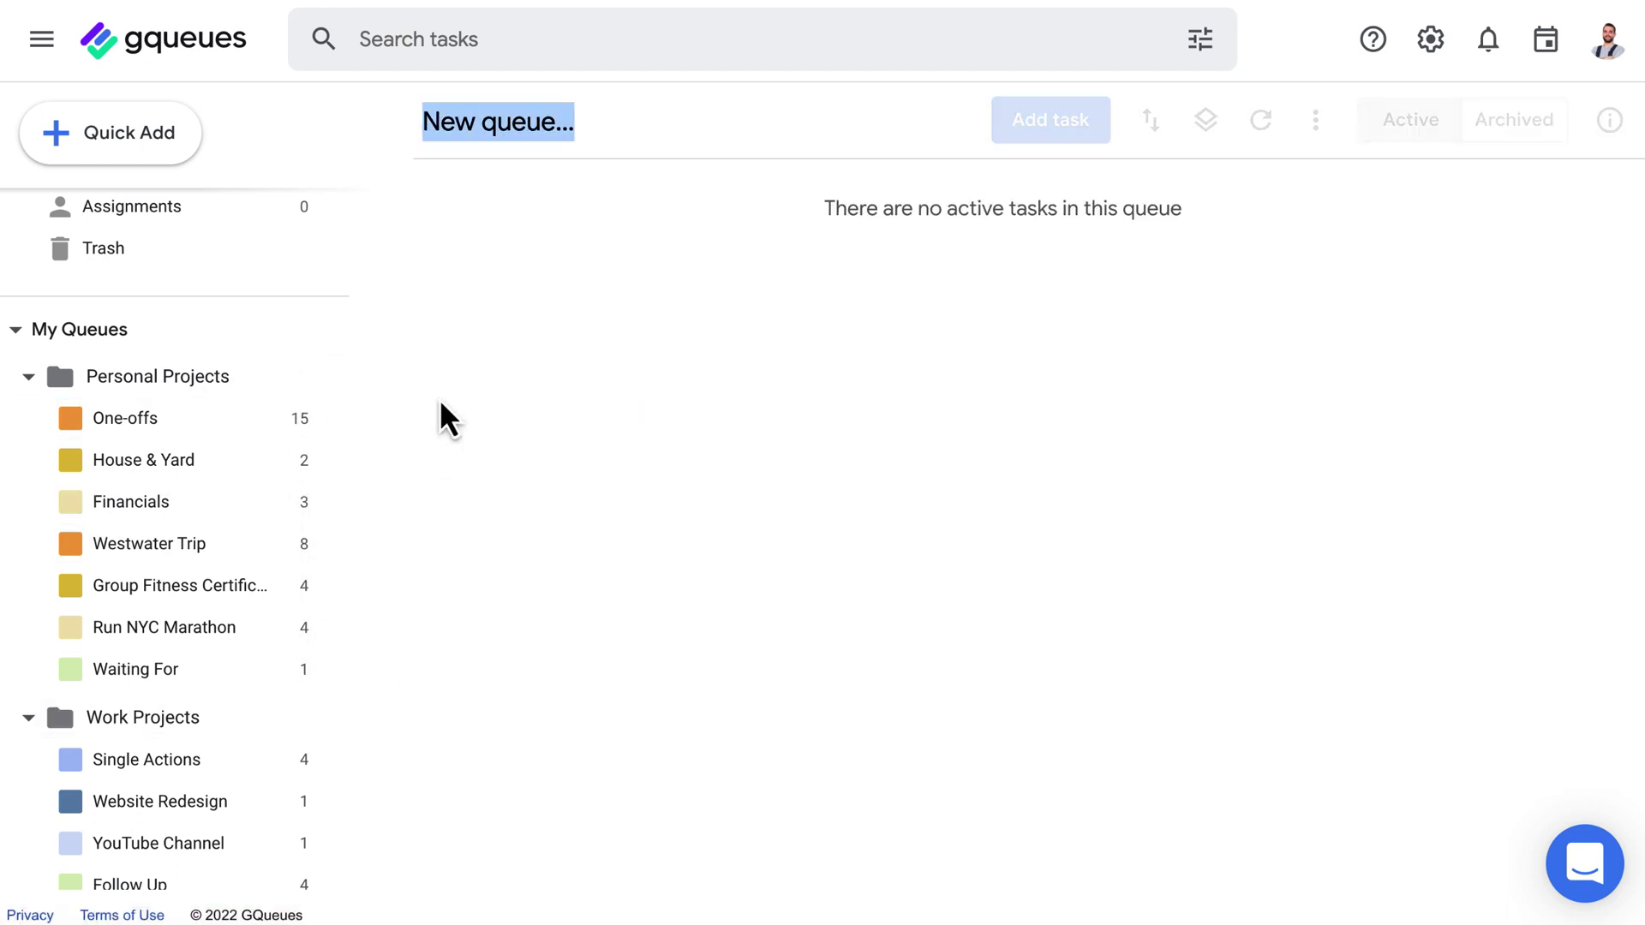
type("Blog")
key("Return")
scroll(257, 669, "down", 2)
left_click_drag(191, 794, 214, 702)
left_click(327, 704)
mouse_move(514, 228)
left_click(812, 259)
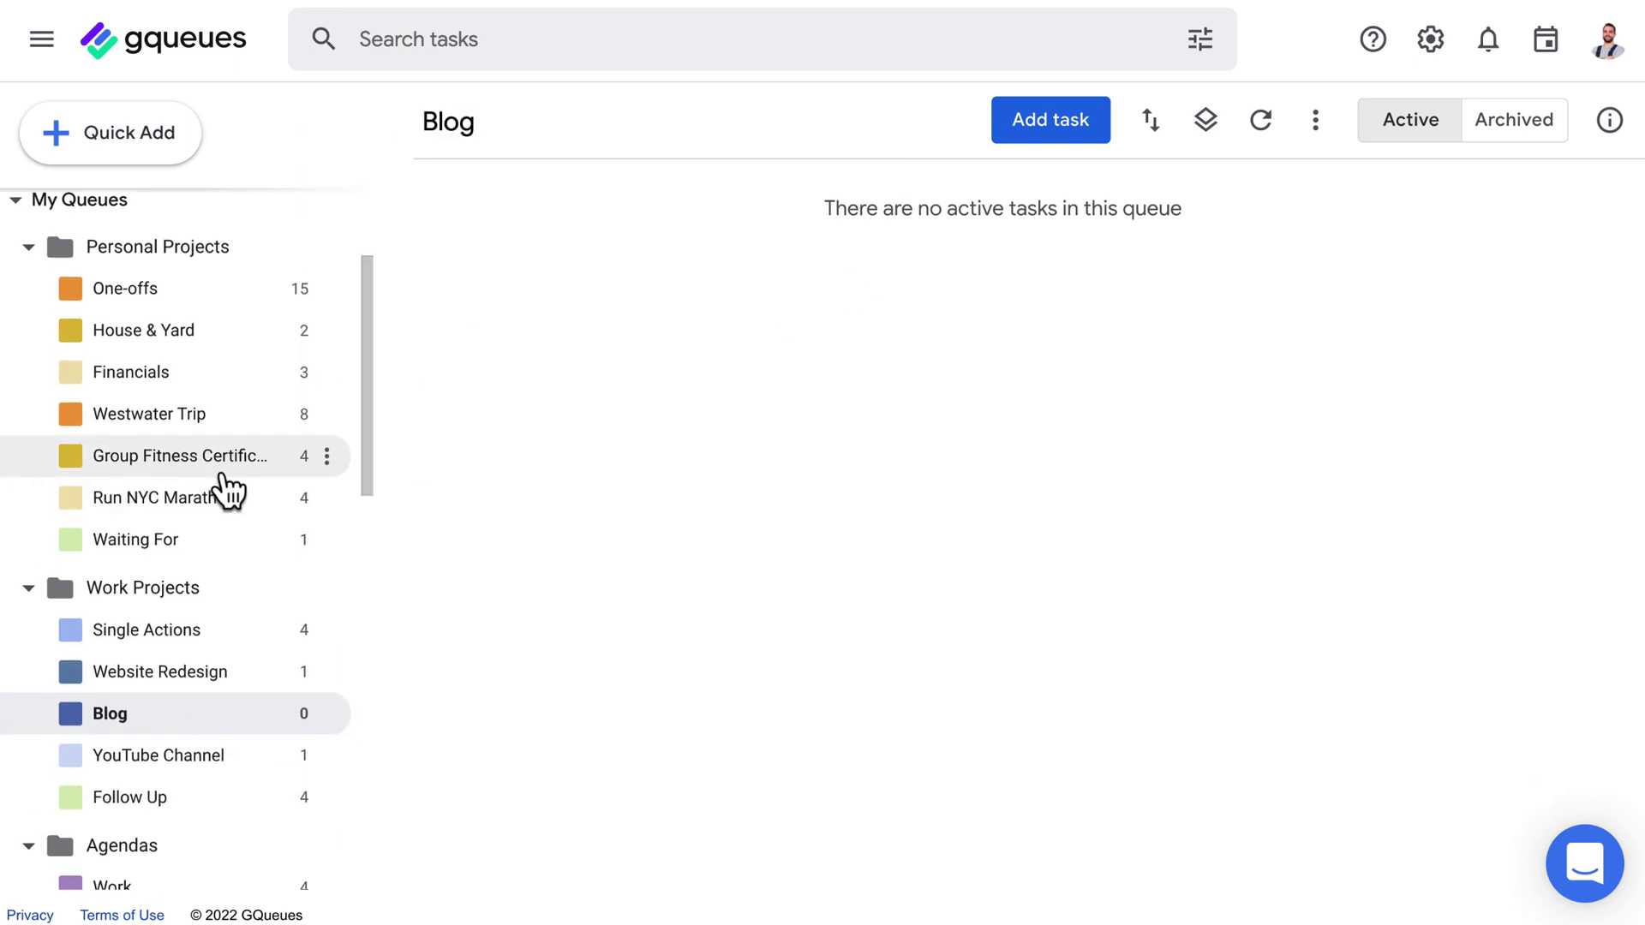
File Blog post ideas into Blog and Finish editing YouTube video into YouTube Channel, emptying the Inbox.
scroll(214, 411, "up", 3)
left_click(203, 228)
scroll(219, 515, "down", 3)
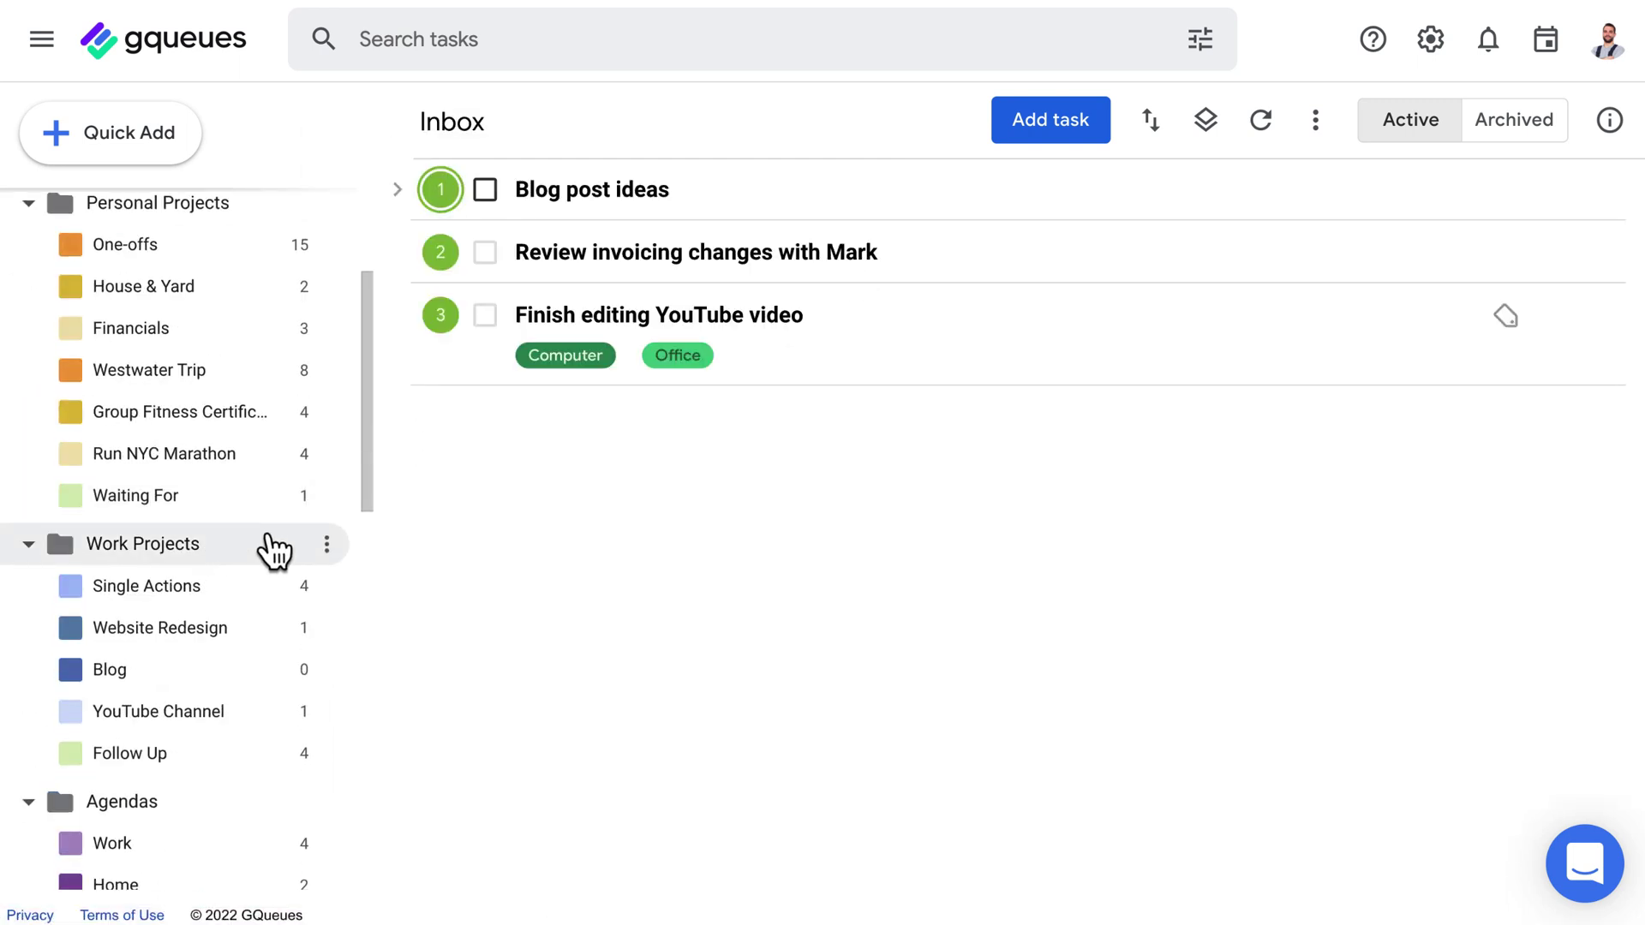
left_click_drag(435, 190, 257, 669)
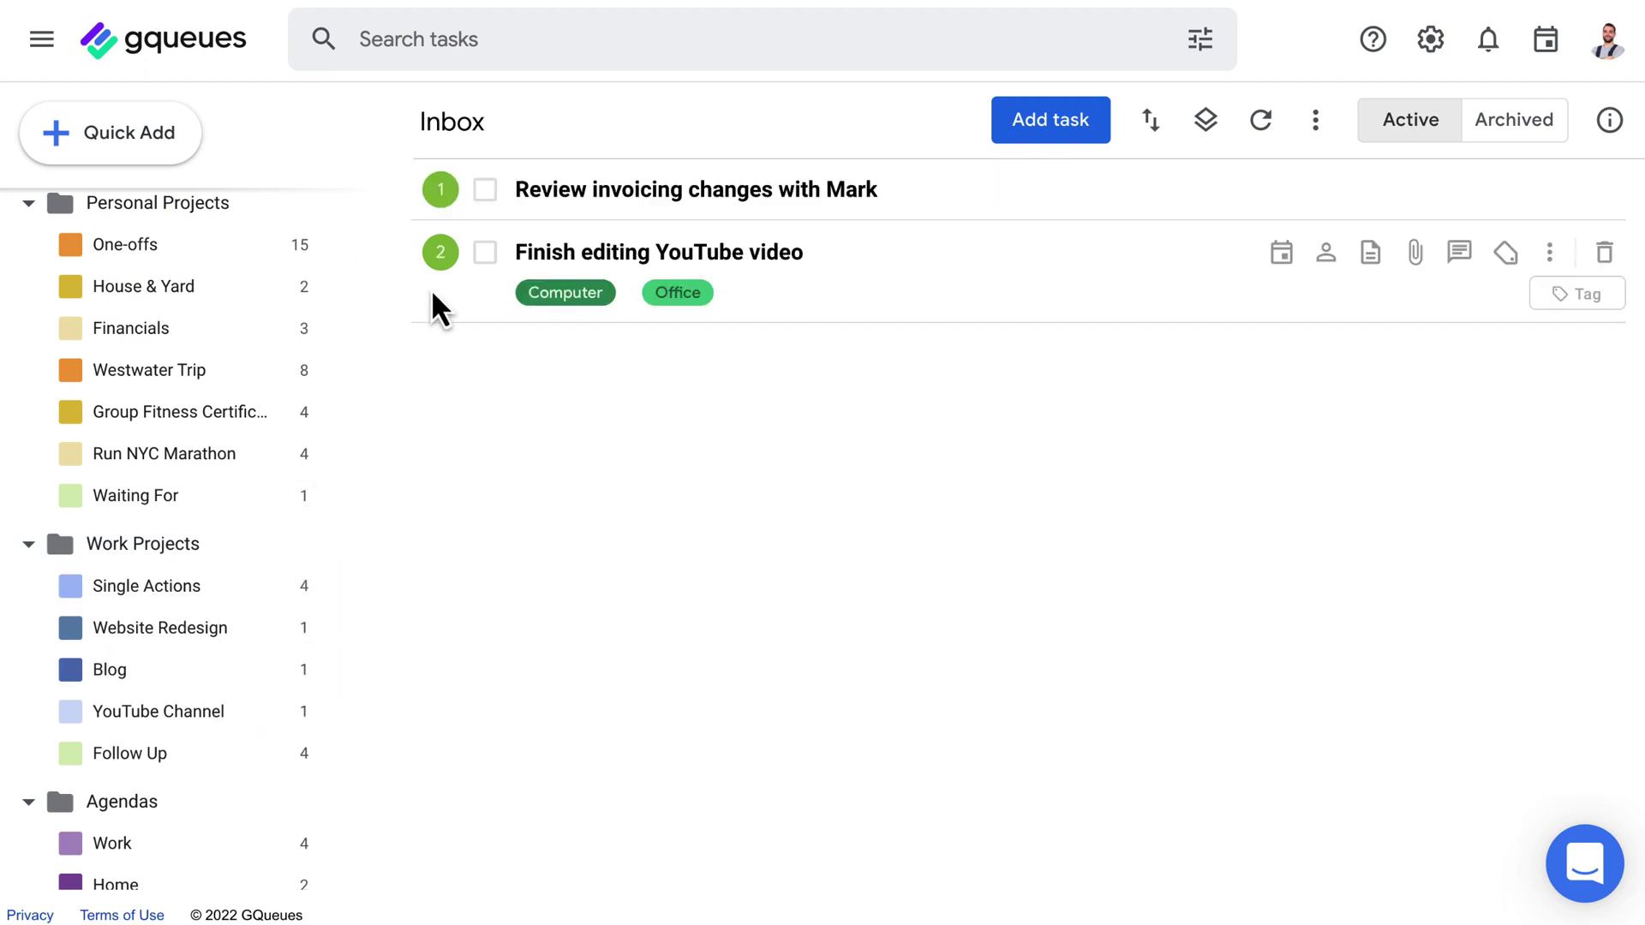
left_click_drag(440, 257, 268, 711)
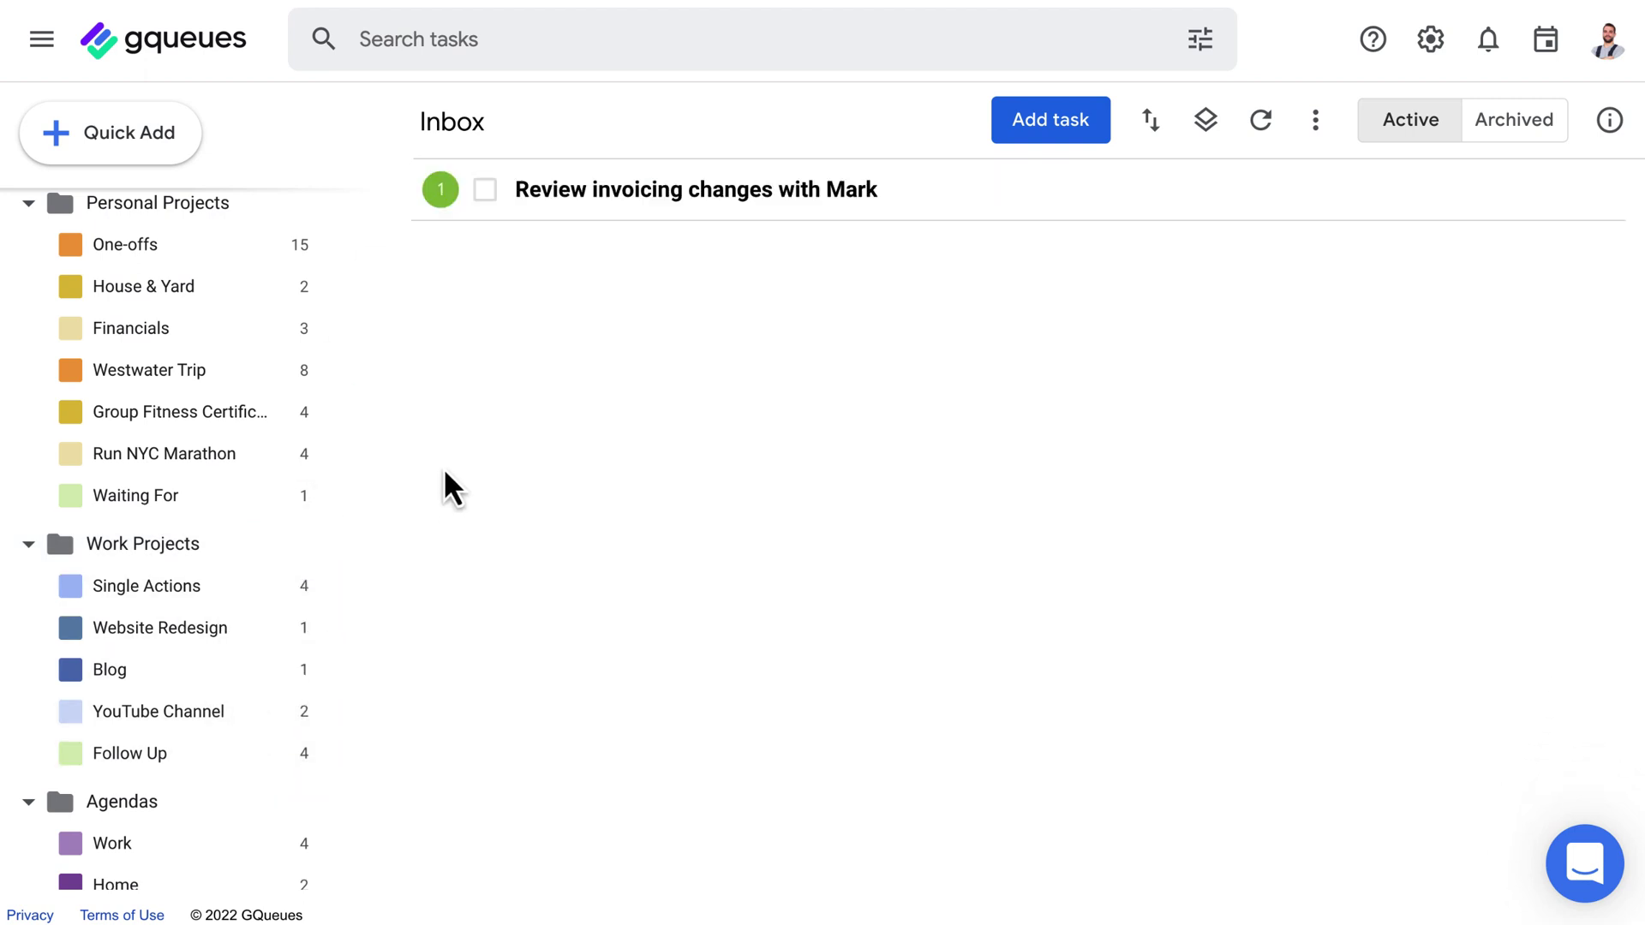
scroll(249, 429, "down", 1)
left_click_drag(441, 190, 239, 757)
left_click(204, 291)
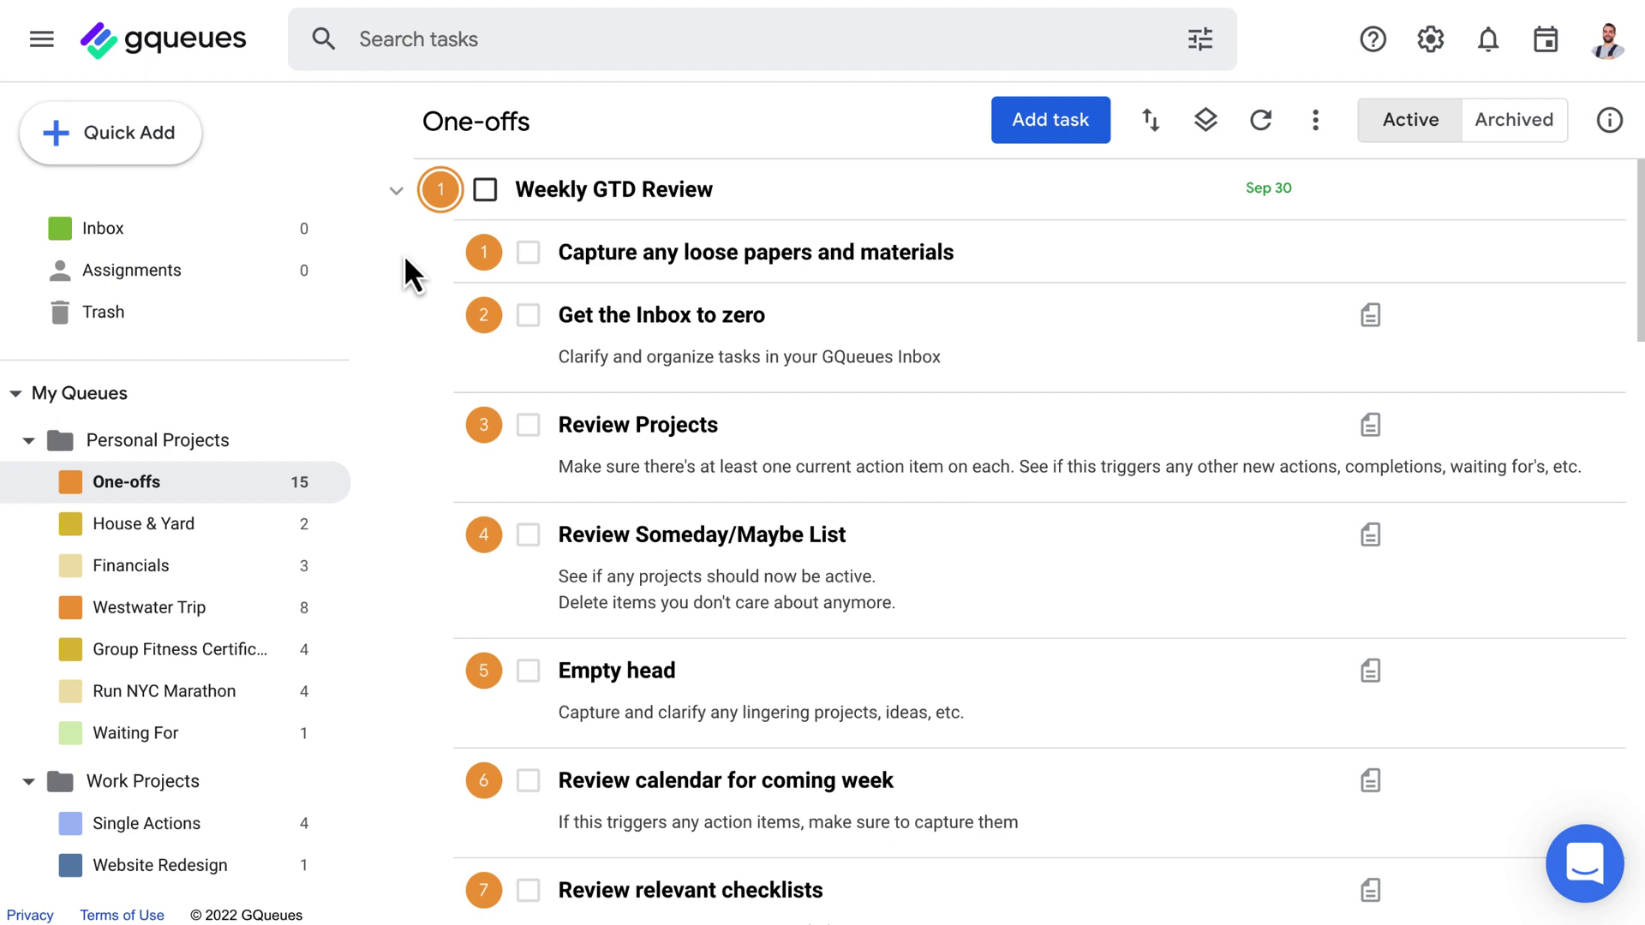
Add 'Submit receipt for reimbursement' with the receipt image attached, plus 'Plant daffodil bulbs'.
left_click(272, 227)
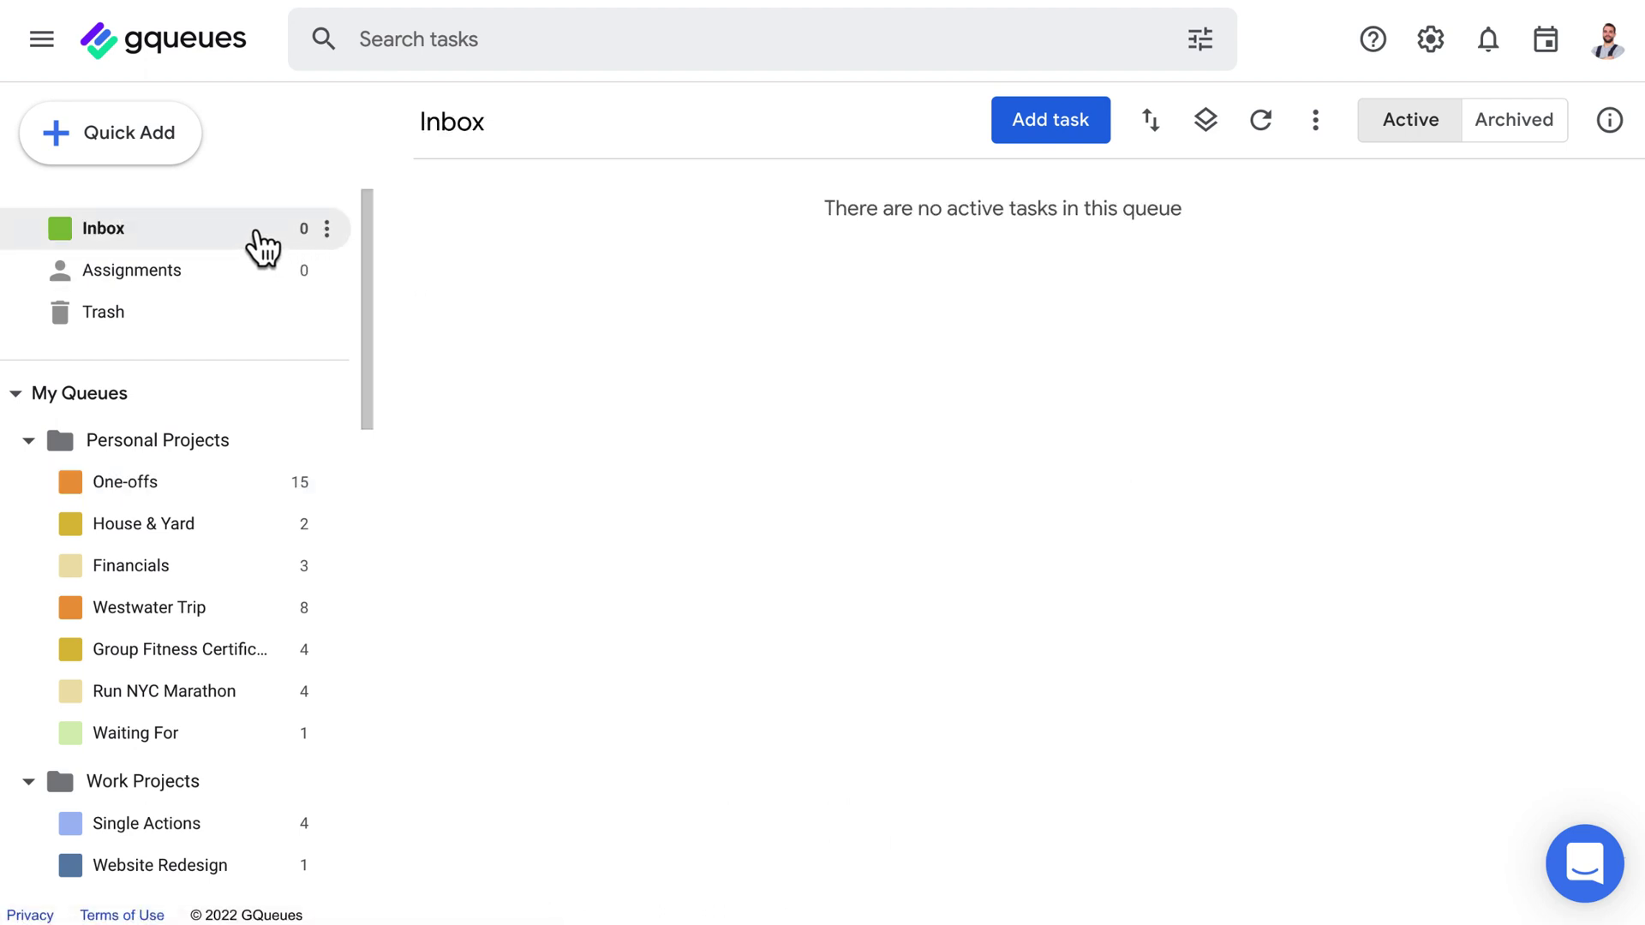
left_click(1025, 120)
type("Submit receipt for reimbursement")
left_click_drag(1641, 296, 1094, 203)
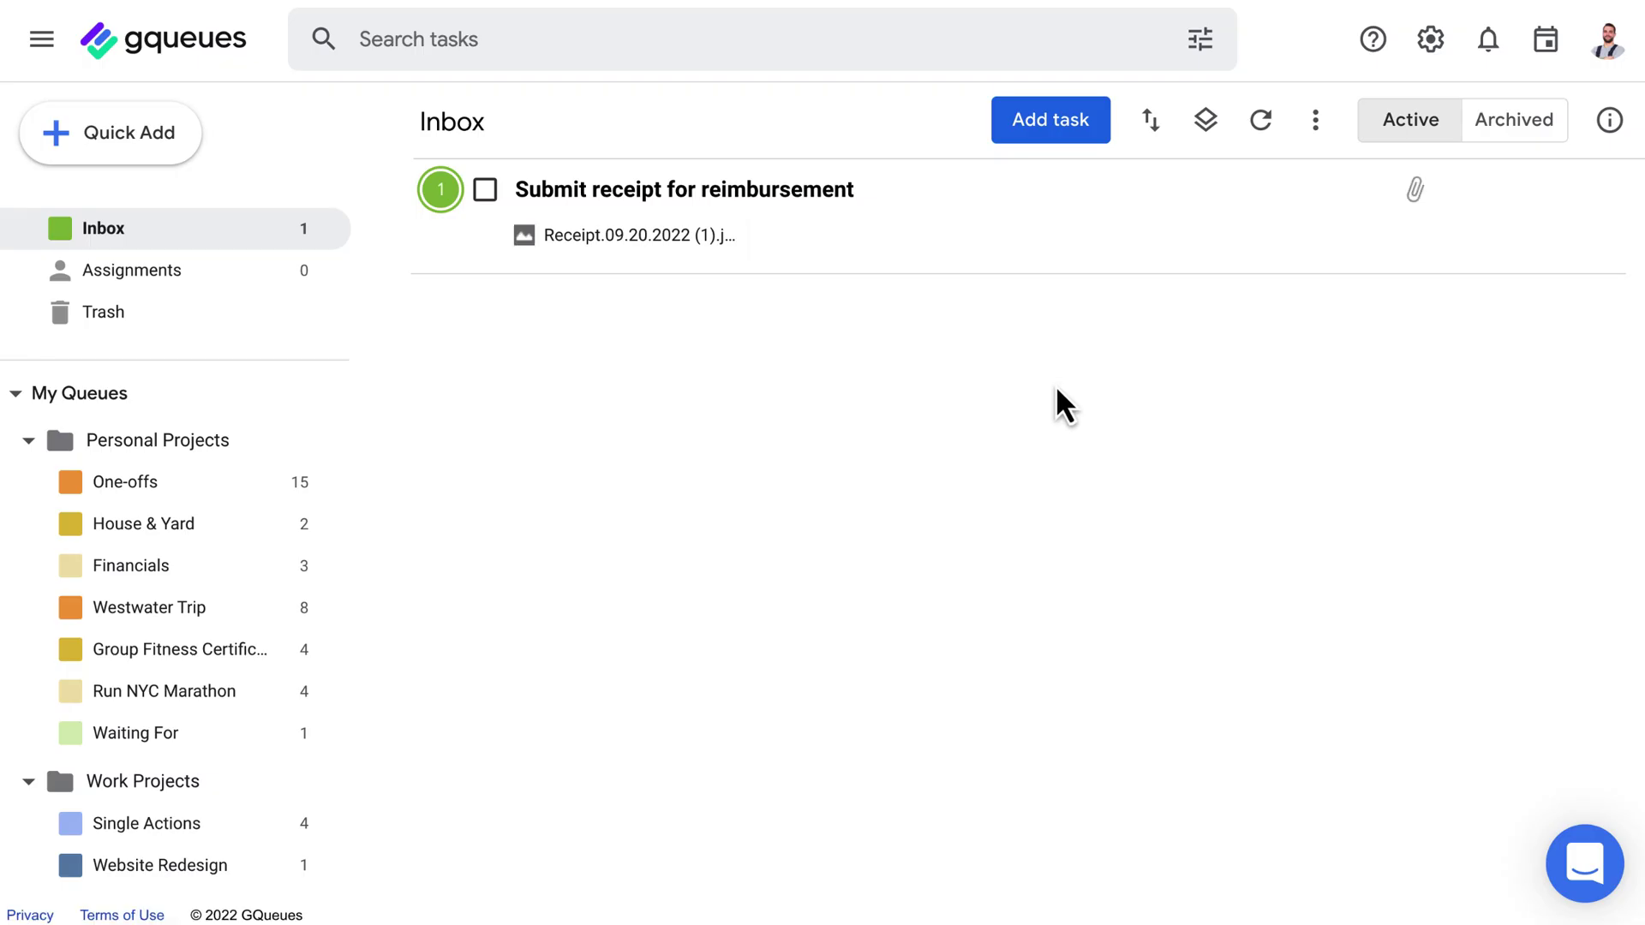
left_click(1028, 130)
type("Plant daffodil bulbs")
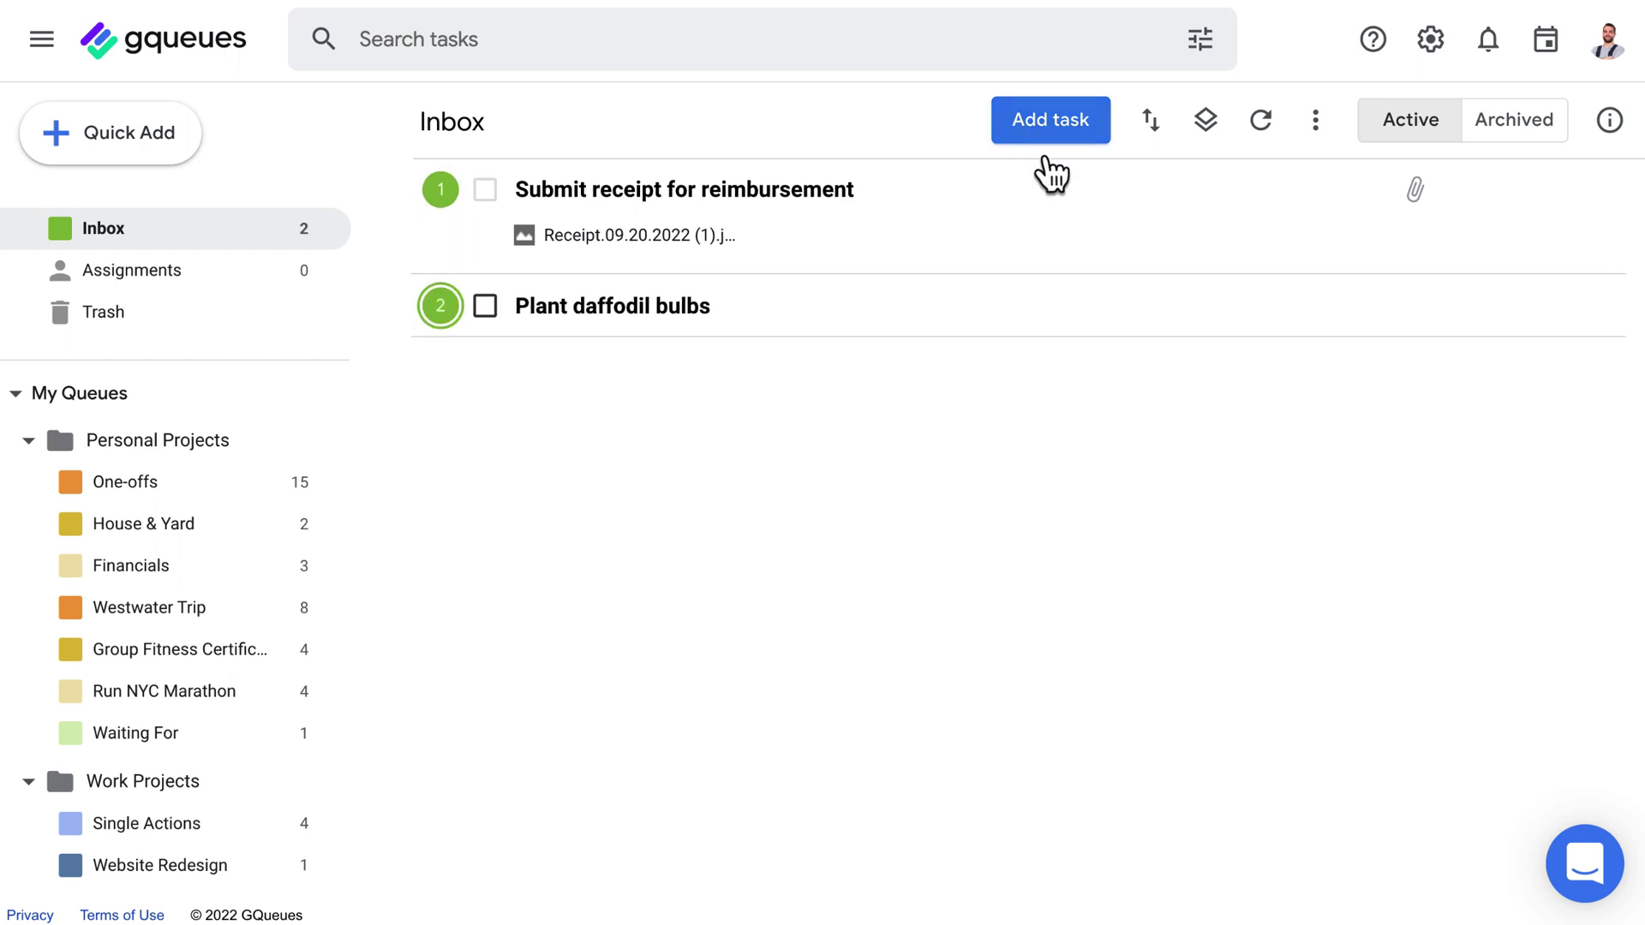
Tag the receipt task Office into Single Actions and the daffodil task Home into House & Yard.
left_click(1505, 188)
left_click(1459, 543)
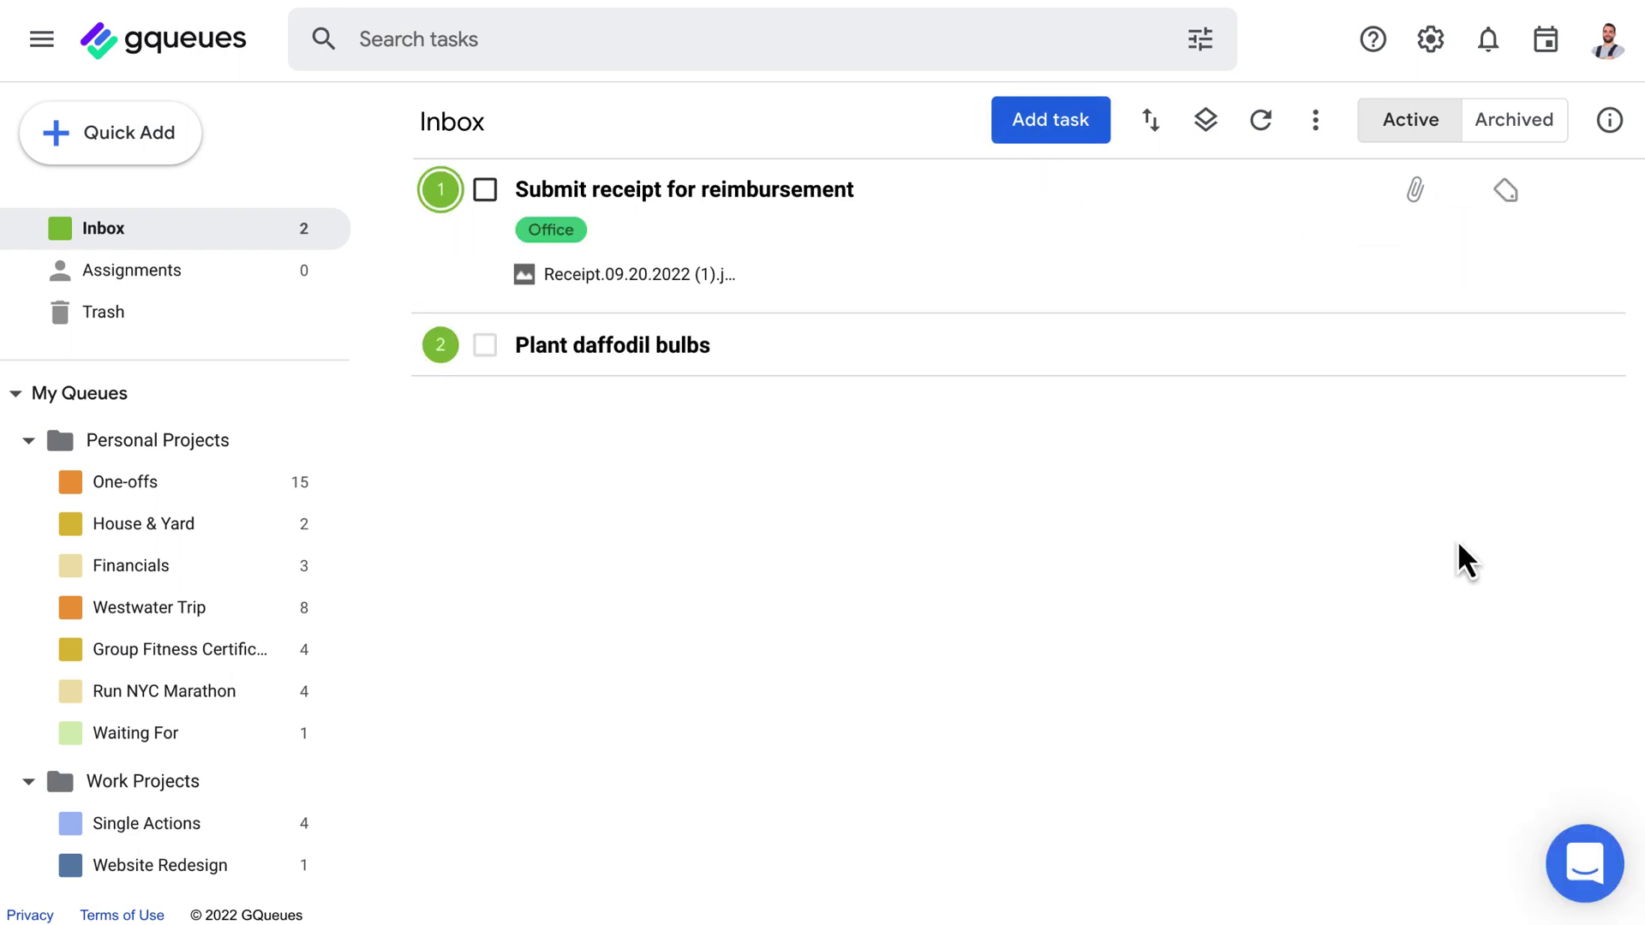
left_click_drag(441, 188, 238, 814)
left_click(1505, 188)
left_click(1409, 510)
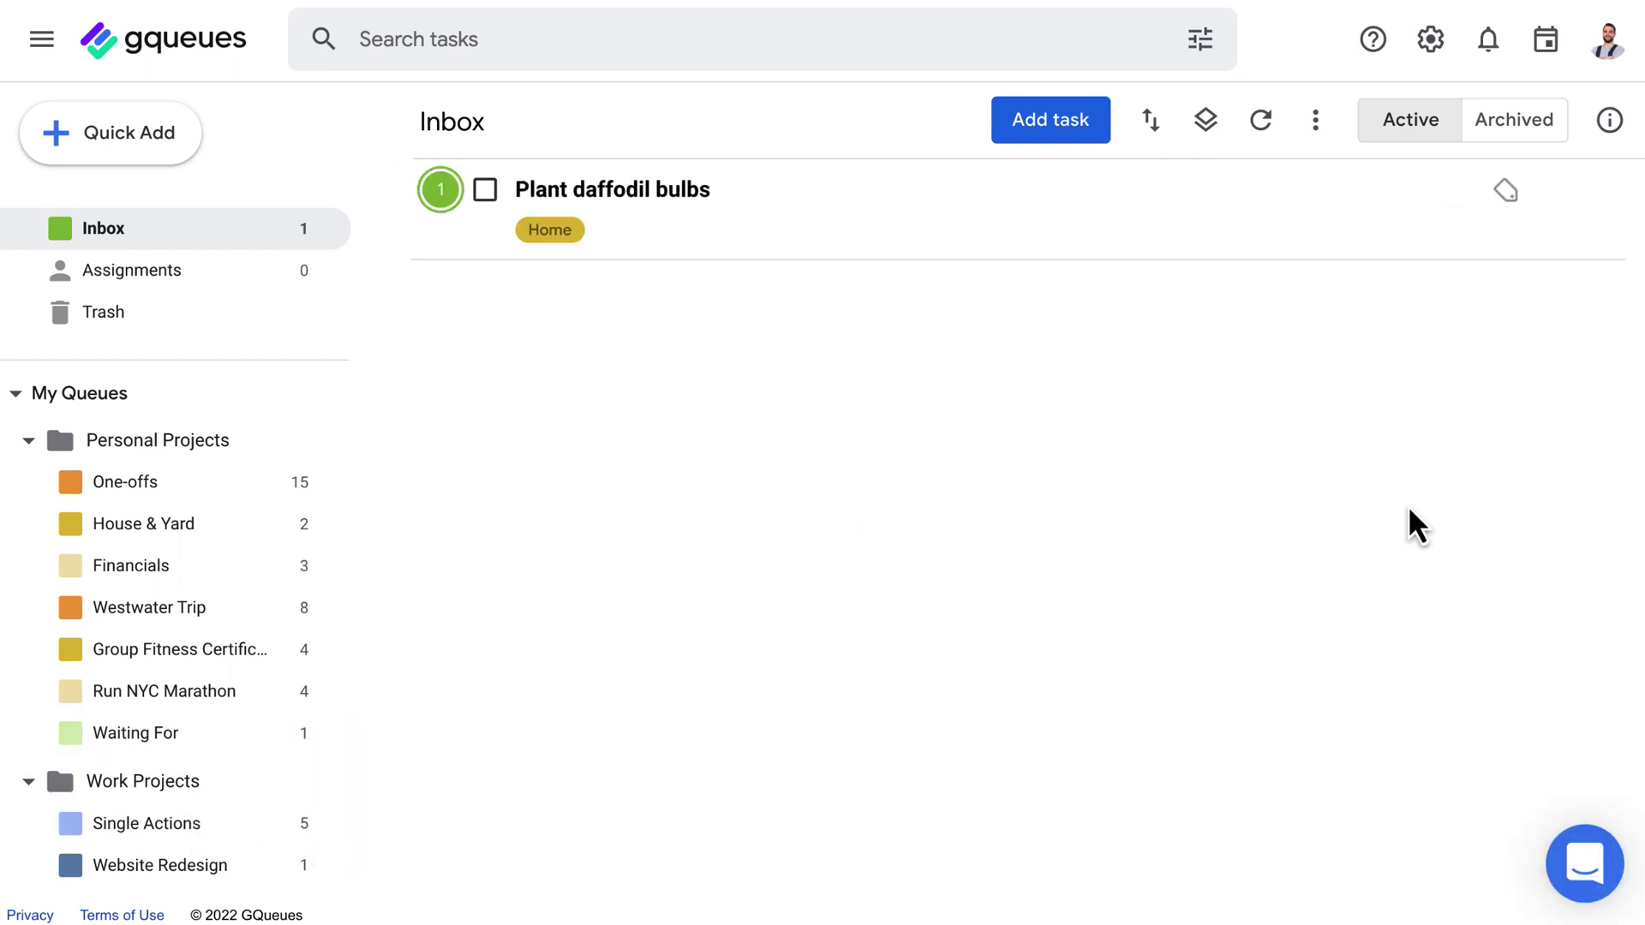
left_click_drag(441, 188, 291, 524)
scroll(213, 503, "down", 4)
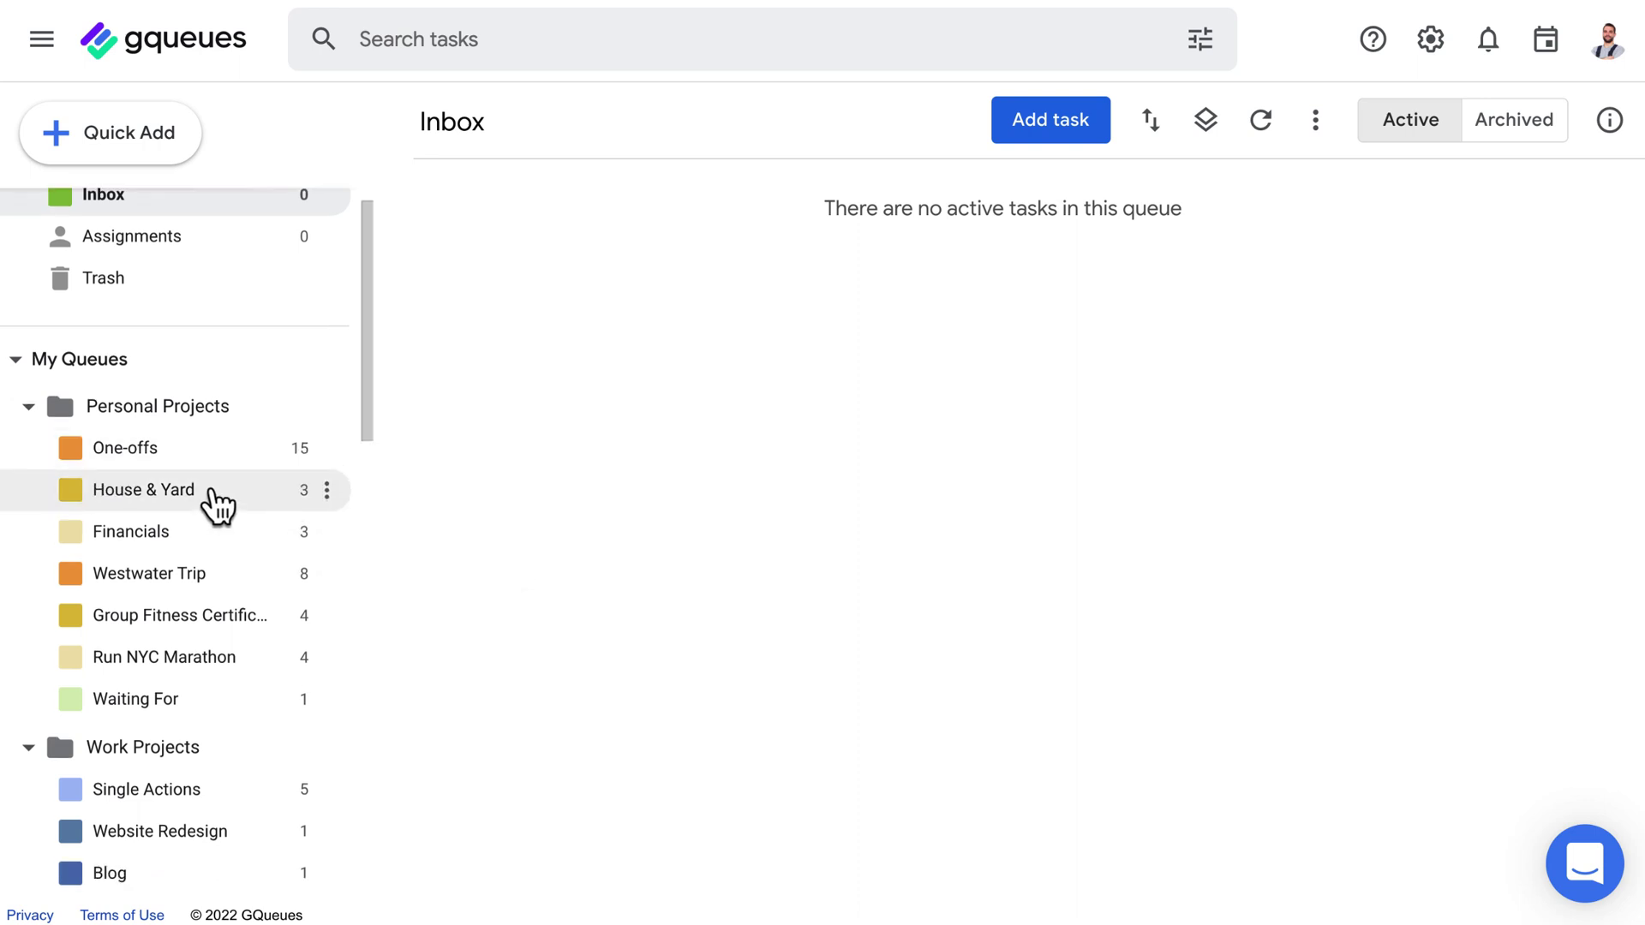
scroll(257, 475, "down", 8)
Complete the paper-contract follow-up task in the Follow Up queue.
left_click(209, 712)
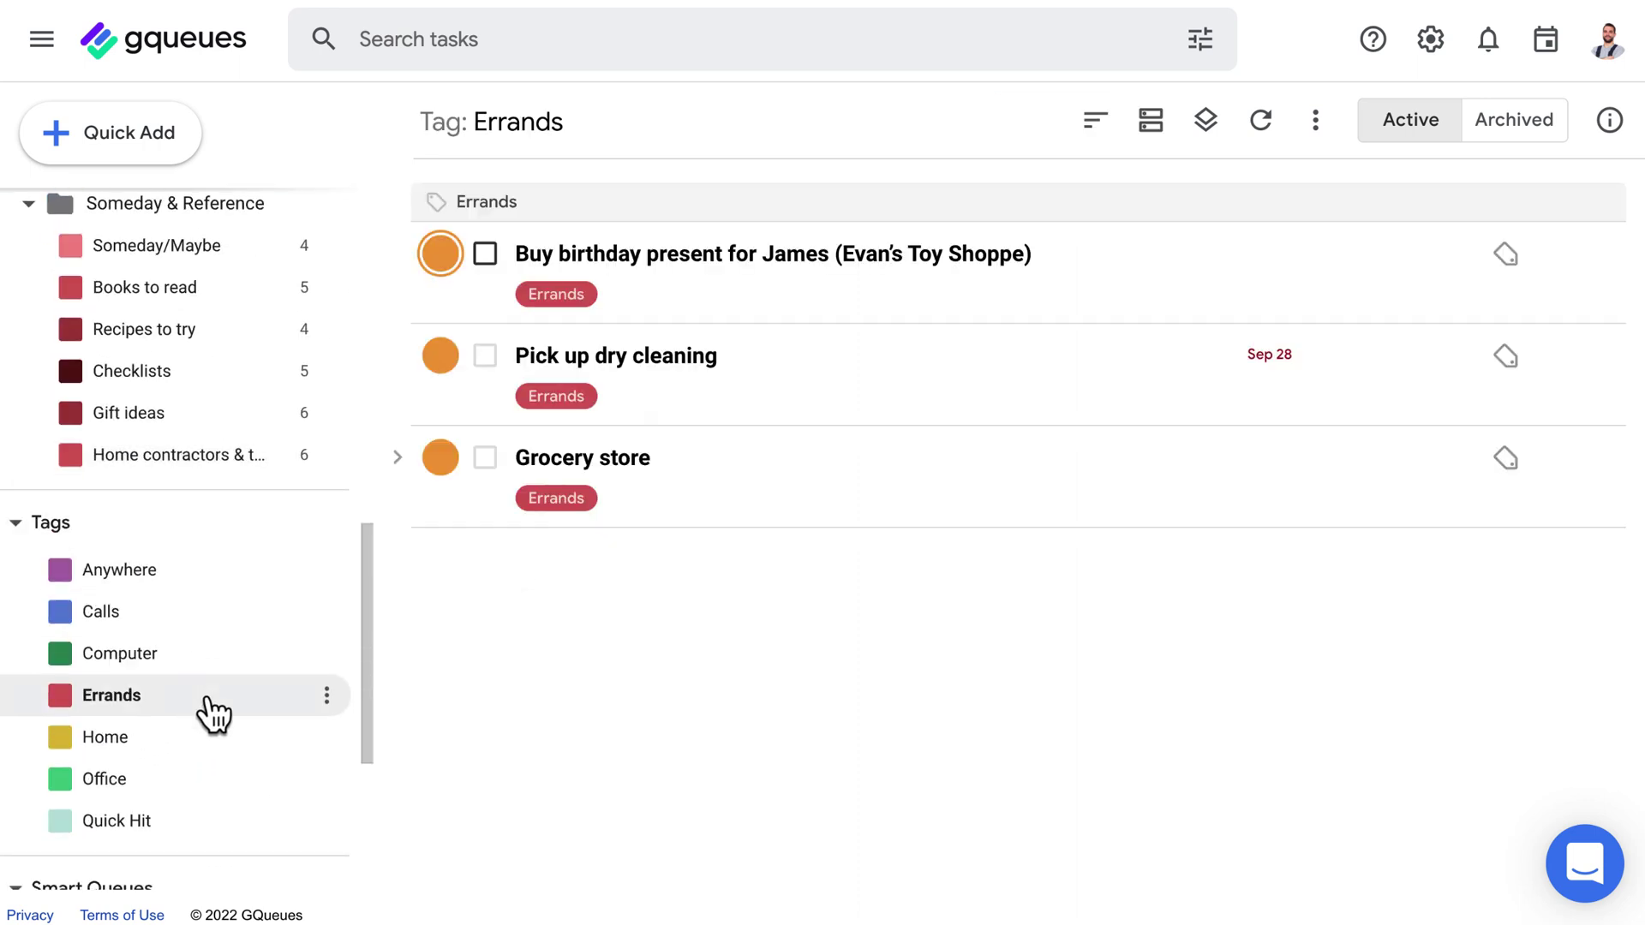
left_click(1546, 57)
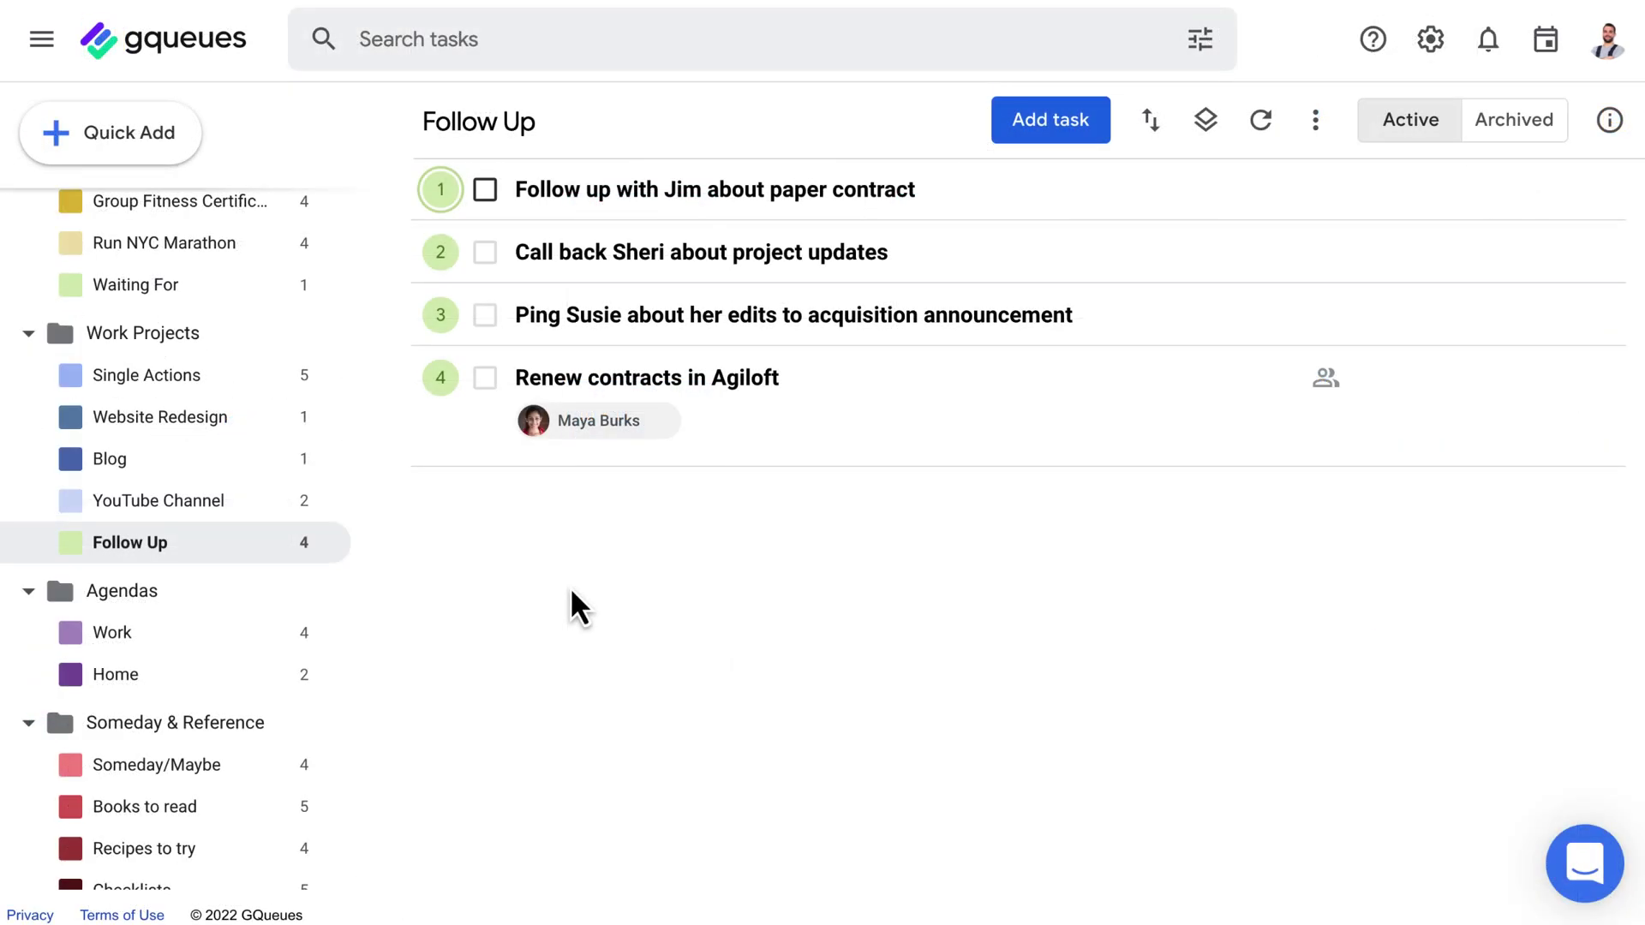
left_click(485, 190)
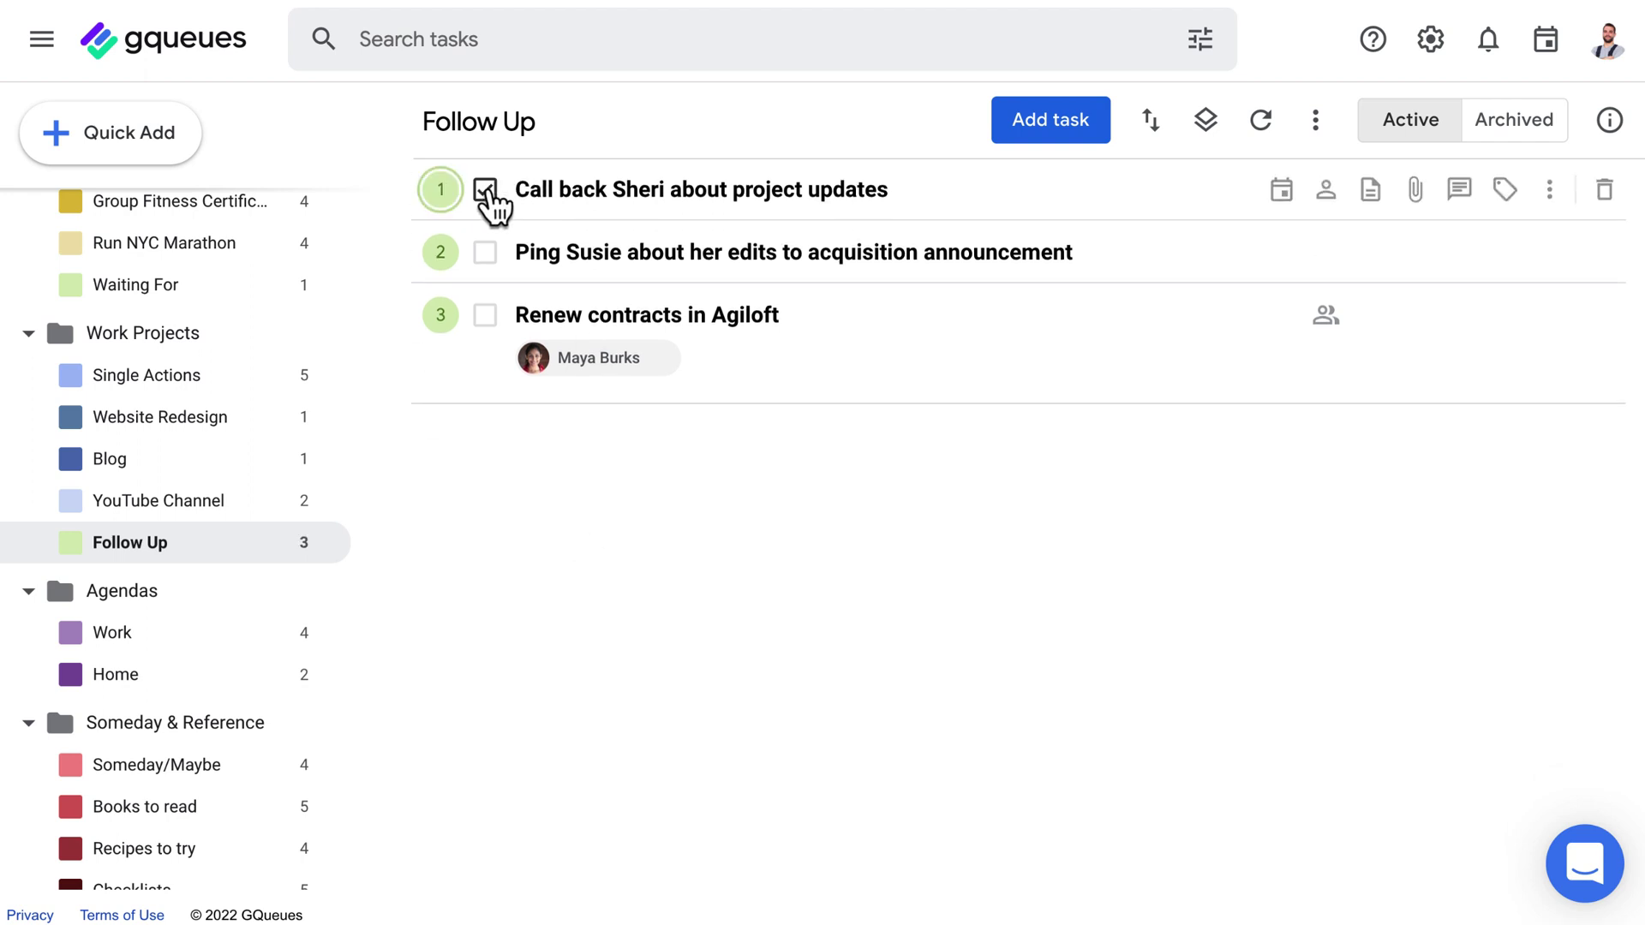
Tag the project-updates call-back task with Calls and Office.
left_click(1505, 189)
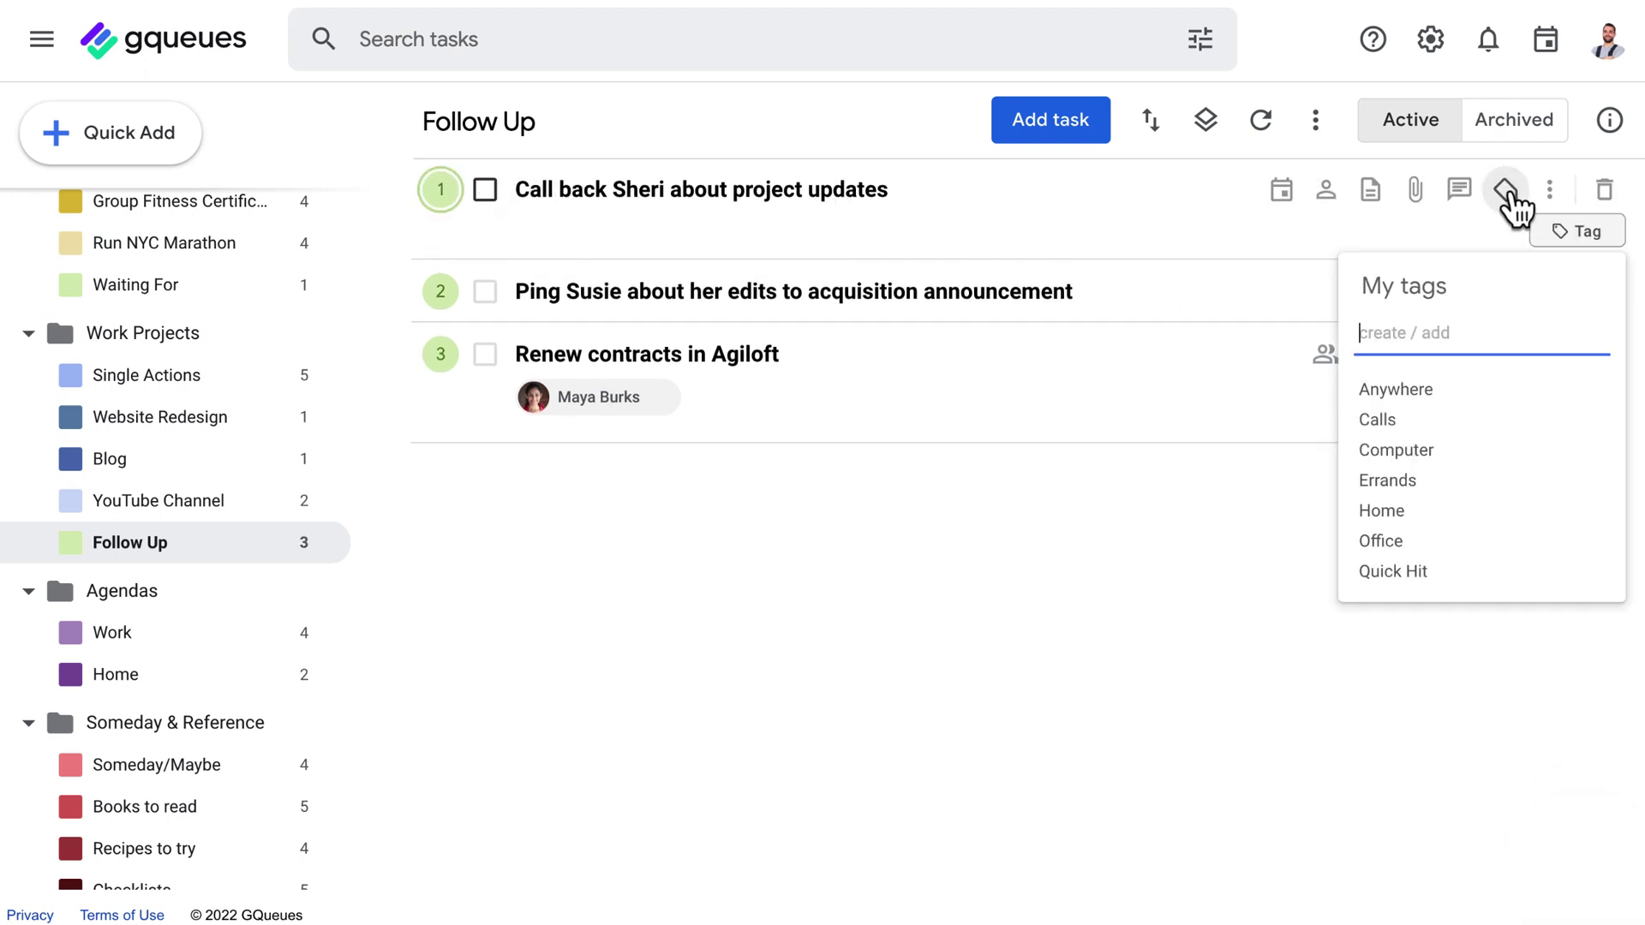
left_click(1435, 419)
left_click(1565, 227)
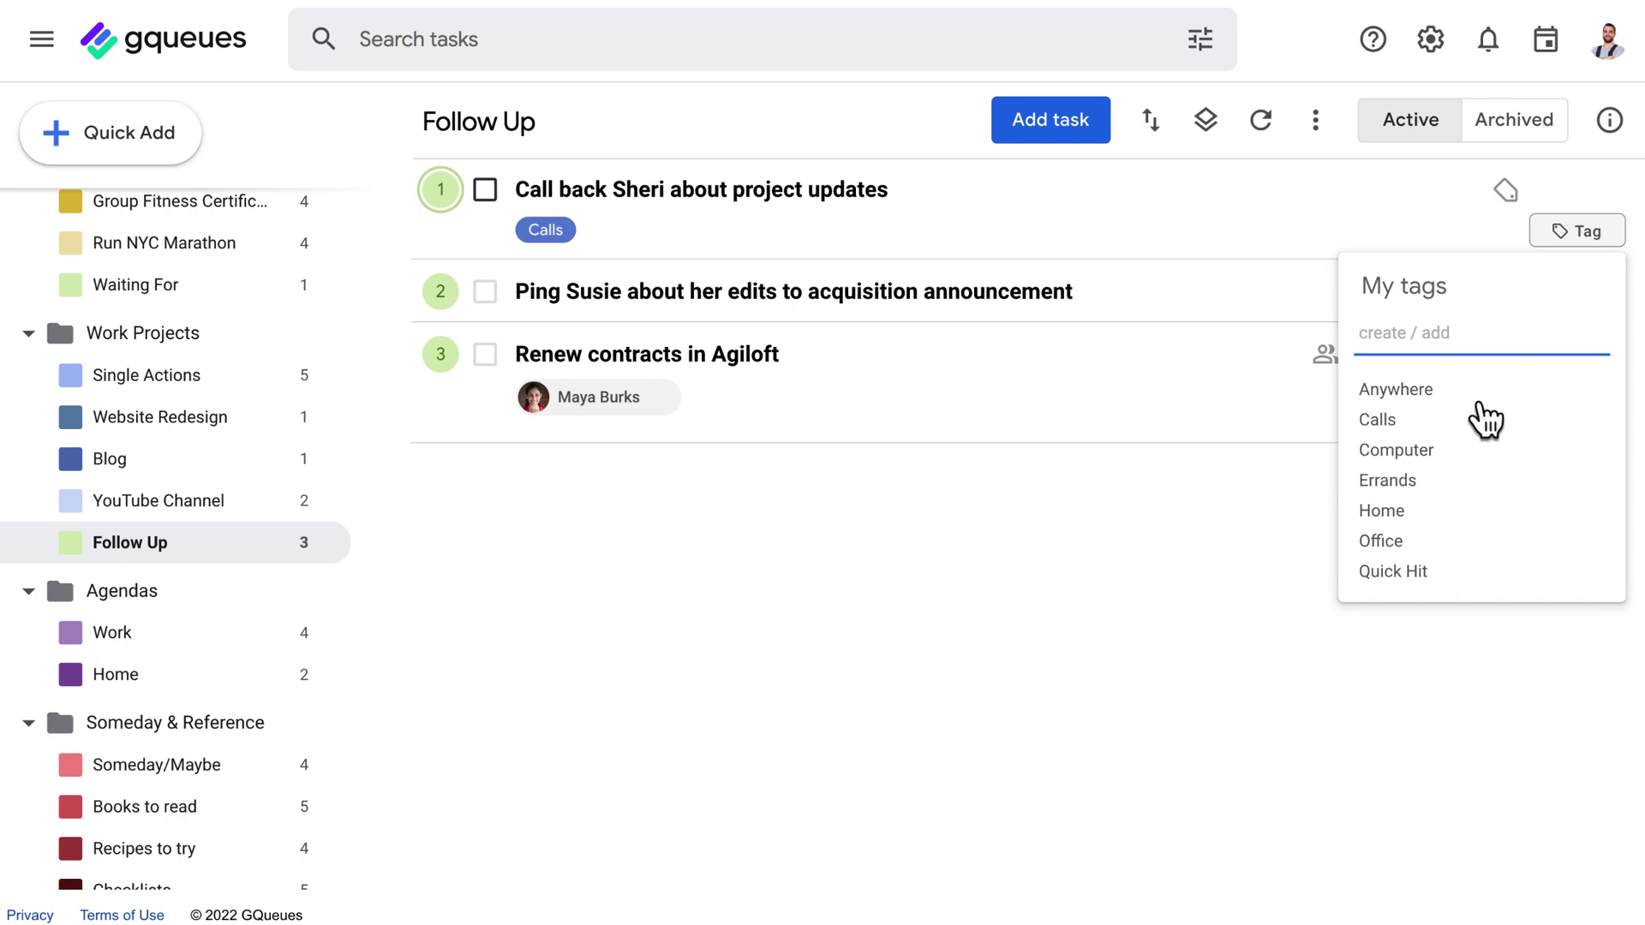
left_click(1454, 543)
Look through the Group Fitness Certification and Run NYC Marathon queues, ending on Checklists.
scroll(171, 433, "up", 2)
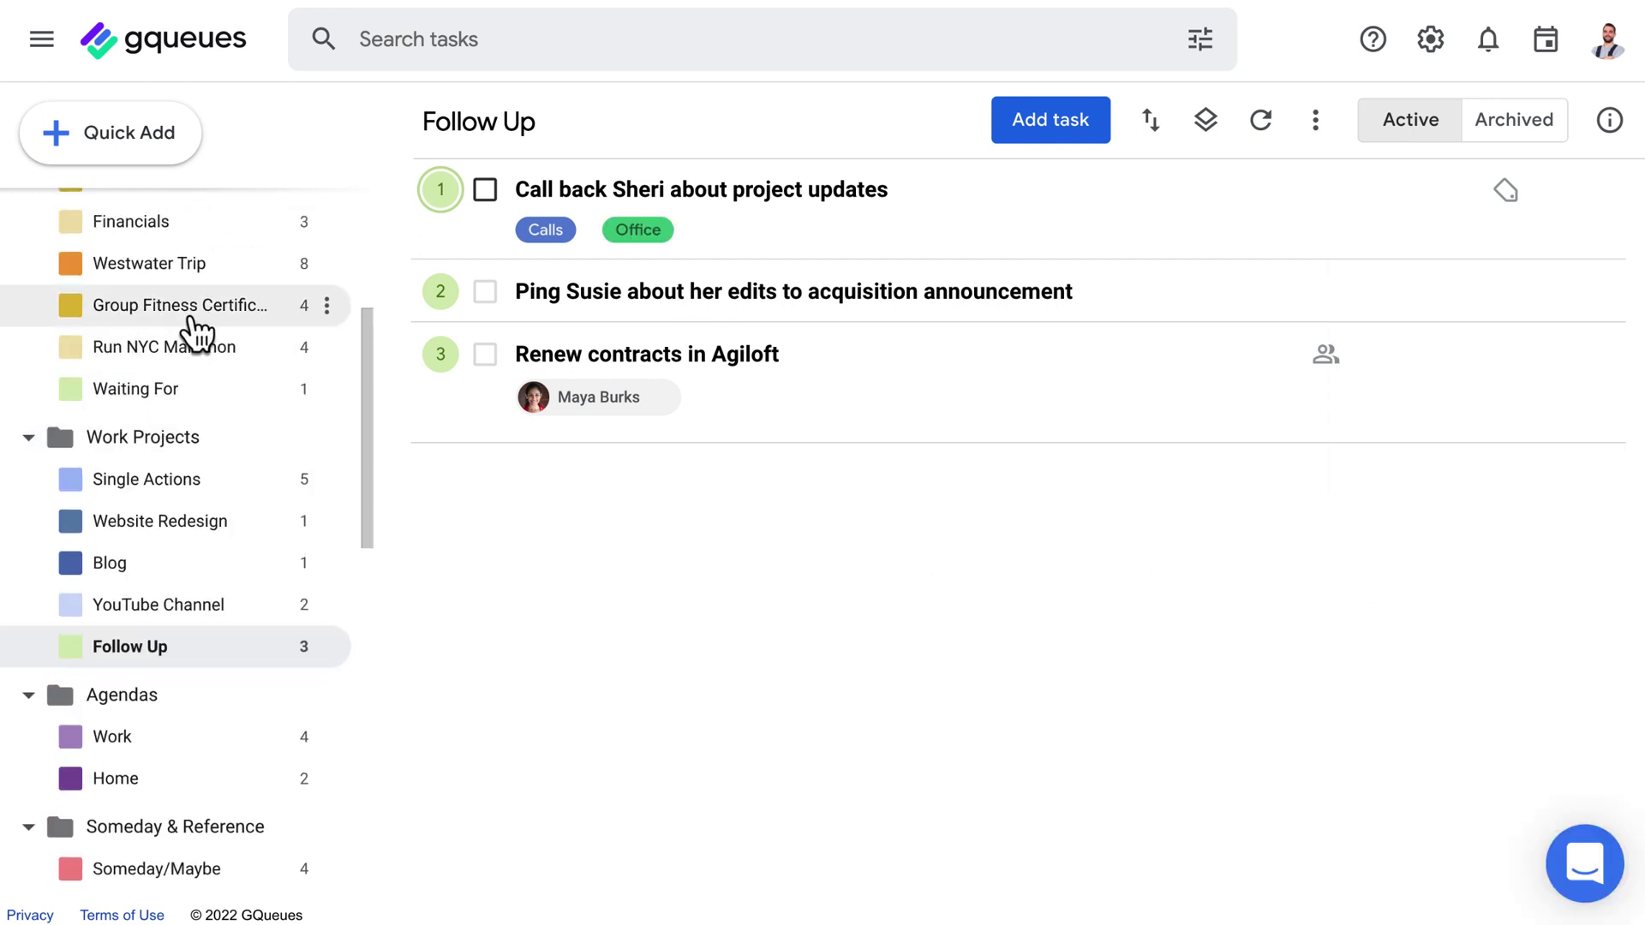
left_click(195, 319)
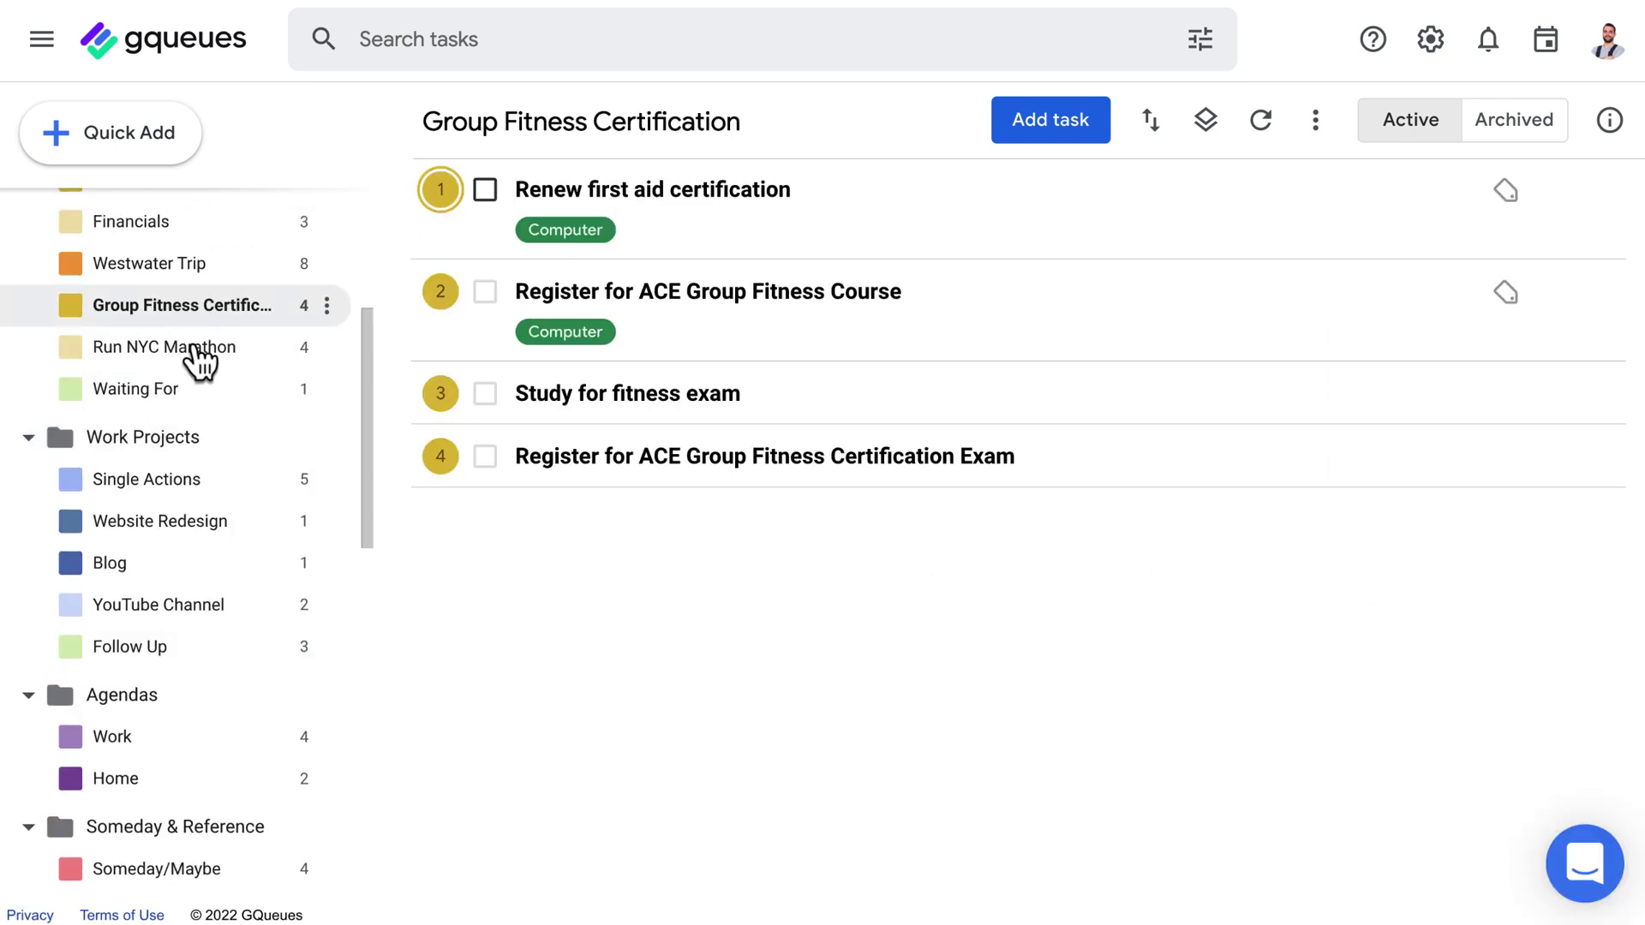
left_click(185, 355)
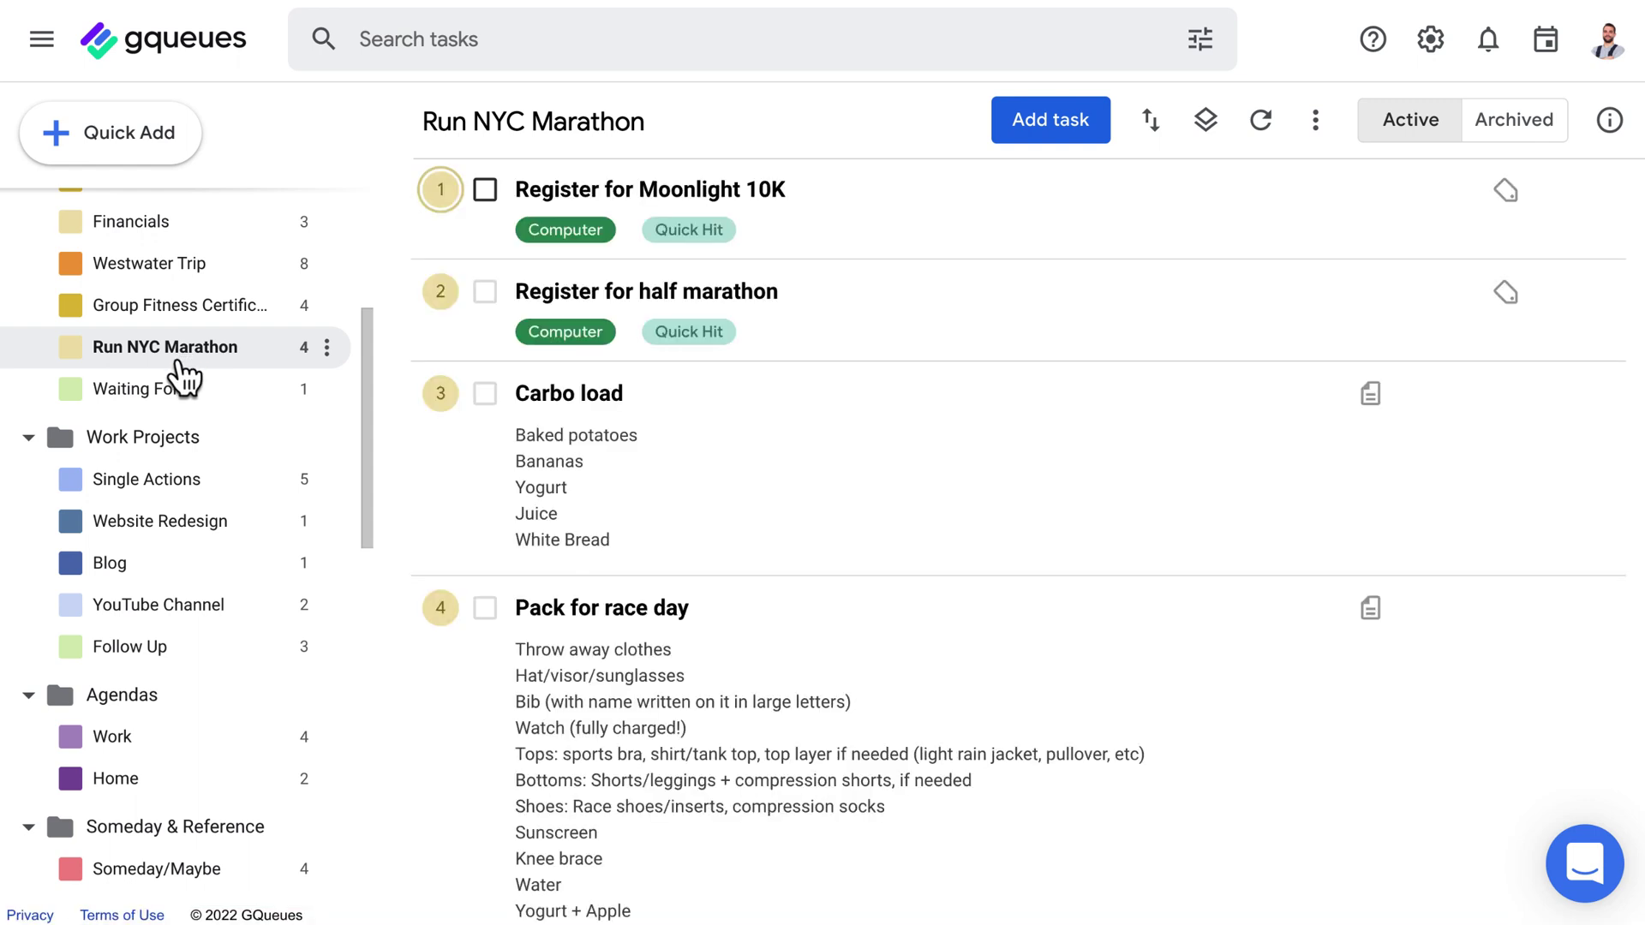
scroll(166, 625, "down", 3)
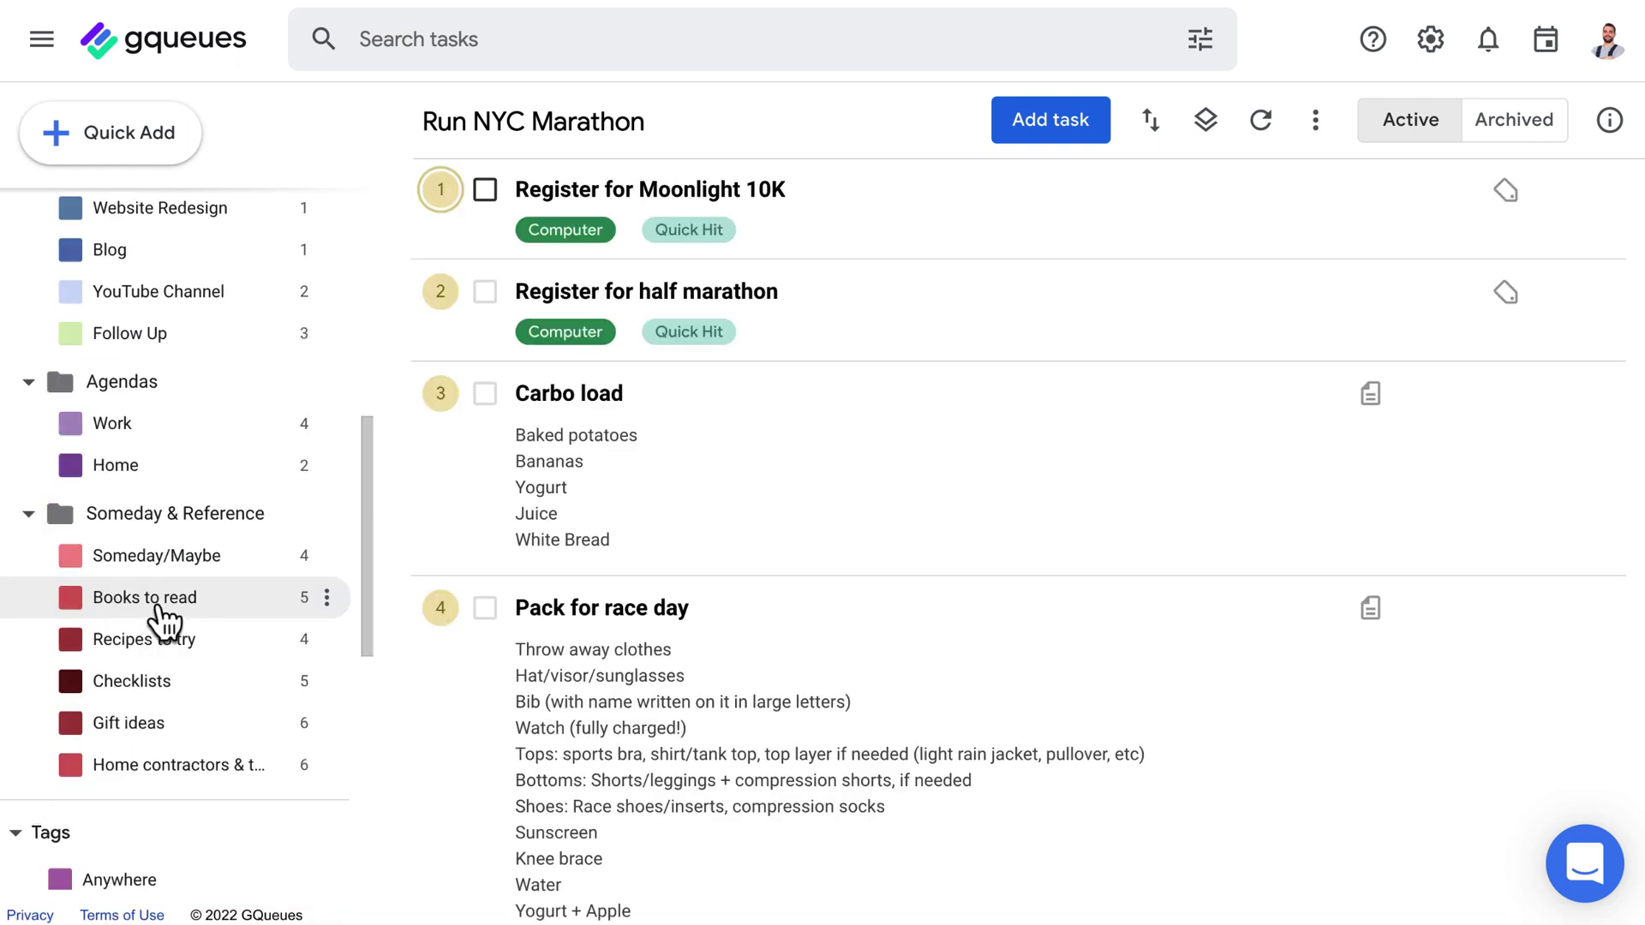
left_click(170, 681)
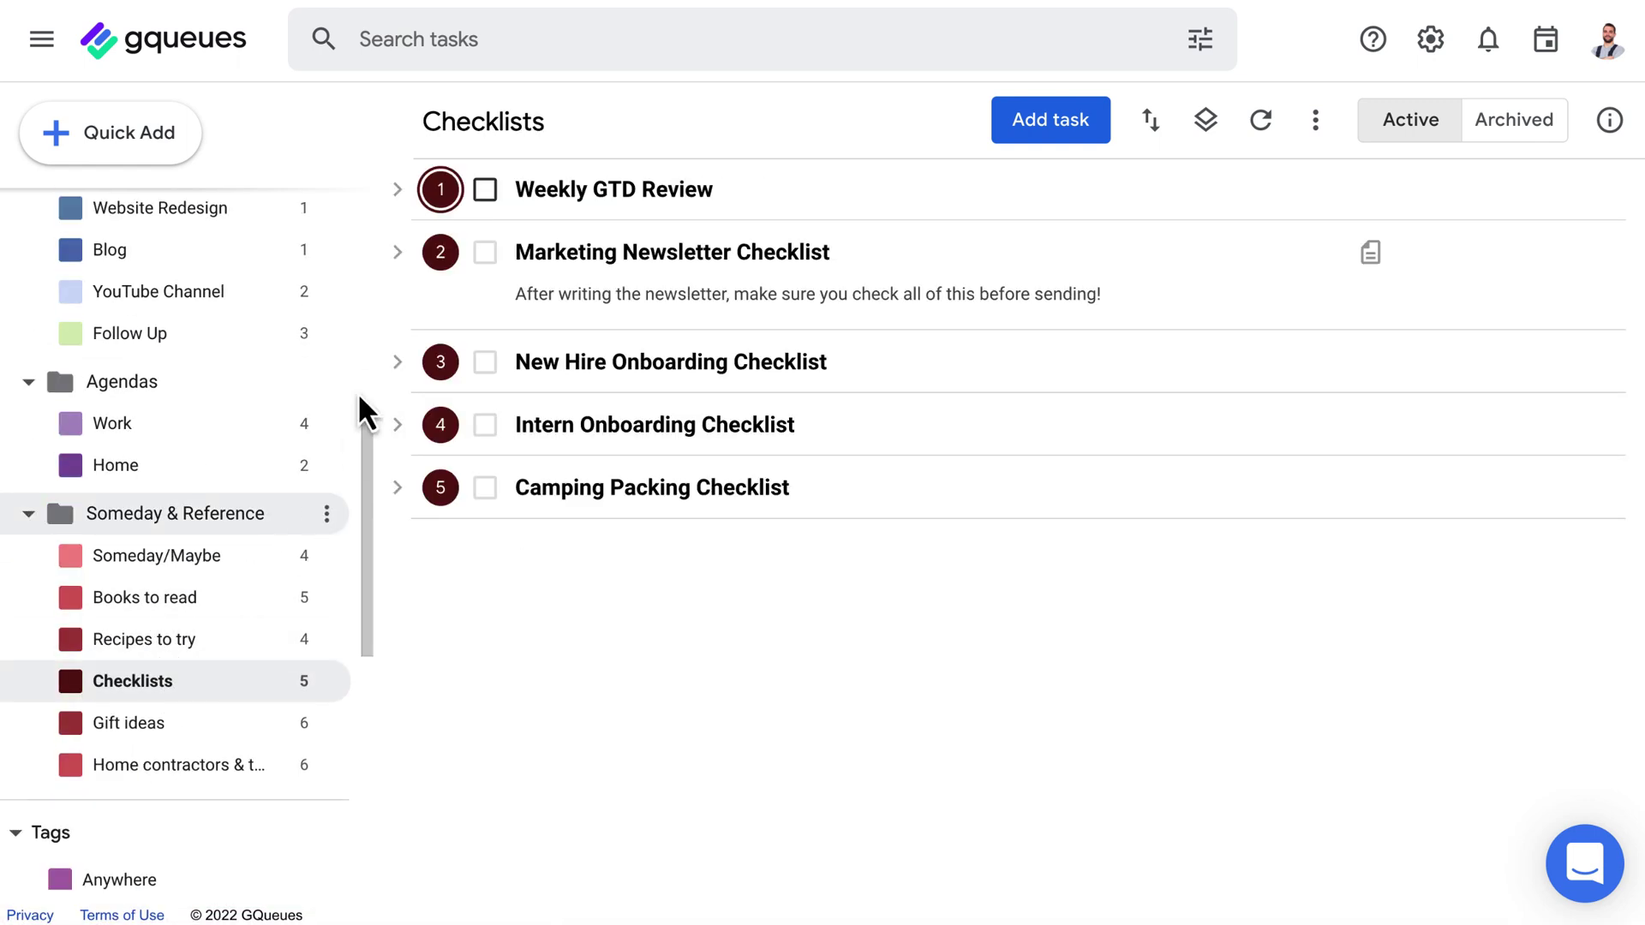
Trash the cell-phone-plans task from the Someday/Maybe queue.
left_click(397, 253)
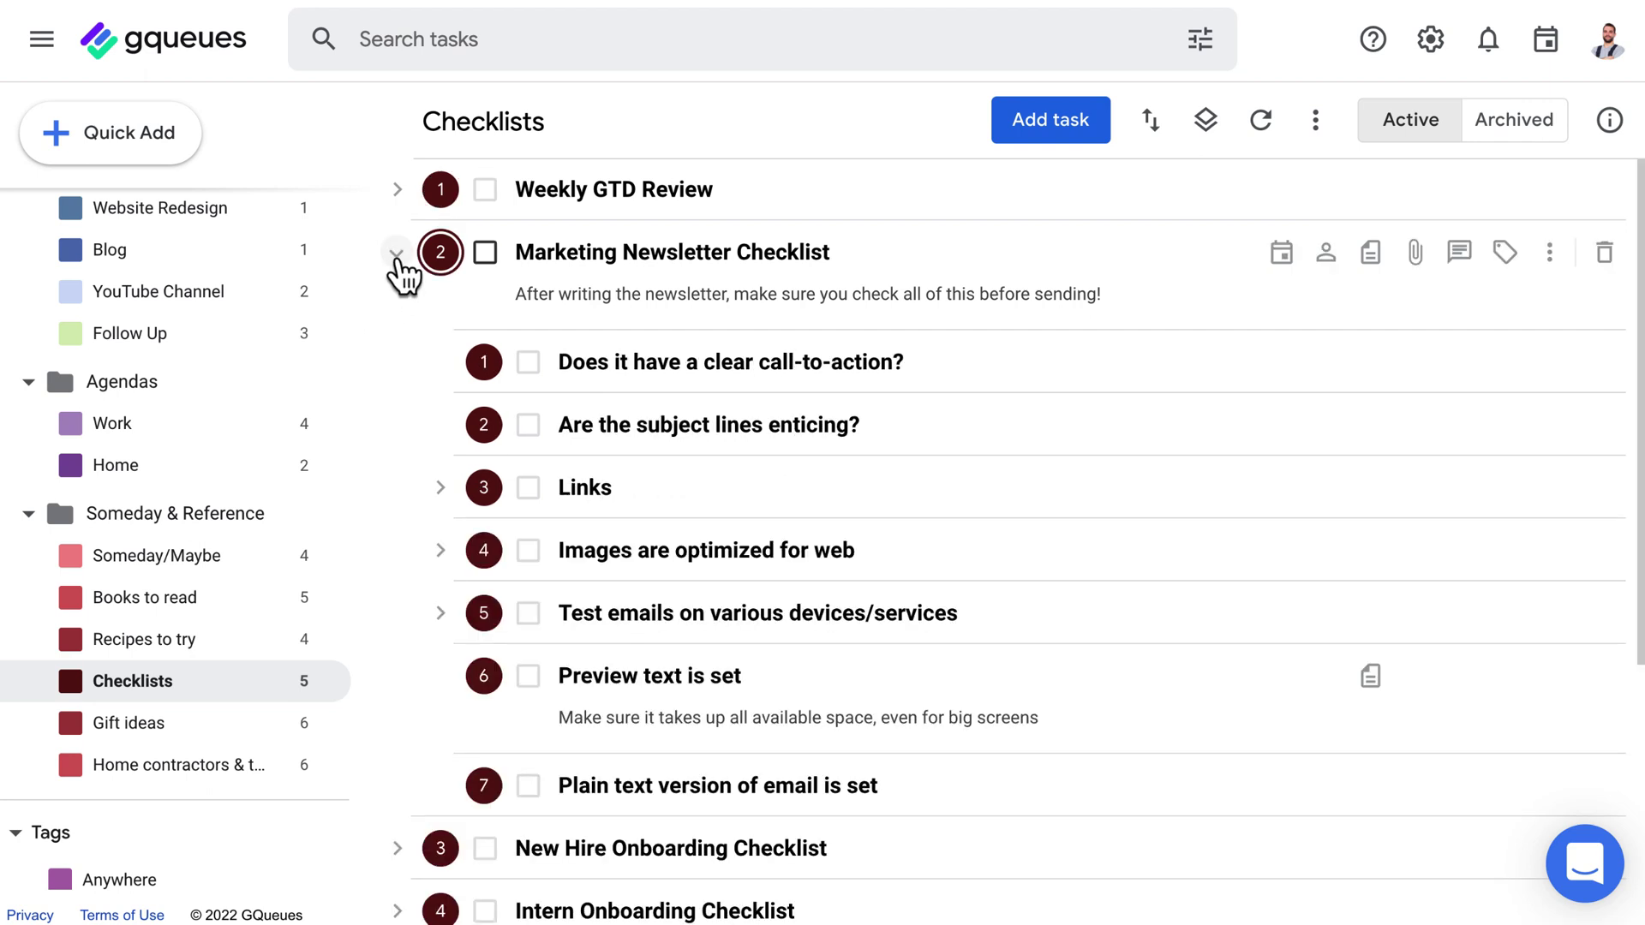
left_click(196, 557)
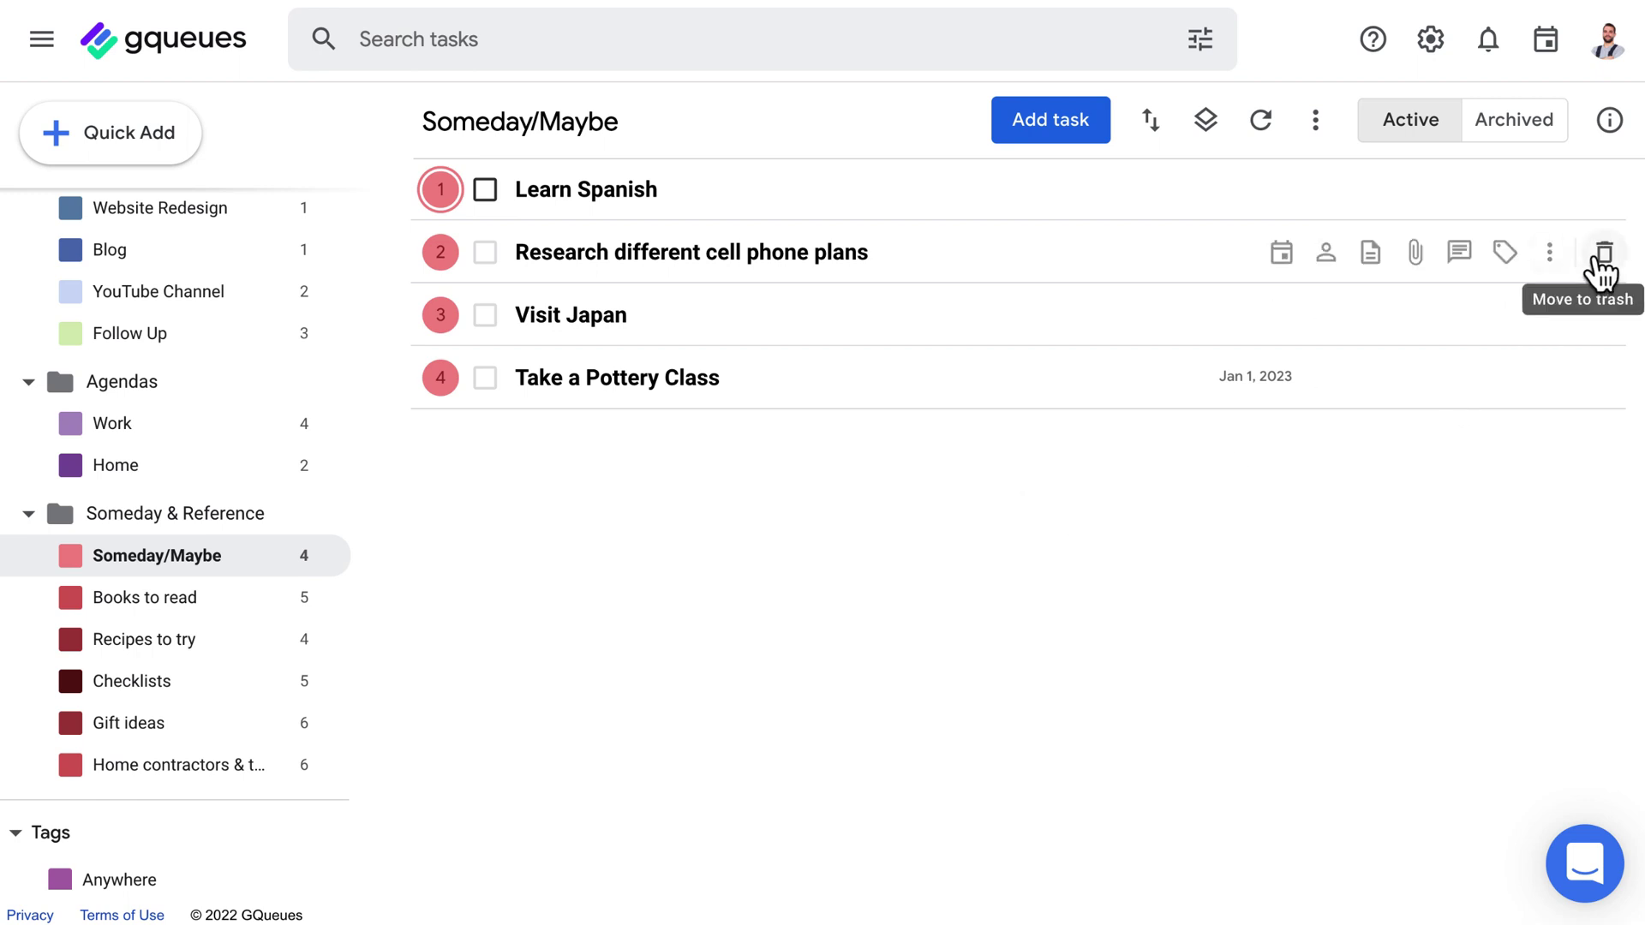
left_click(1602, 257)
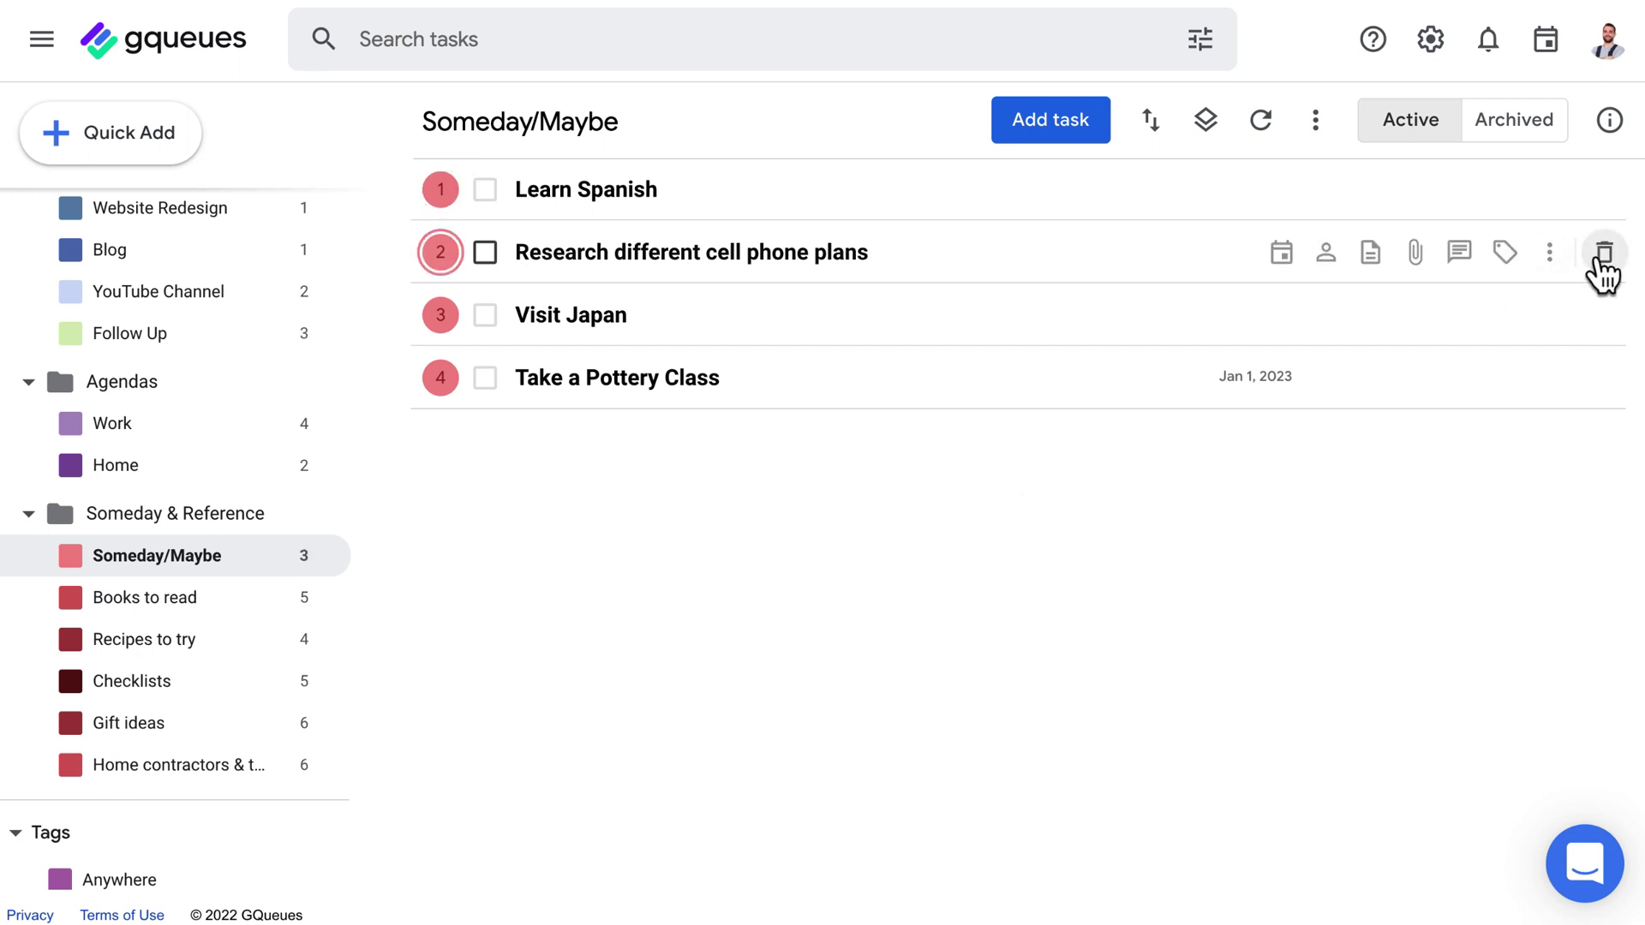
Retitle the first recipe 'Make Egg Drop Soup', tag it Home, and move it to One-offs.
left_click(221, 641)
left_click(519, 190)
type("Make Egg Drop Soup")
left_click(1504, 189)
left_click(1443, 510)
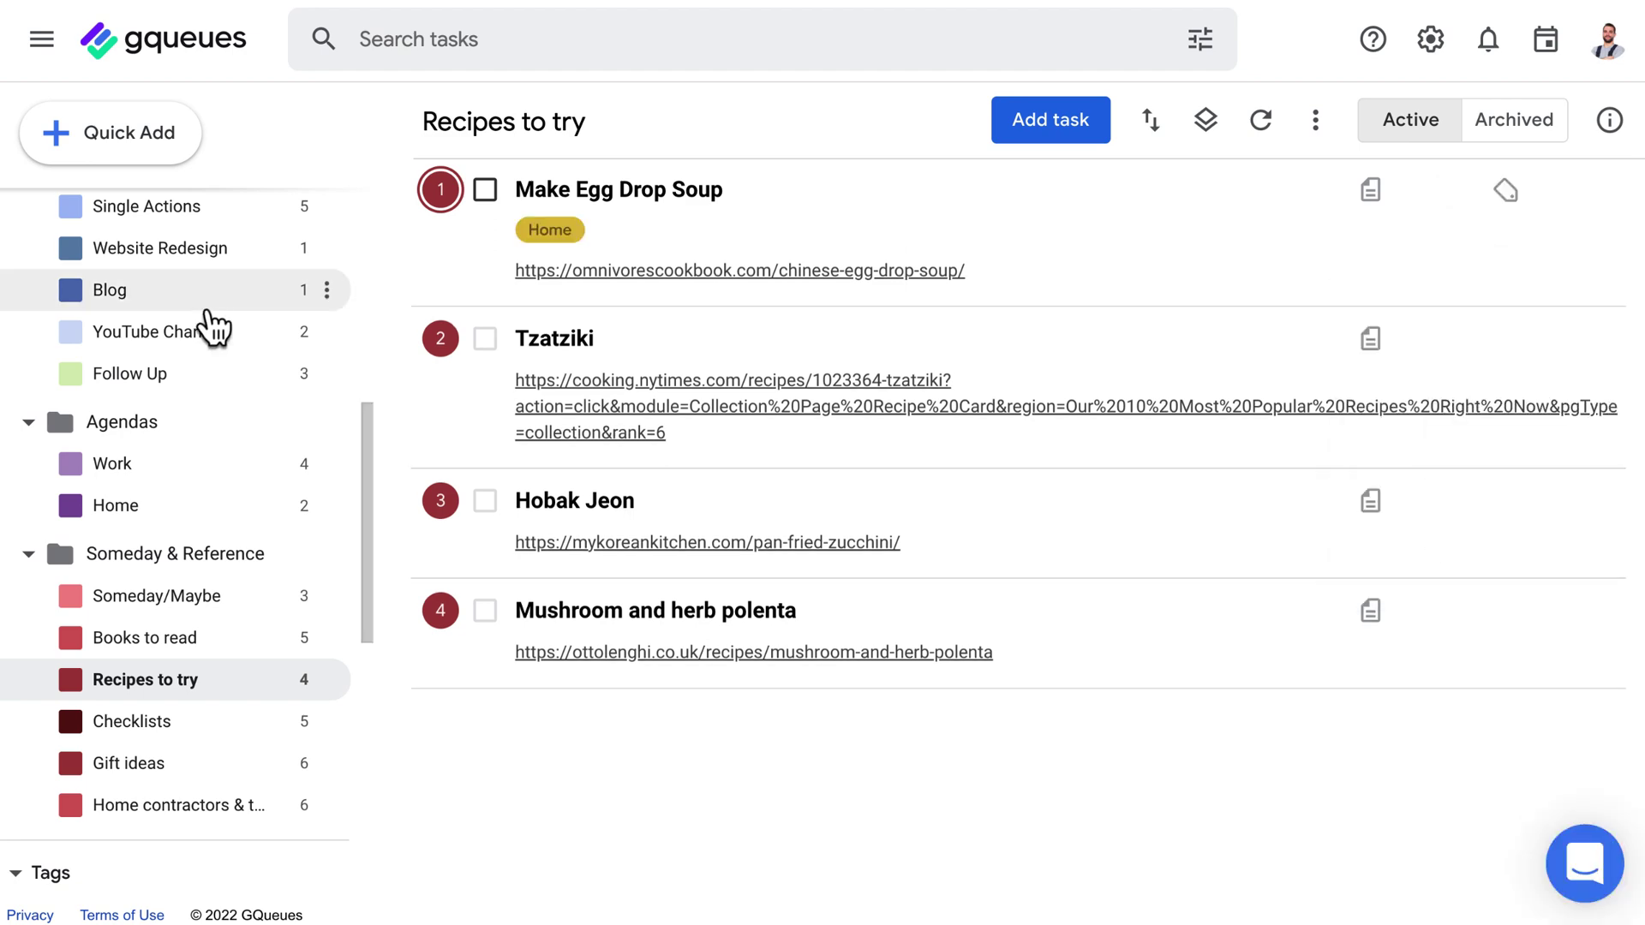
scroll(205, 325, "up", 7)
left_click_drag(440, 189, 271, 493)
scroll(227, 525, "down", 7)
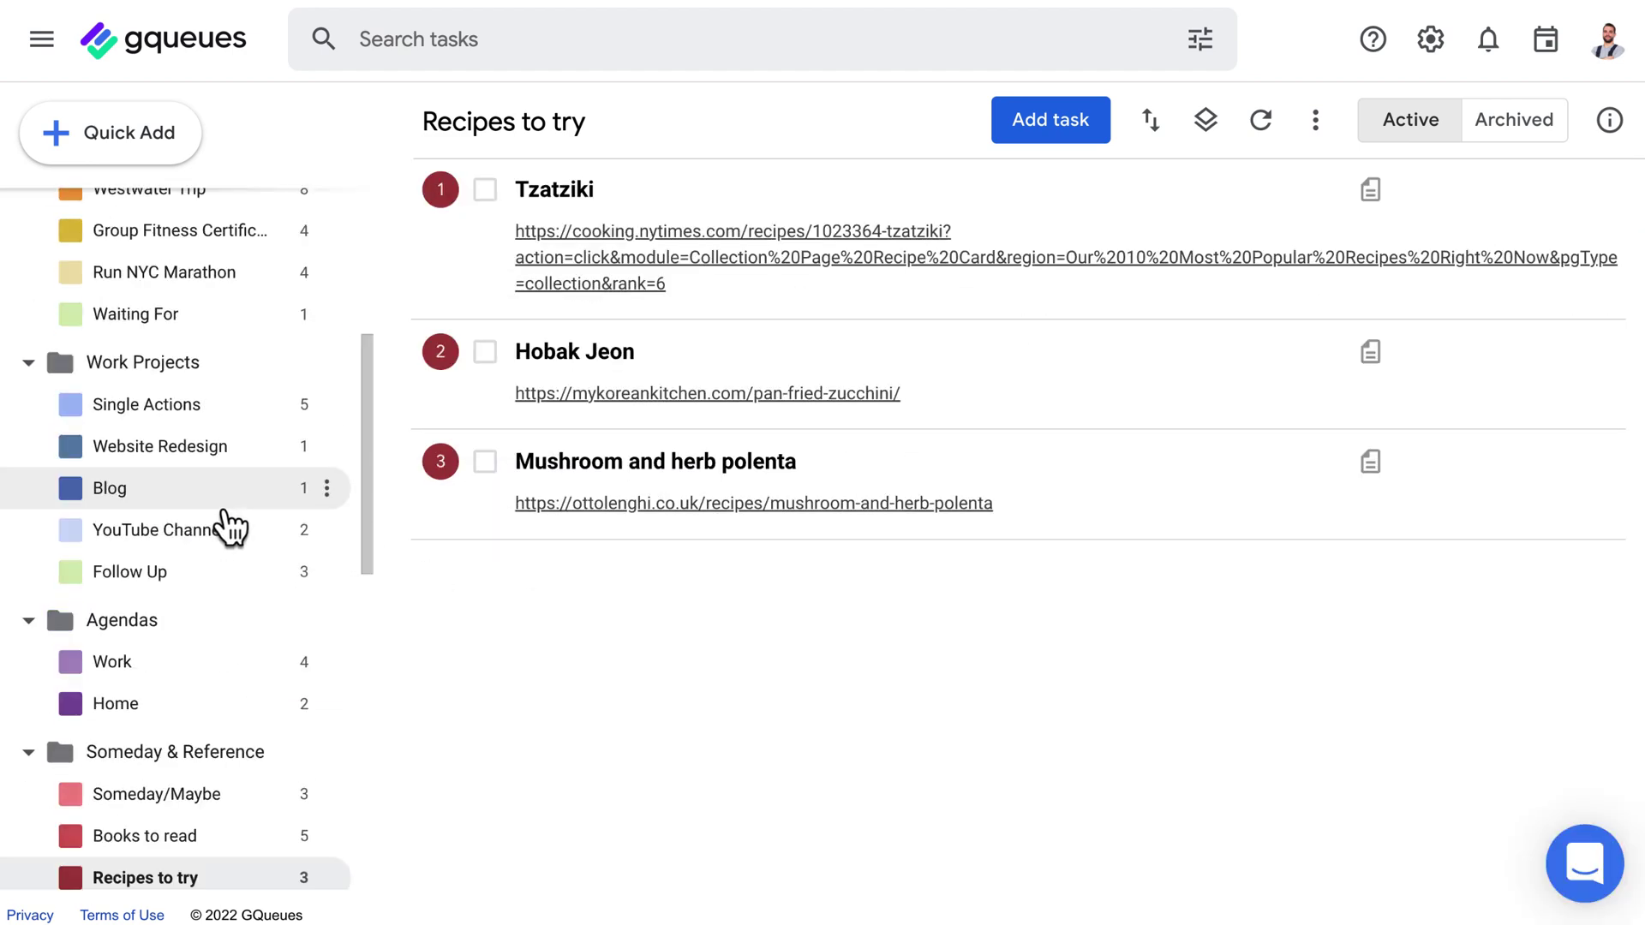
Add 'Start personal lifestyle blog' as a new Someday/Maybe task.
left_click(215, 597)
left_click(1028, 137)
type("Start personal lifestyle blog")
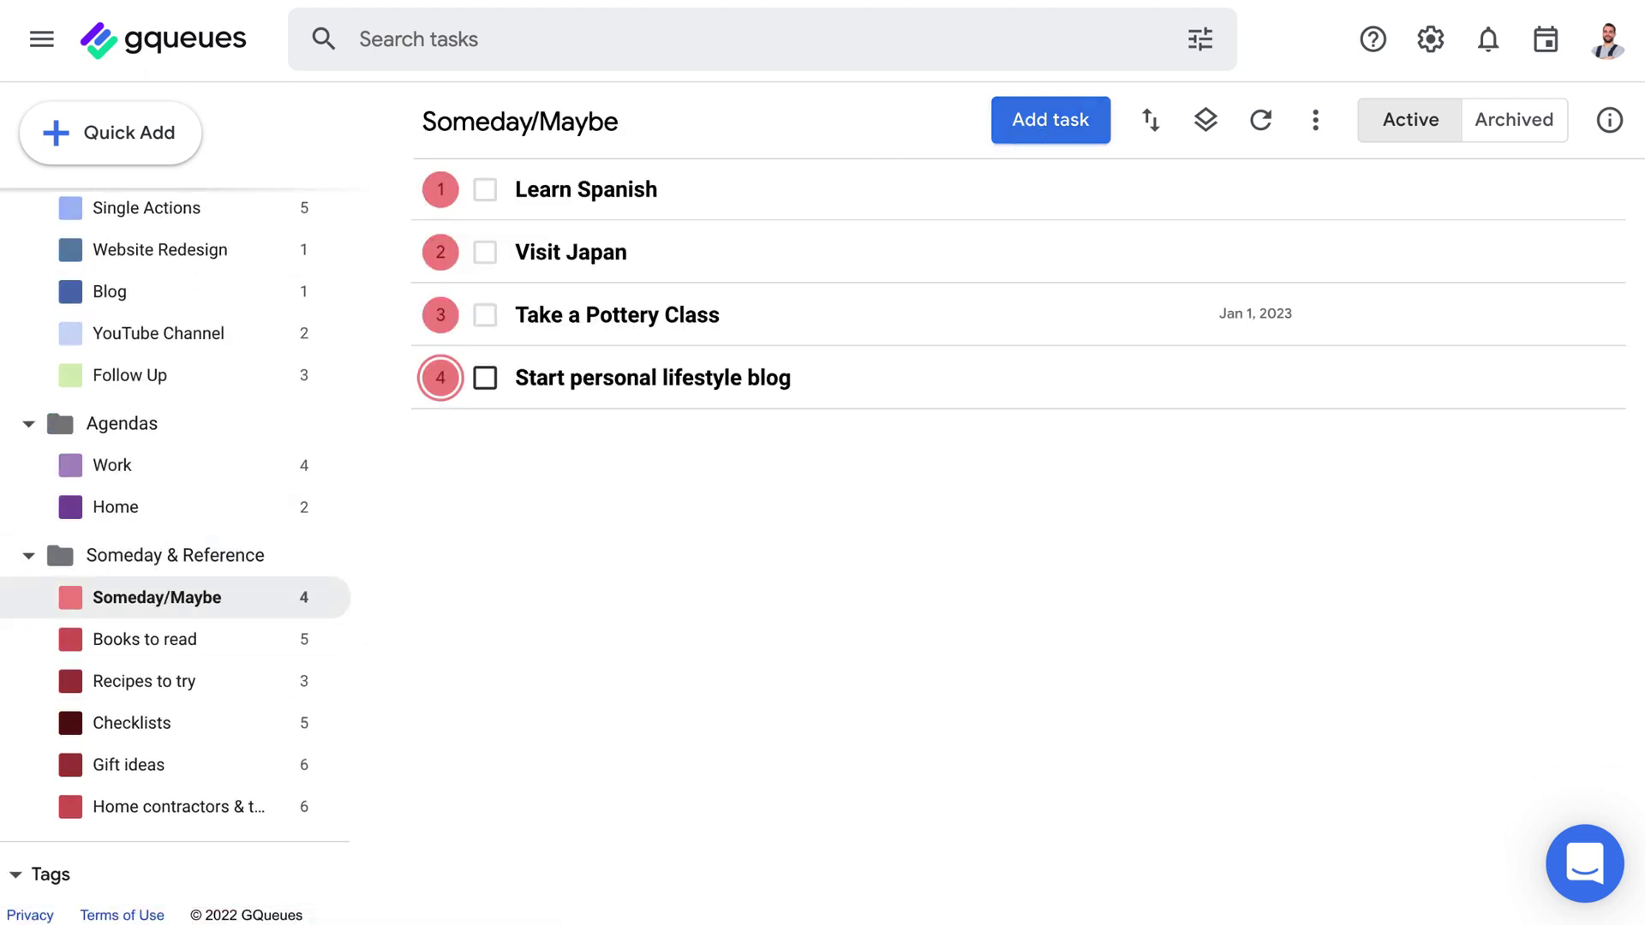
Complete Weekly GTD Review in One-offs together with all its subtasks.
scroll(228, 367, "up", 7)
left_click(220, 463)
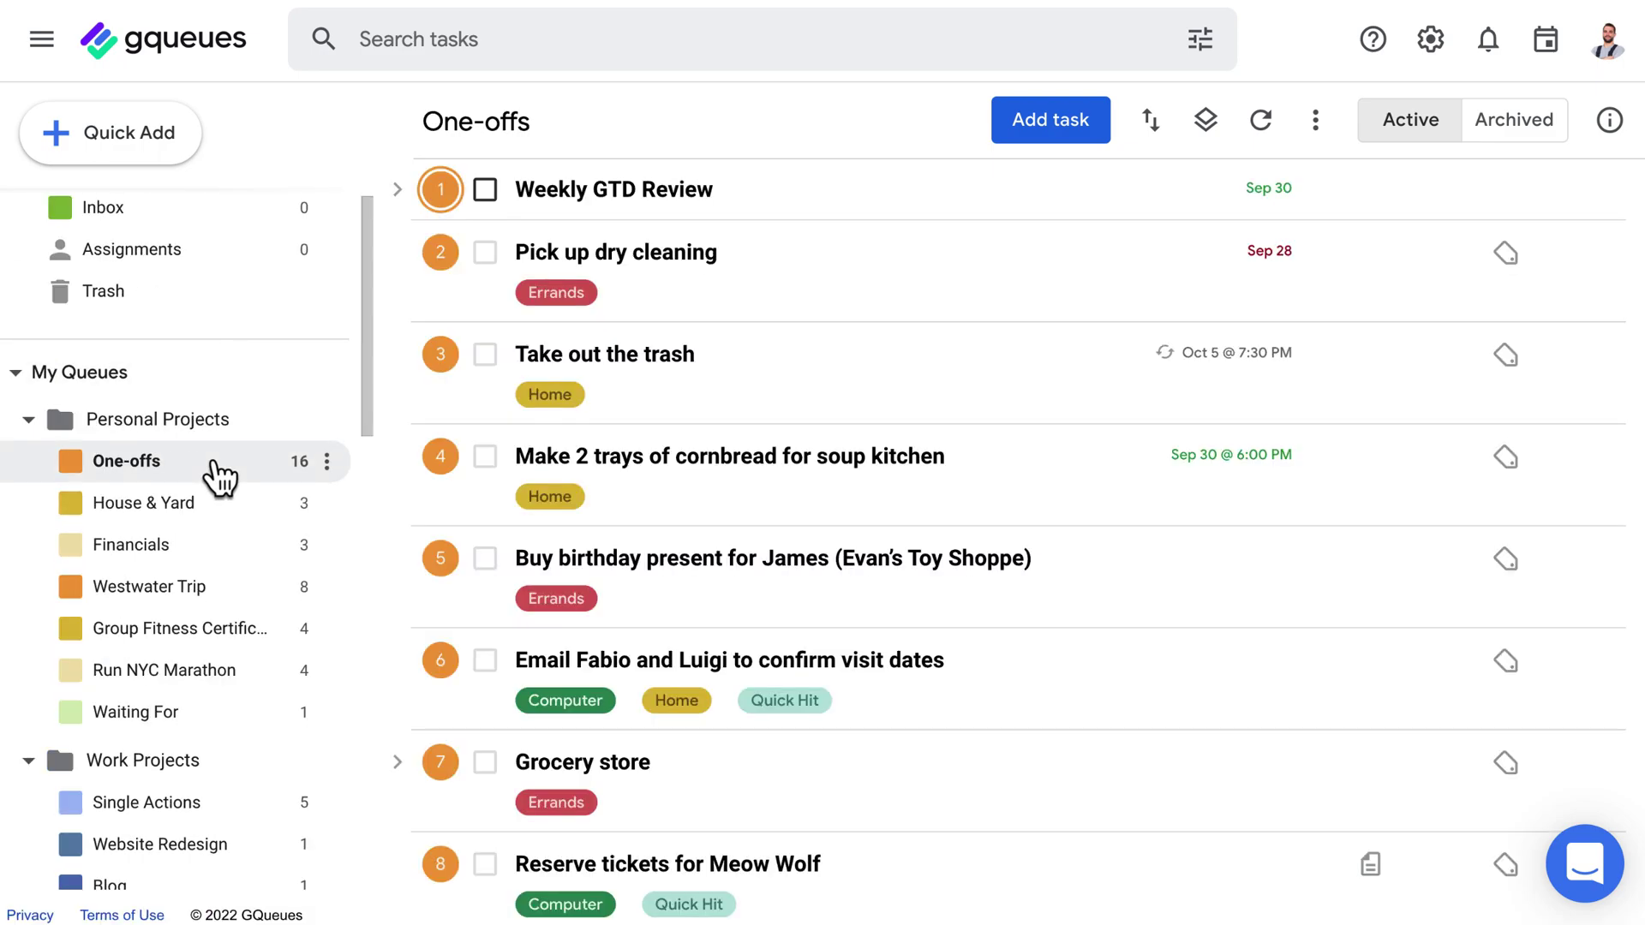
left_click(485, 189)
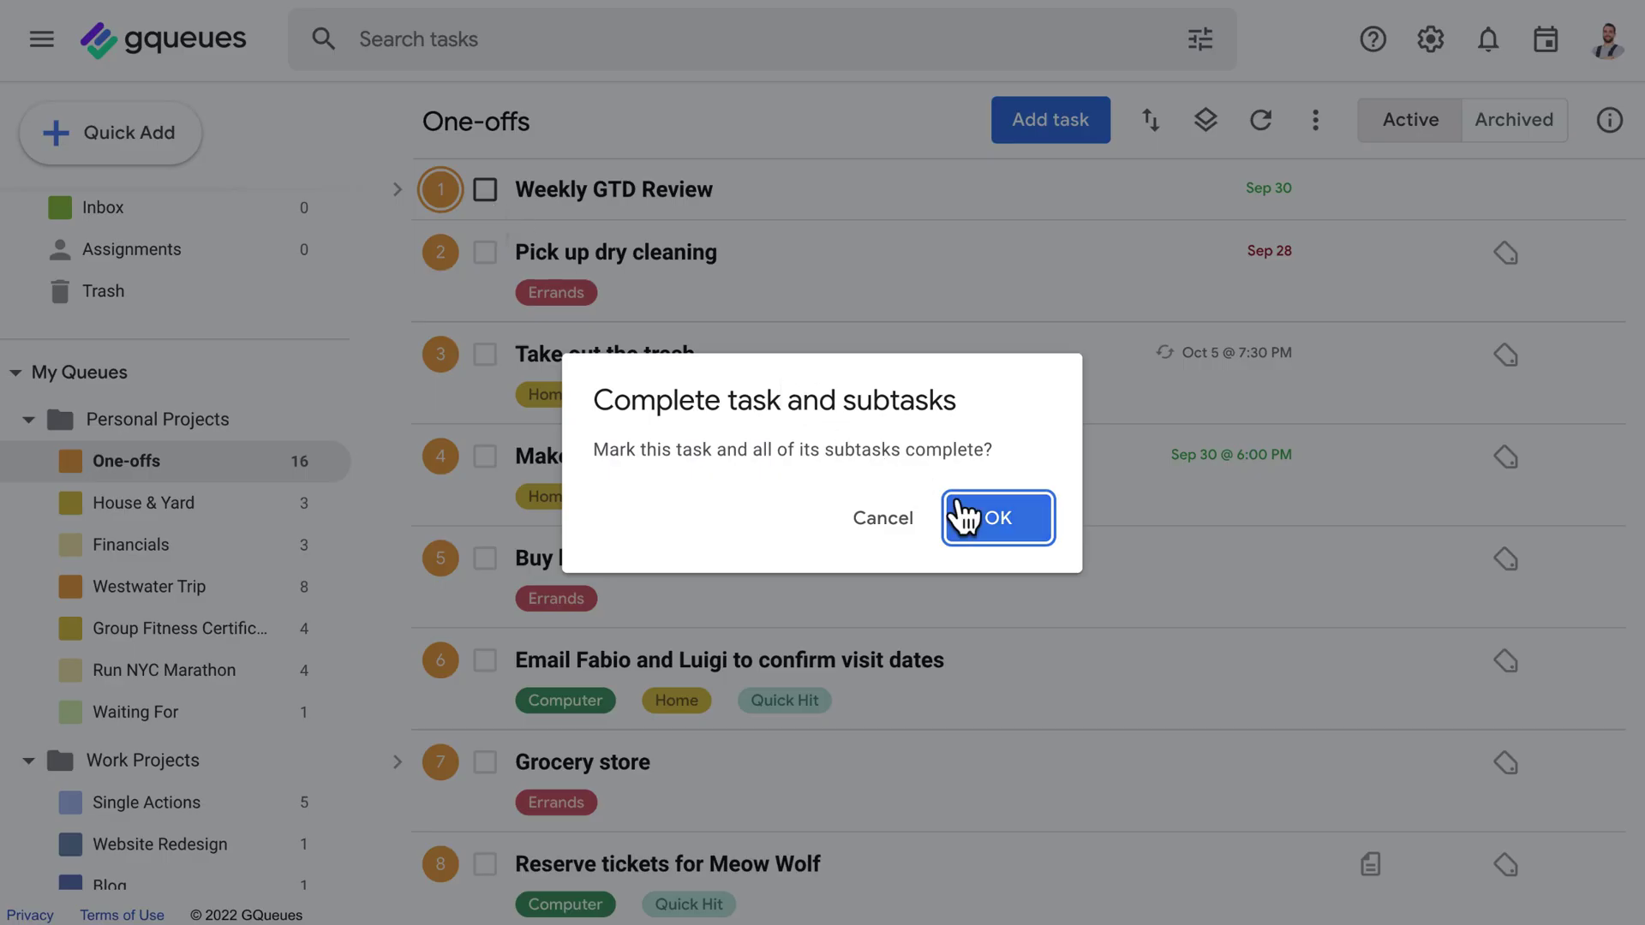
left_click(964, 514)
scroll(286, 624, "down", 7)
left_click(275, 738)
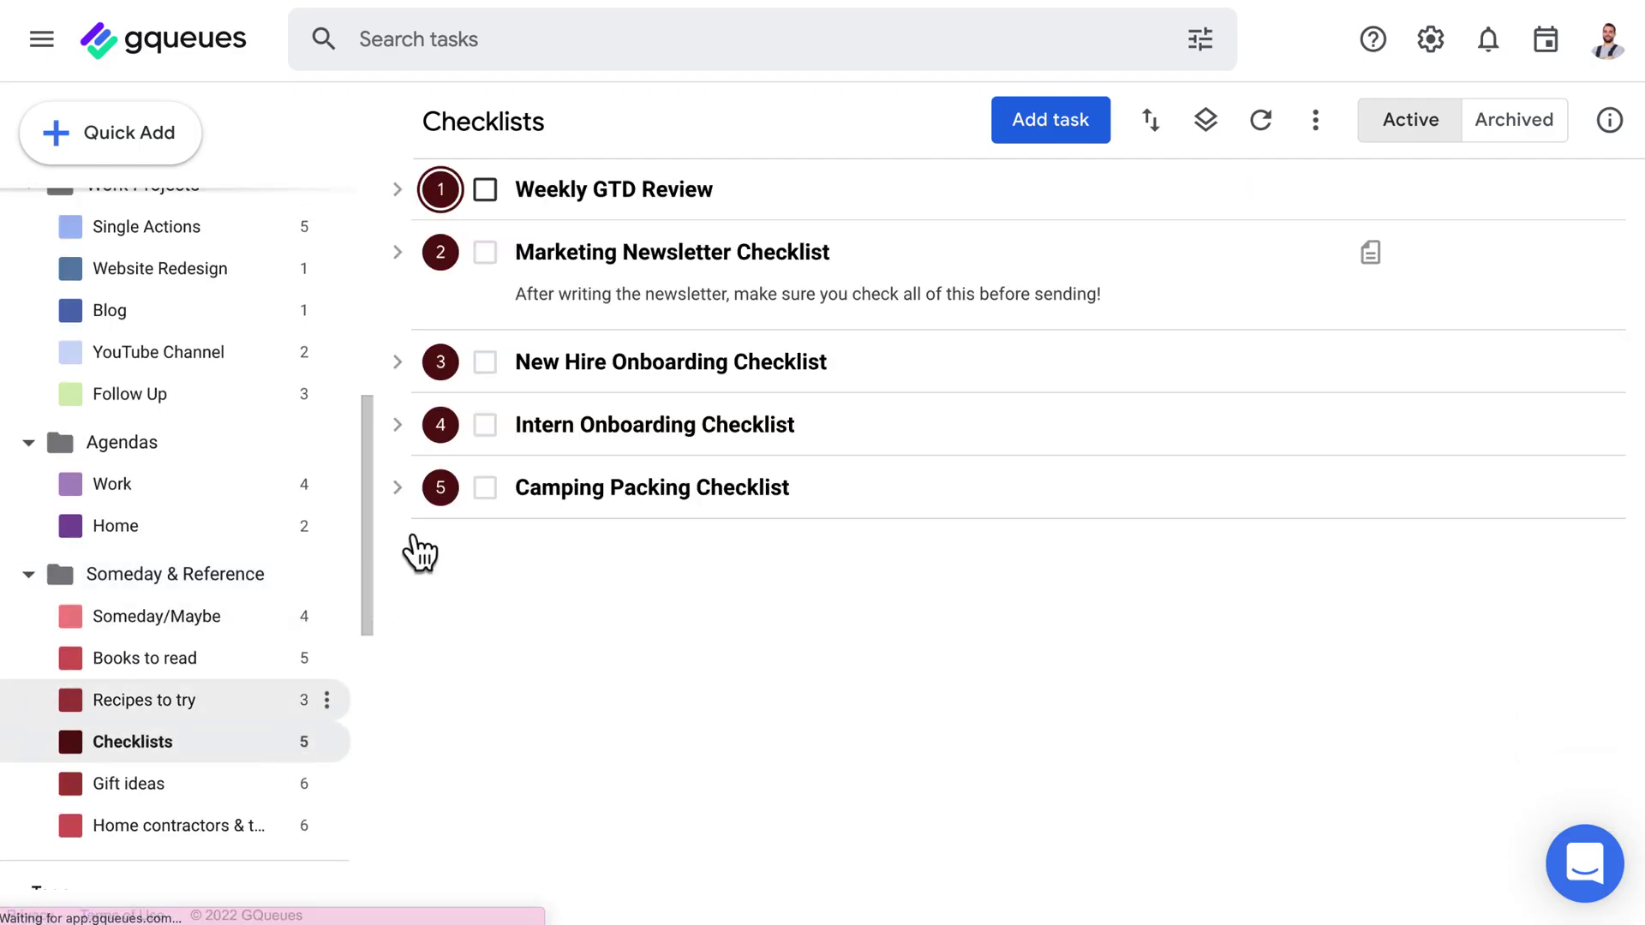
scroll(244, 465, "up", 6)
Complete the airline travel-funds, grandma and dentist calls in the Calls tag view.
key("alt")
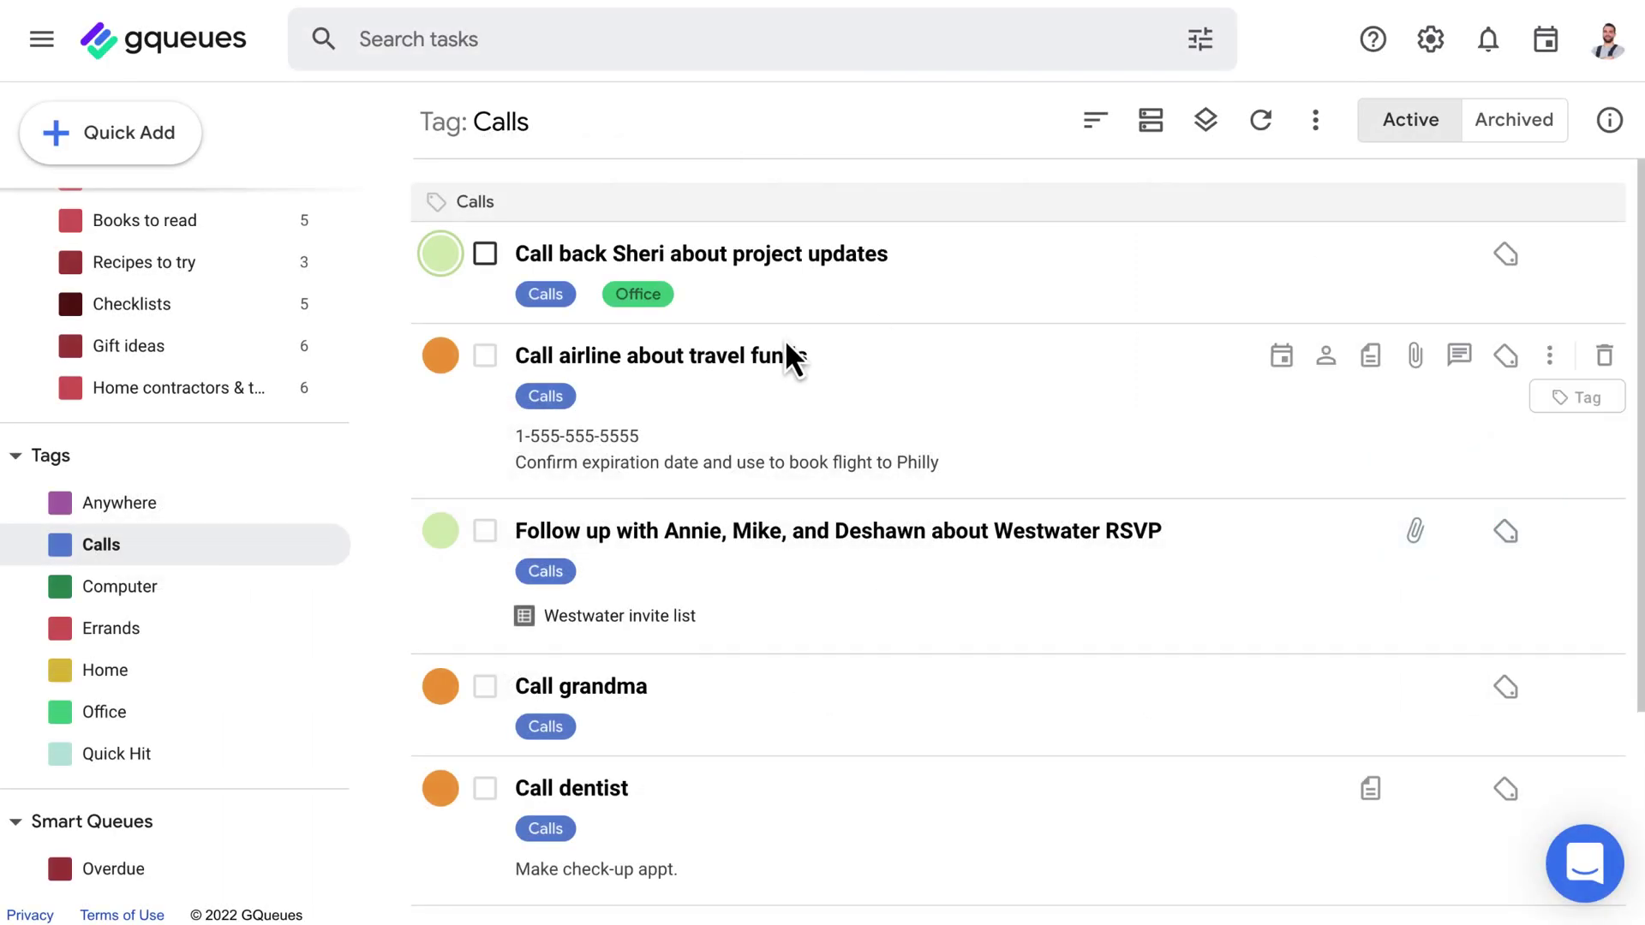
left_click(485, 357)
left_click(484, 514)
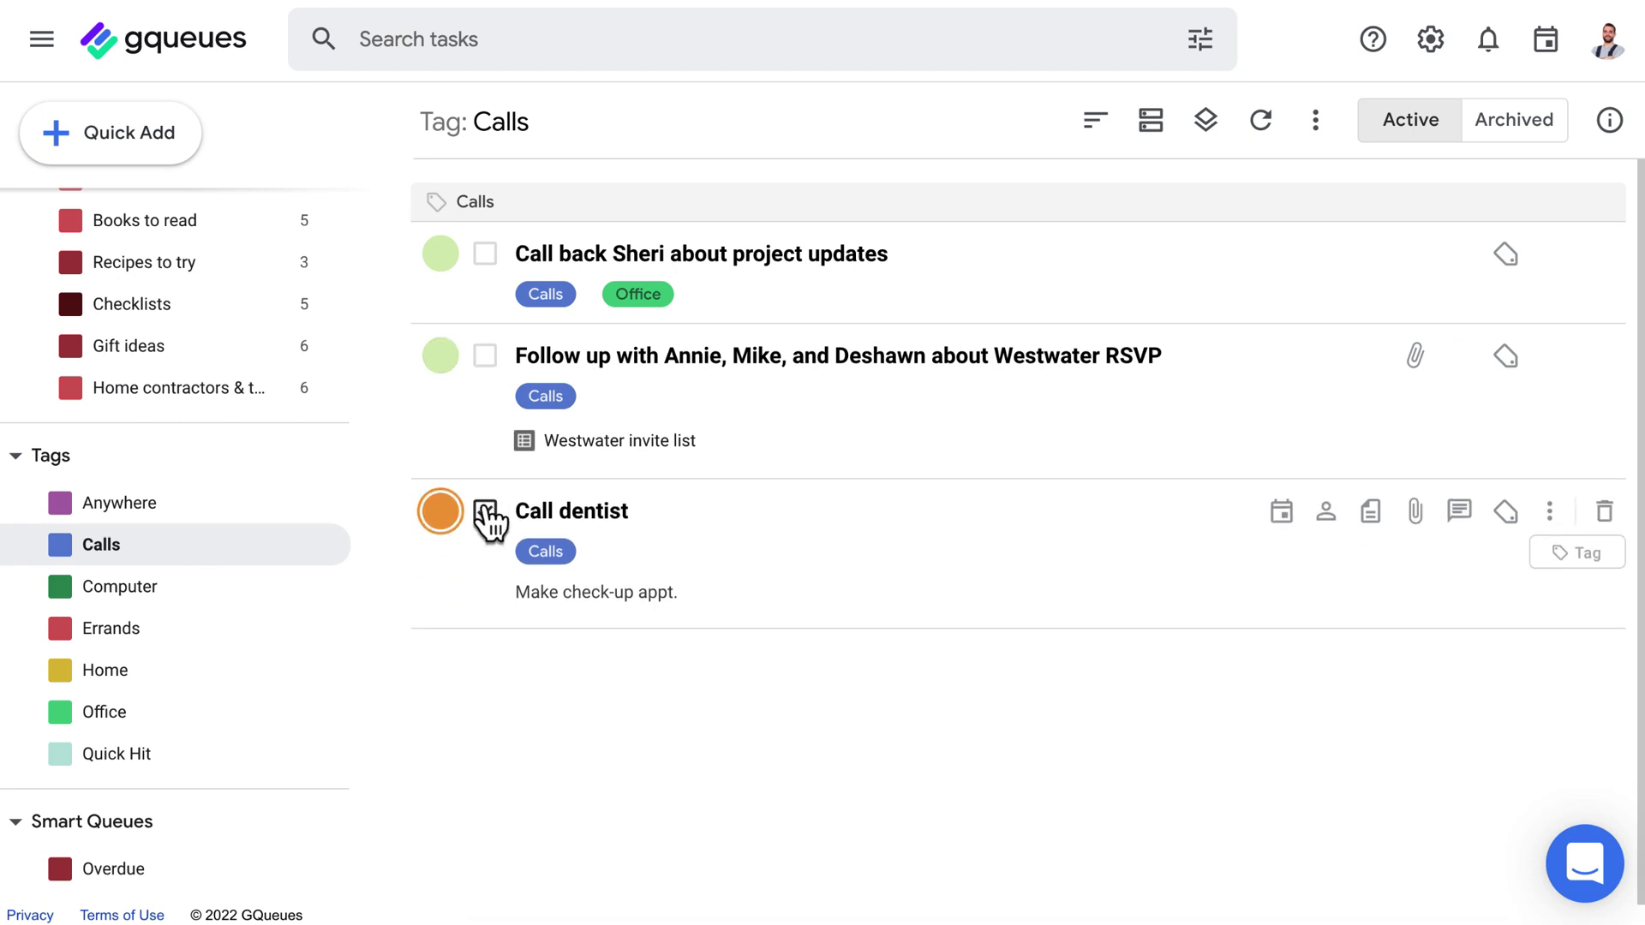
left_click(485, 512)
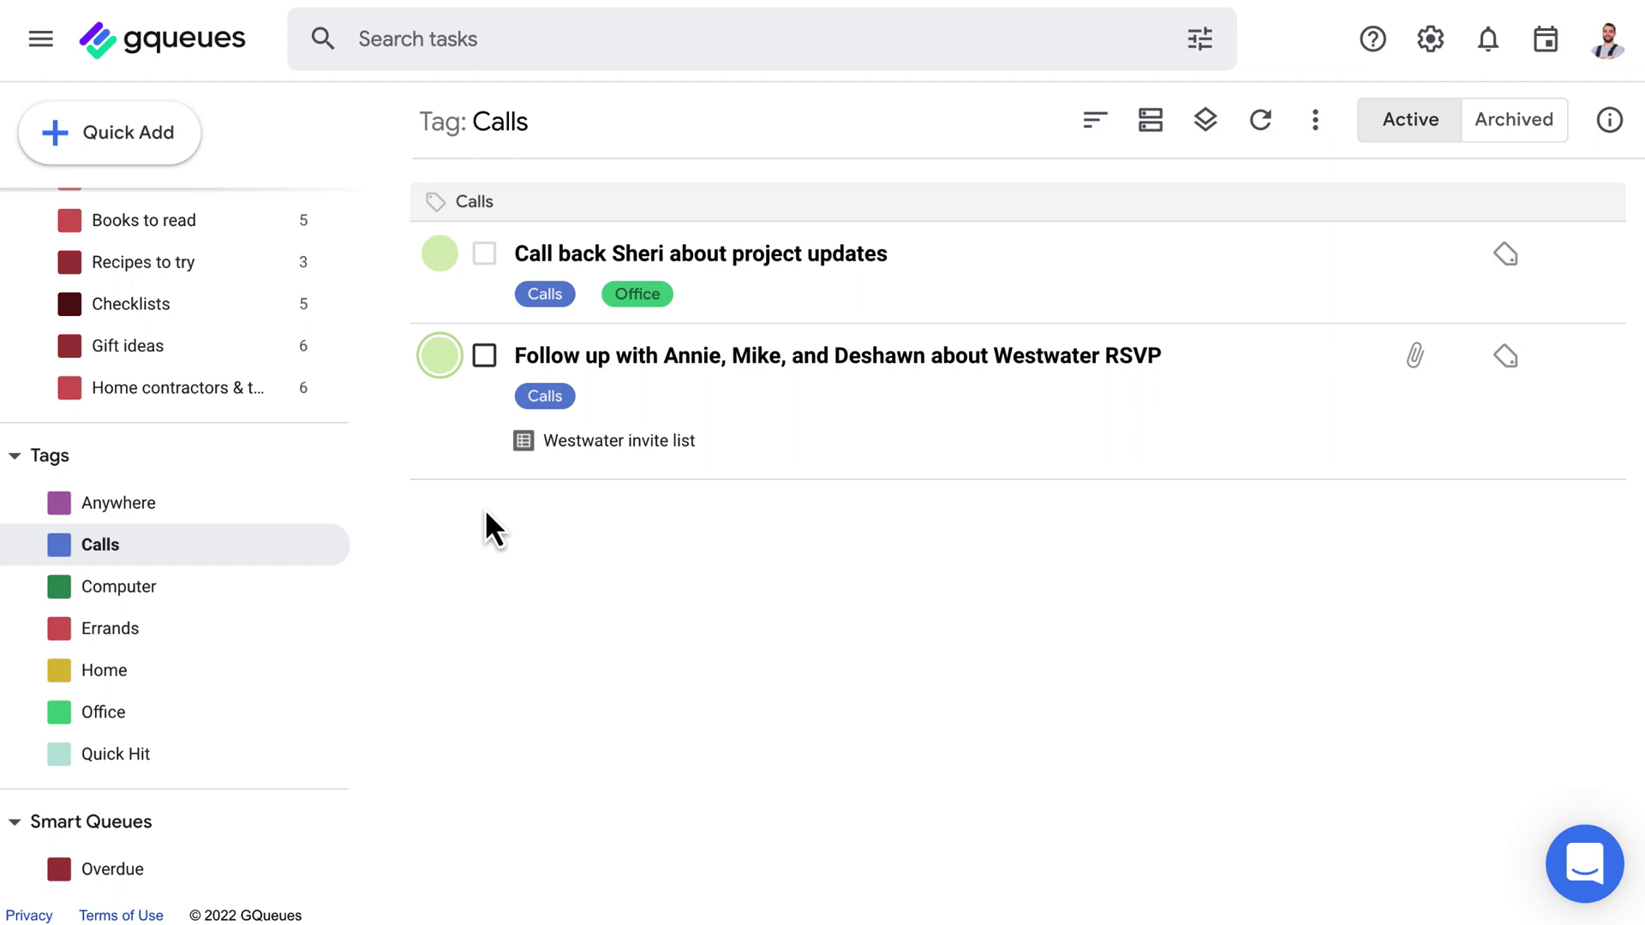
scroll(266, 613, "down", 3)
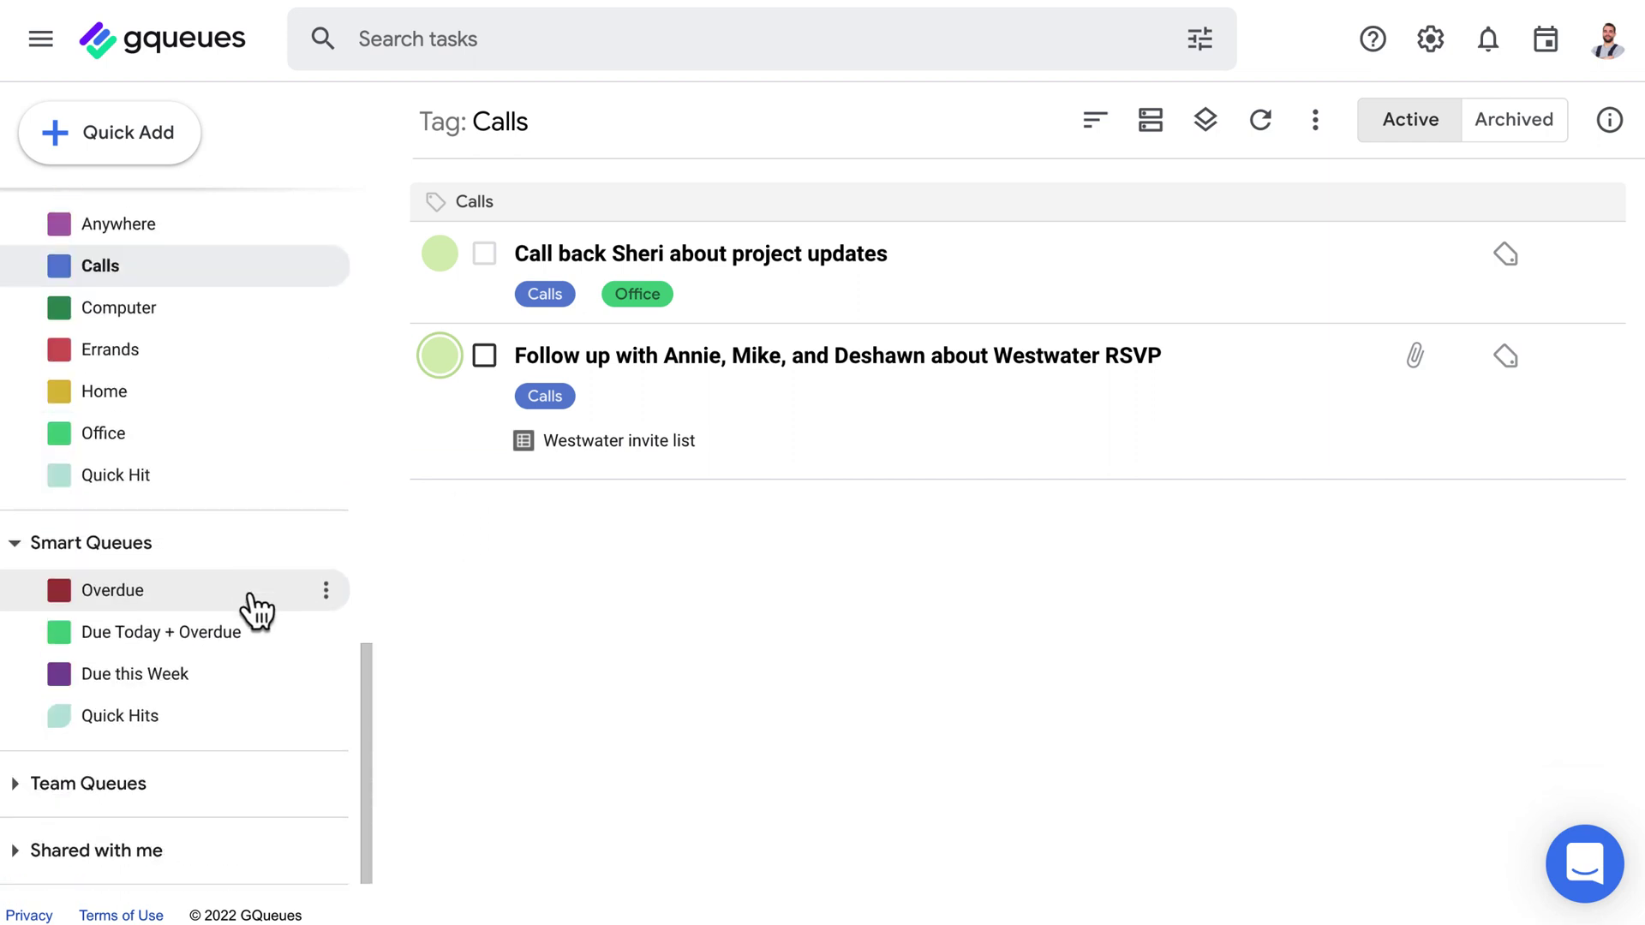
In Quick Hits, complete the visit-dates email, Meow Wolf tickets and half-marathon registration.
left_click(212, 634)
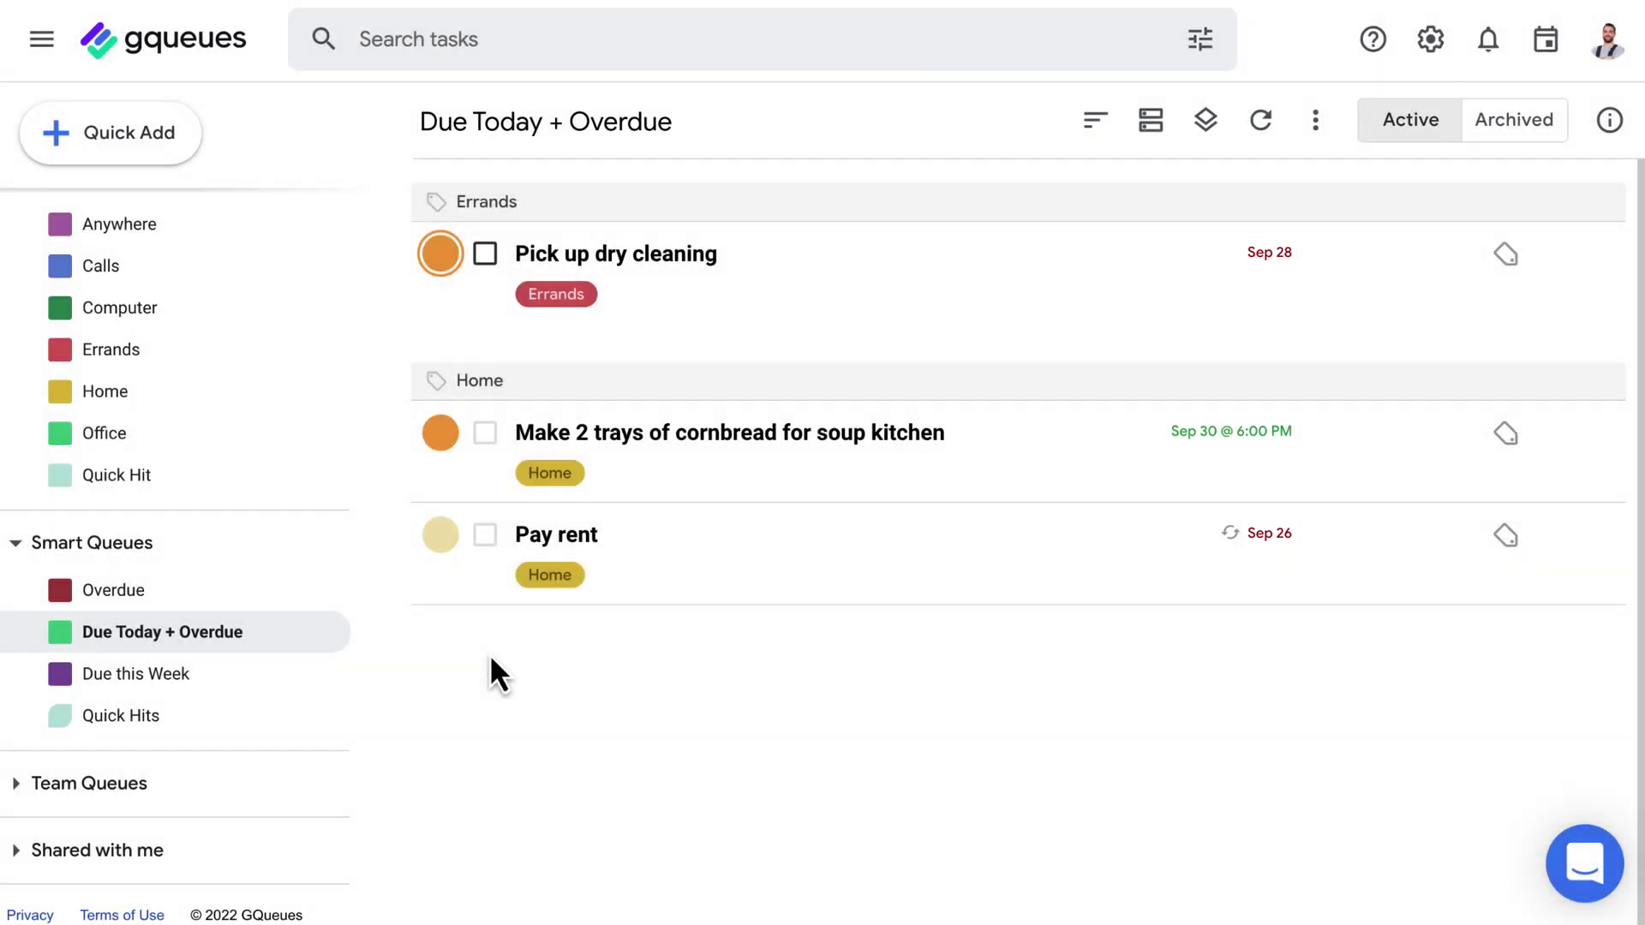
left_click(152, 720)
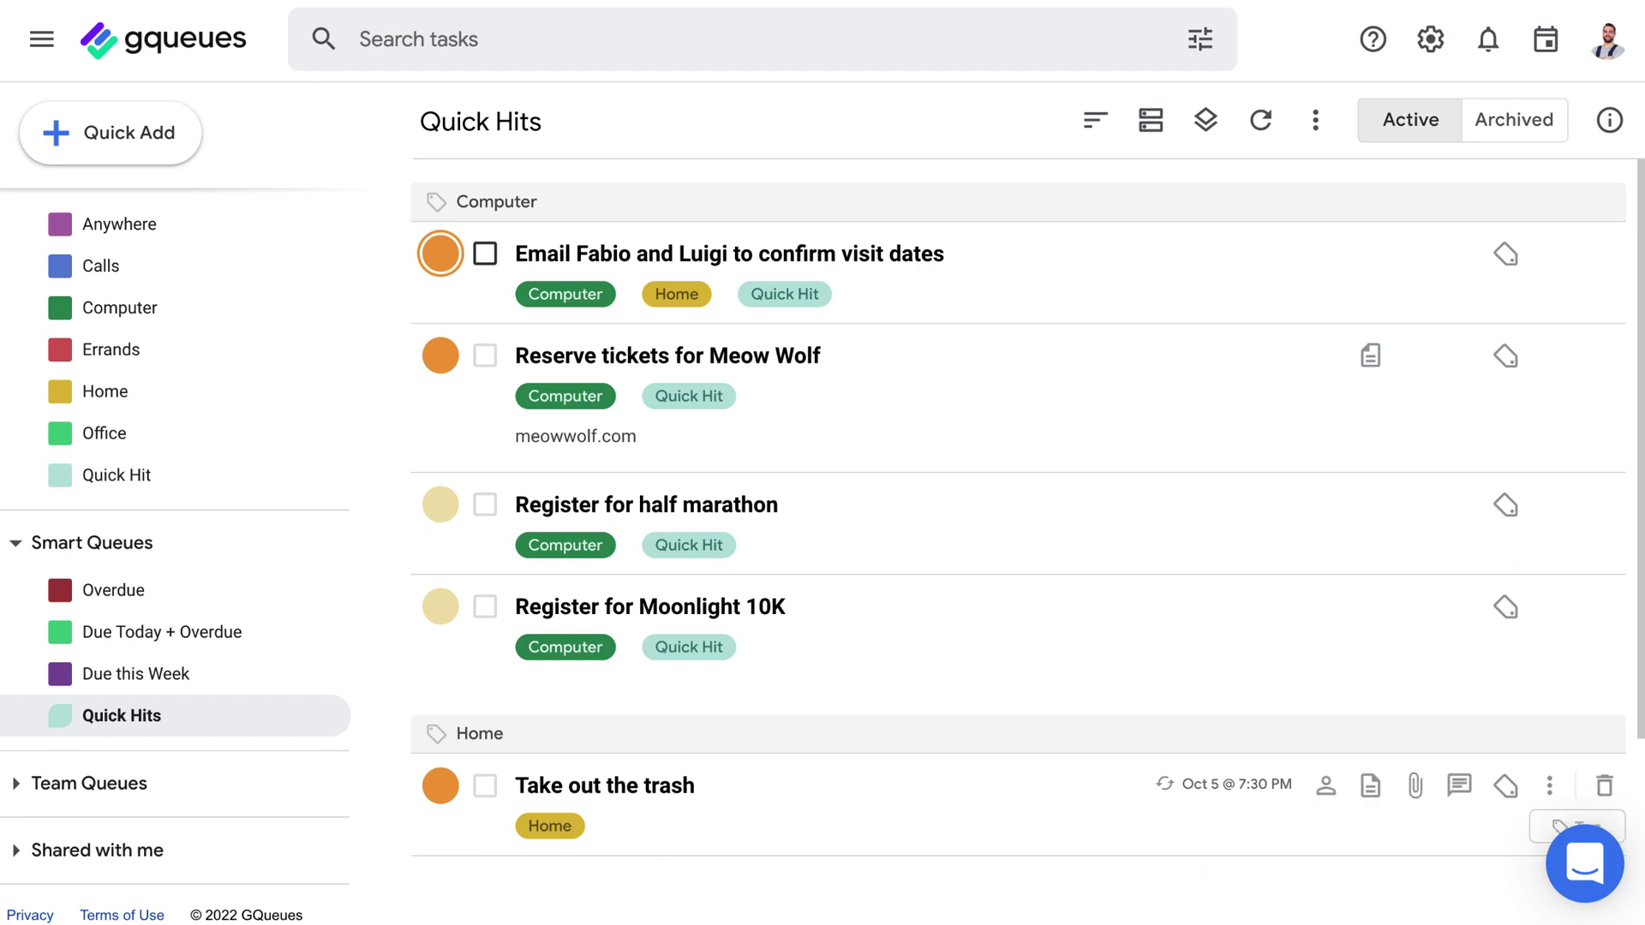
key("j")
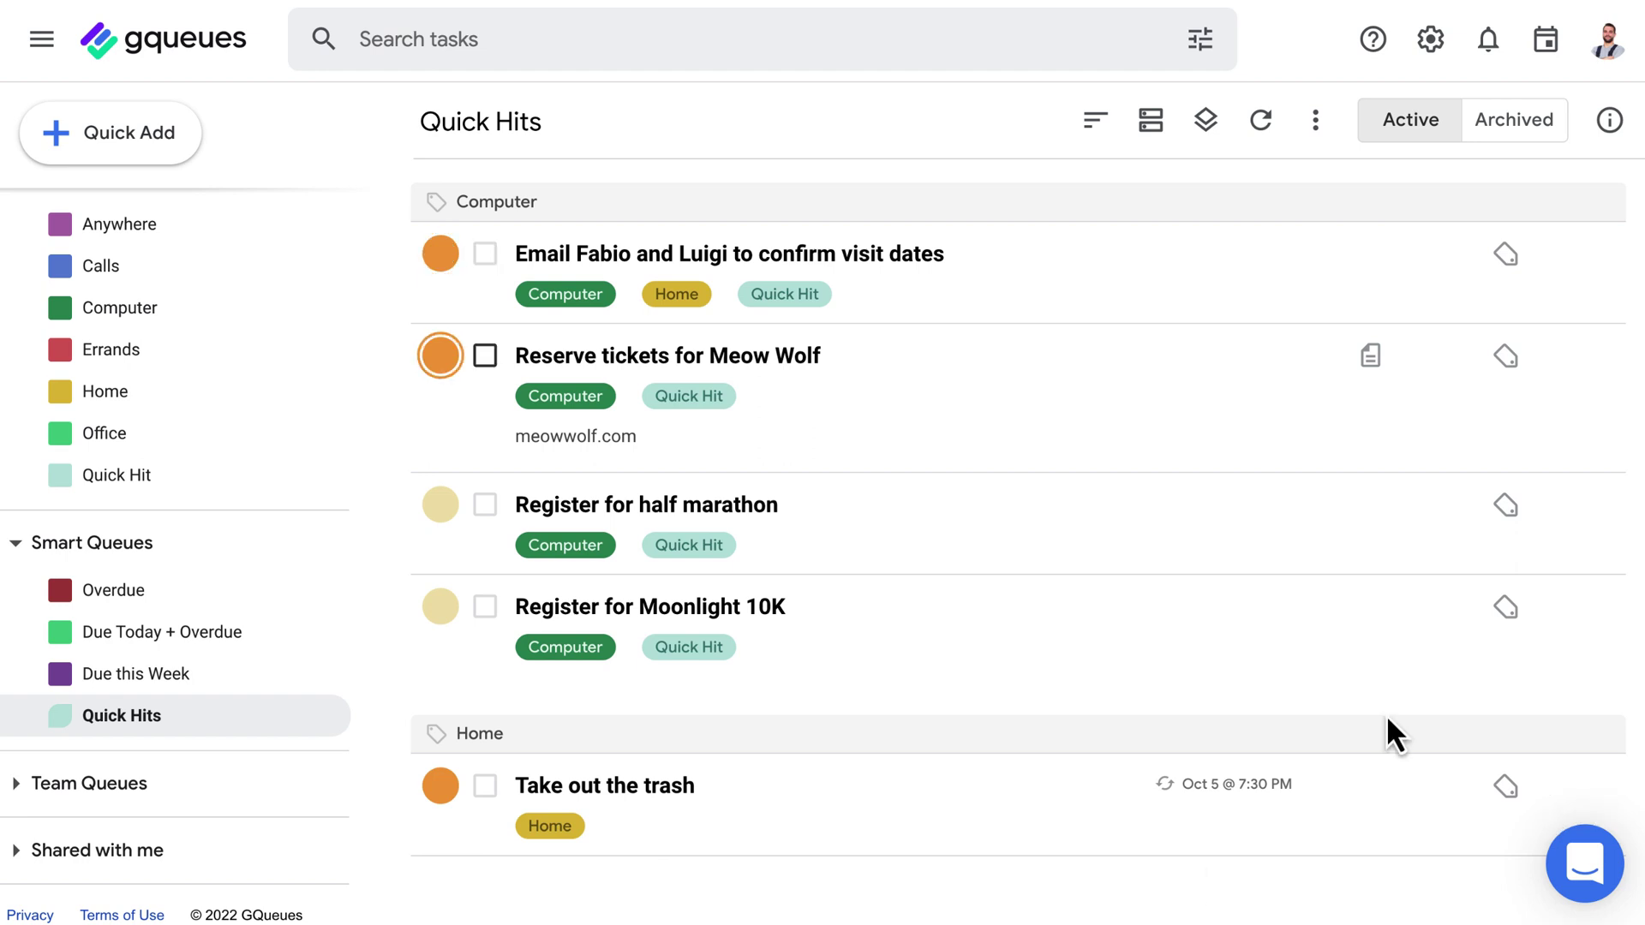
left_click(485, 255)
left_click(485, 255)
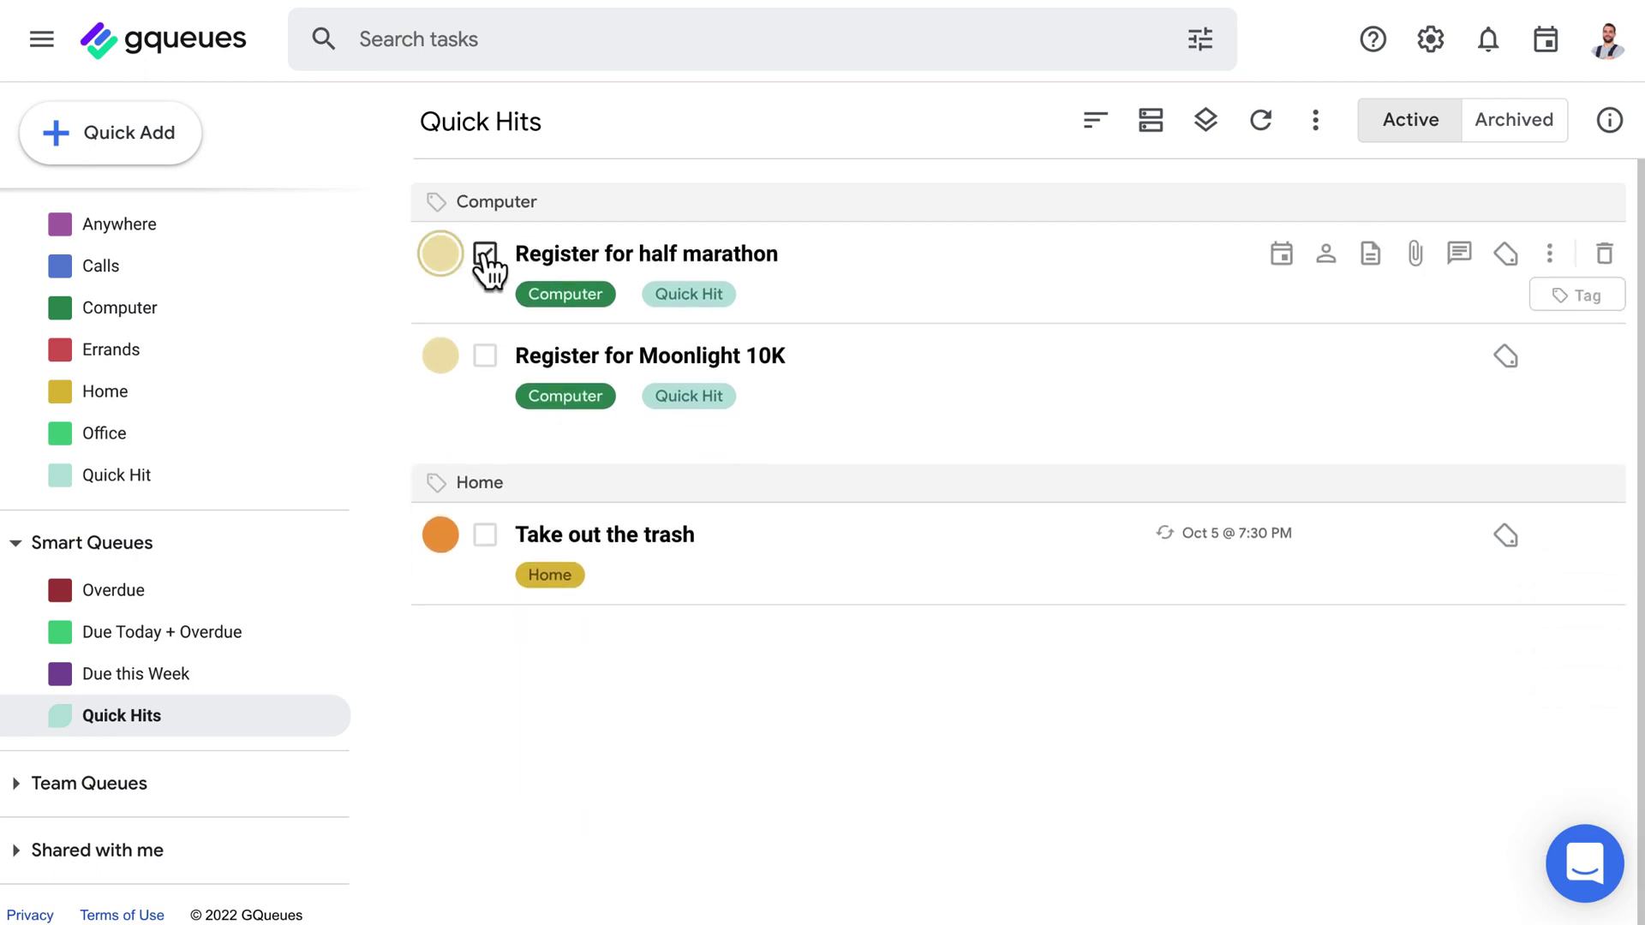
left_click(485, 255)
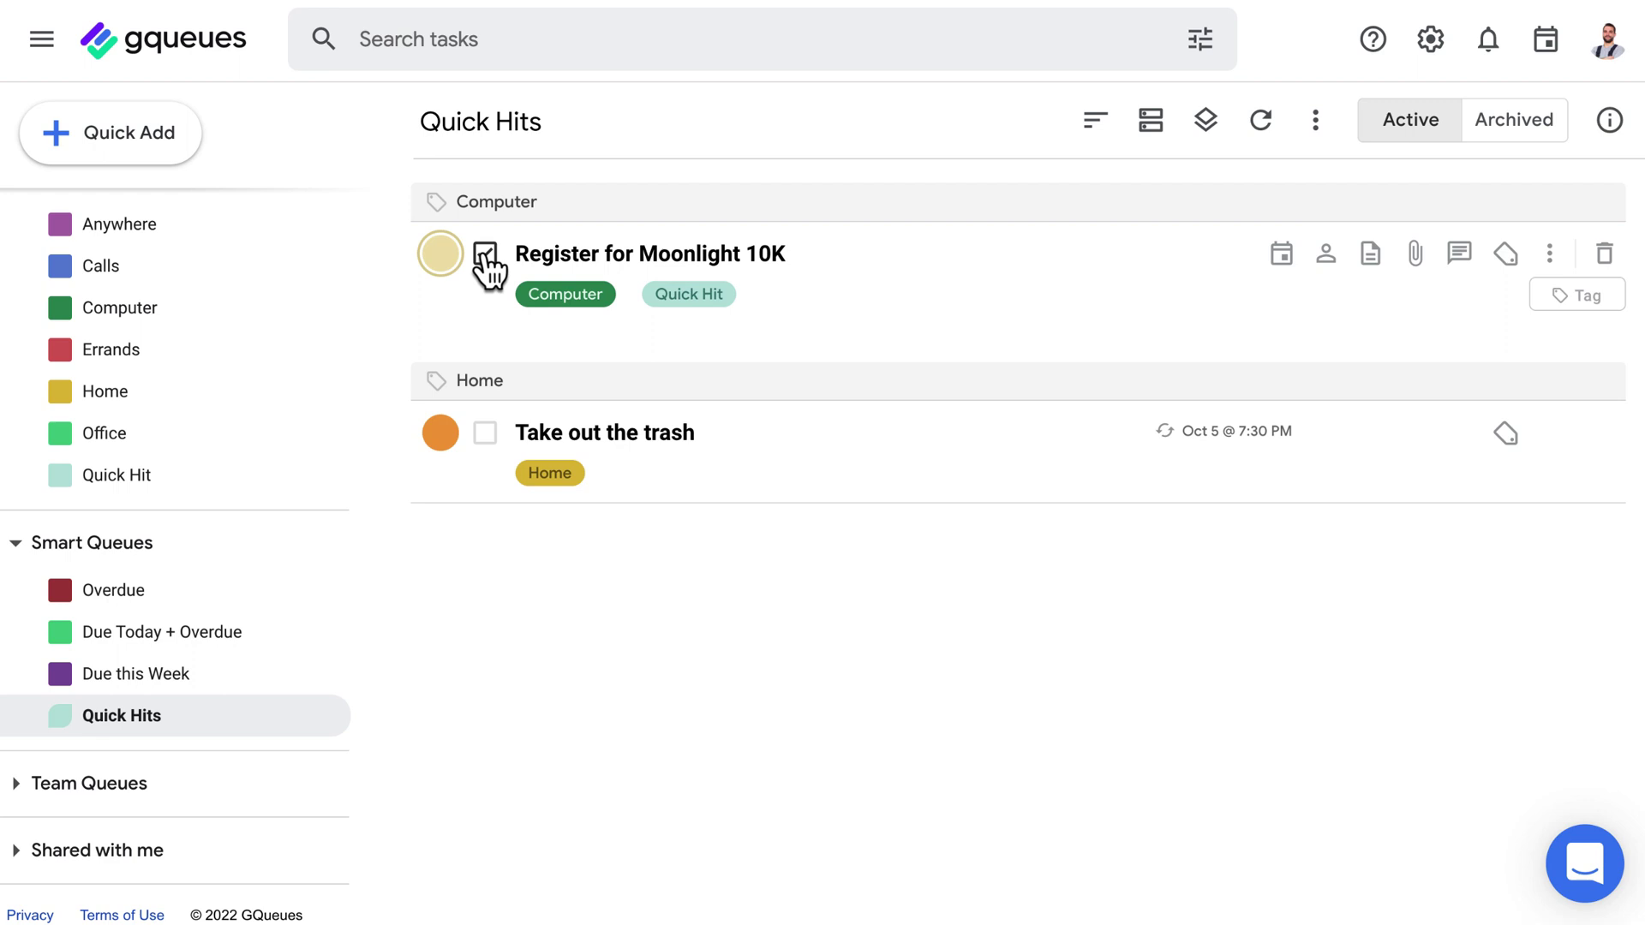